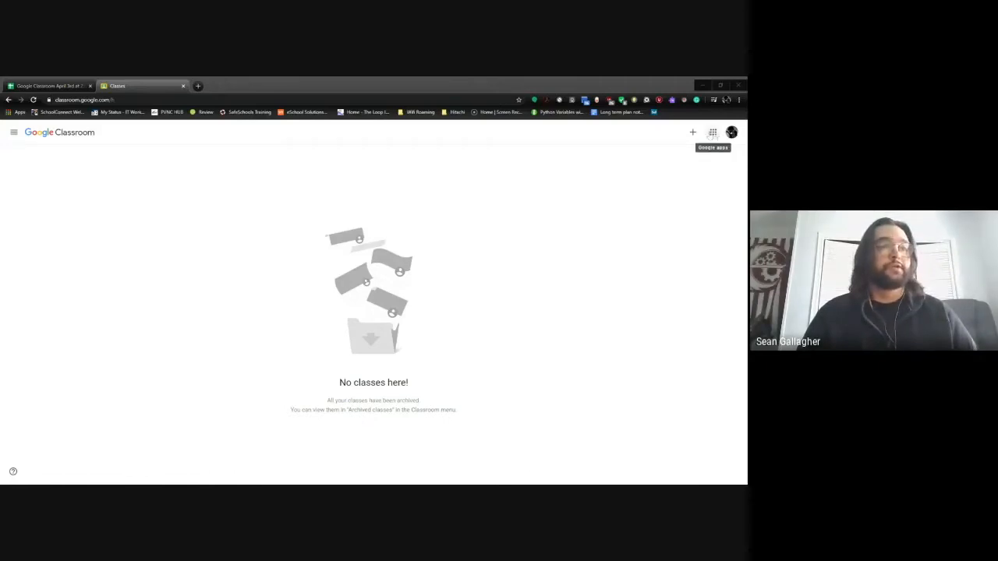
# Open Google Classroom and create a class named "Google Classroom Intro" with the subject "Google Classroom"
pyautogui.click(712, 133)
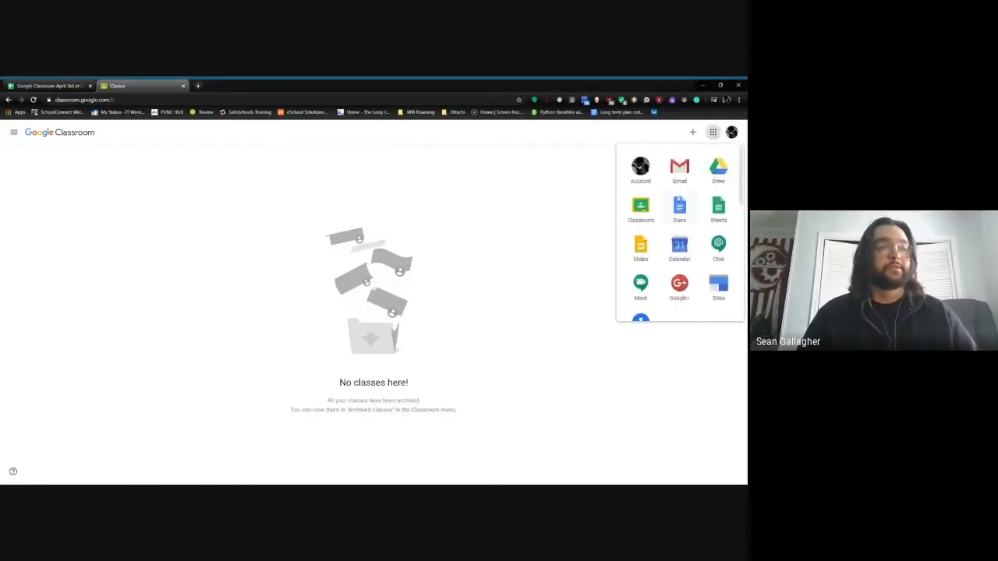
pyautogui.click(644, 211)
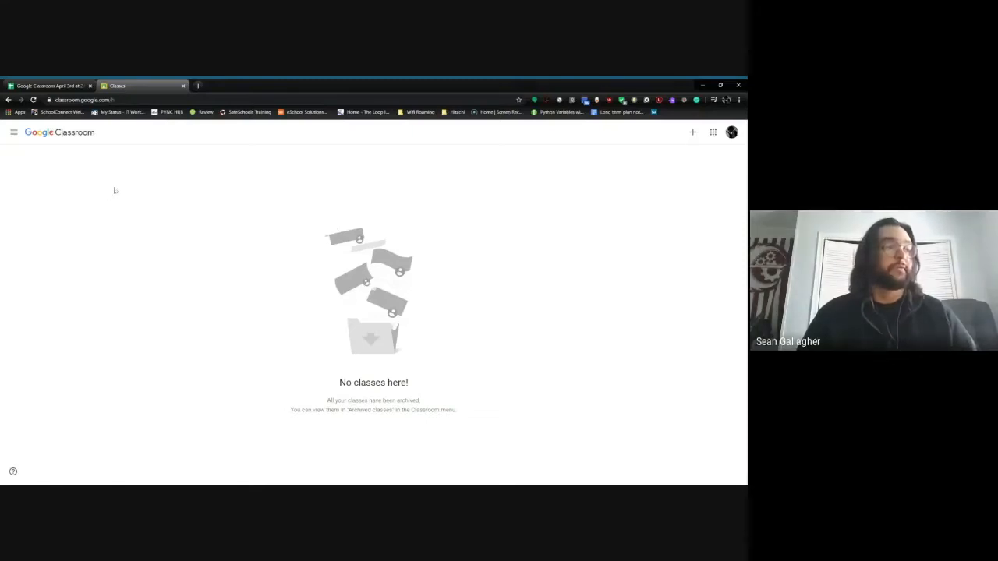
pyautogui.click(693, 137)
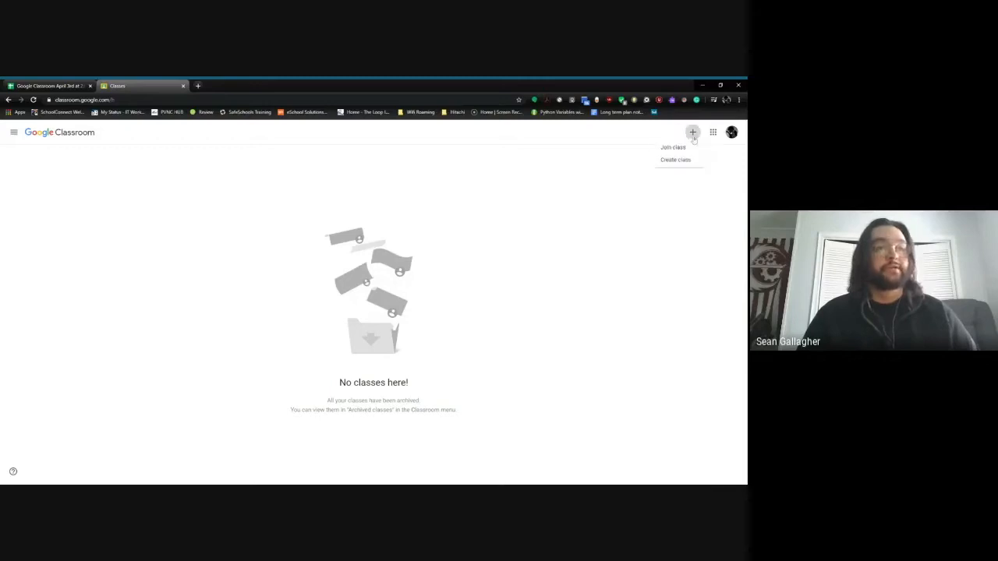
pyautogui.click(684, 163)
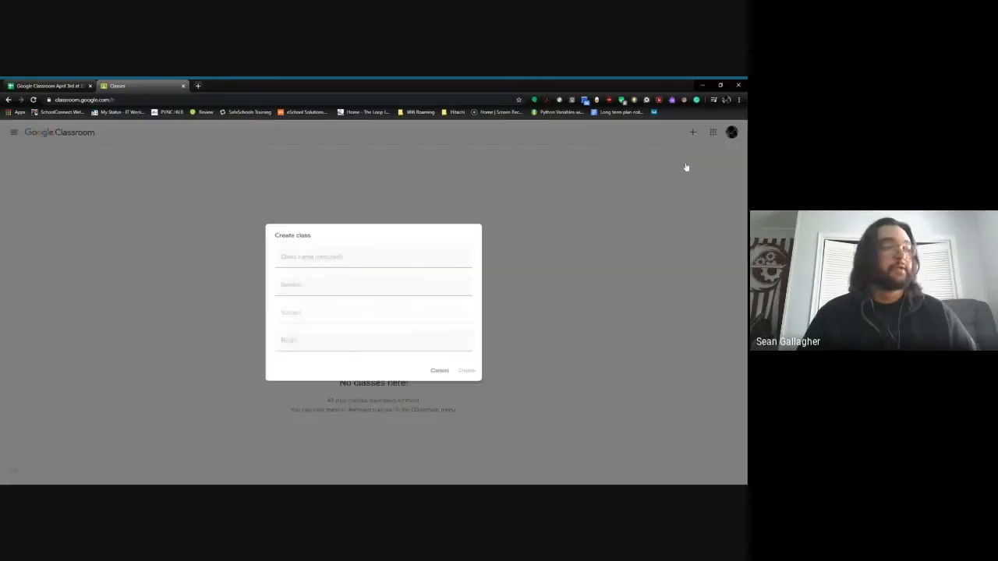
pyautogui.write('Goog')
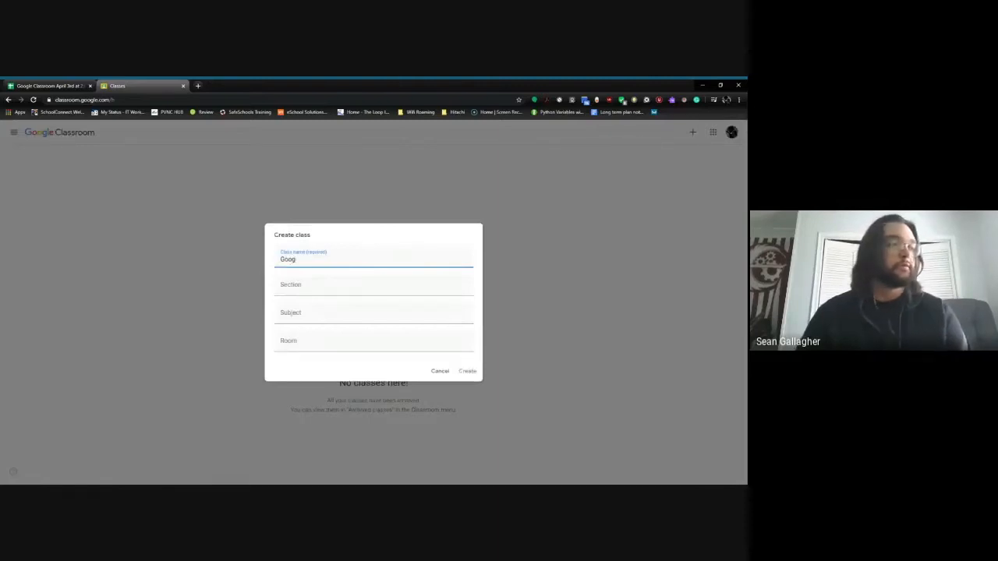
pyautogui.write('le Class')
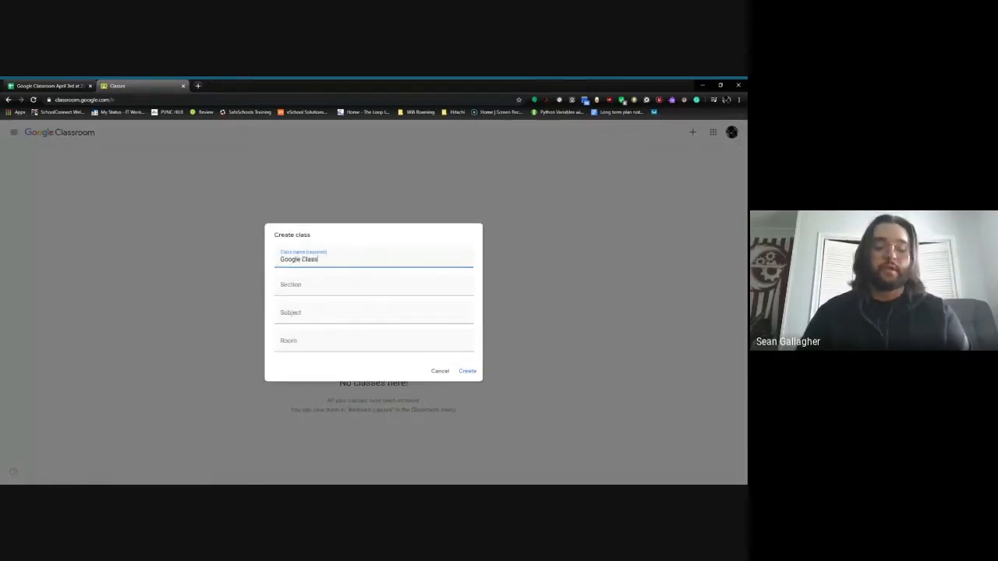
pyautogui.write('room Int')
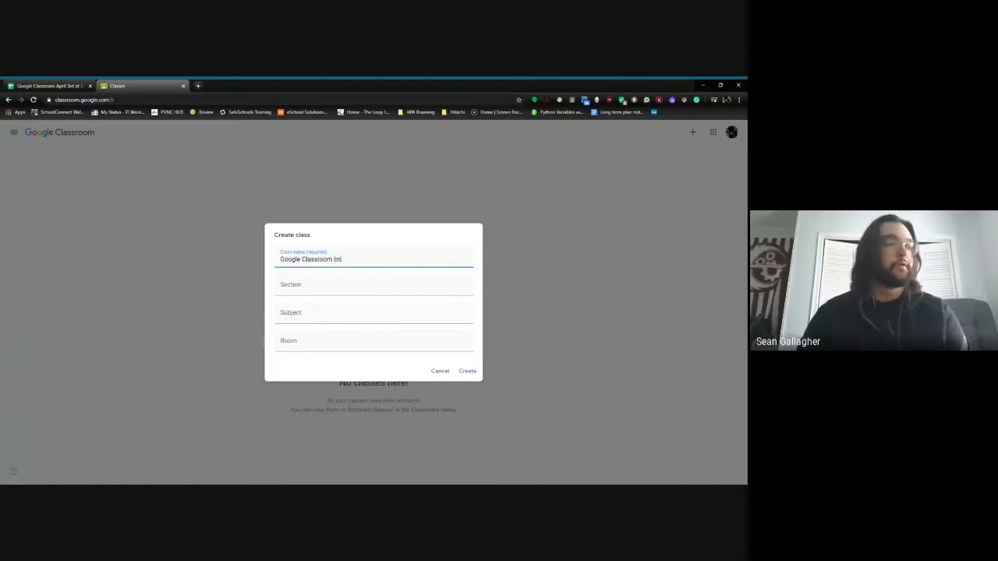
pyautogui.write('ro')
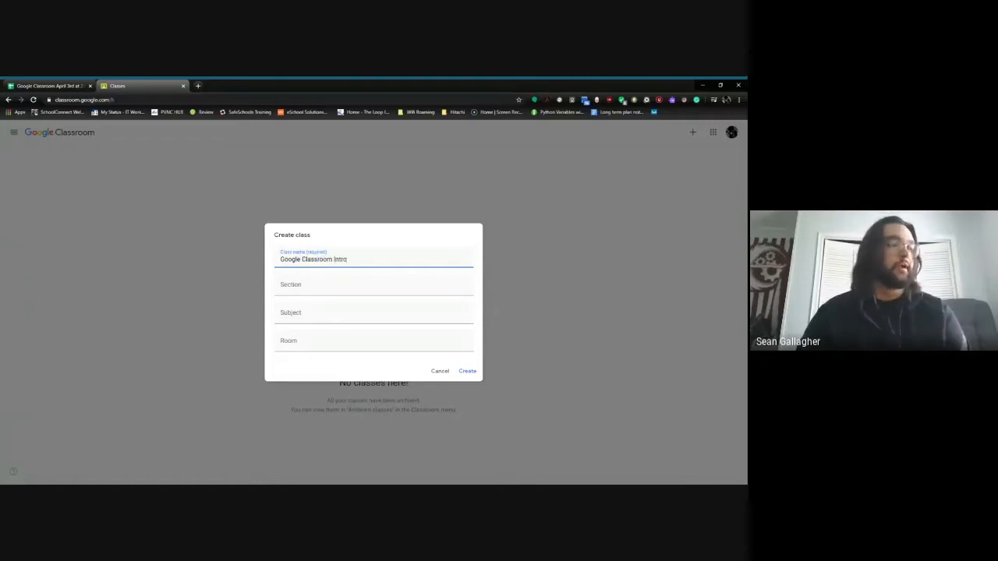
pyautogui.click(363, 311)
pyautogui.write('Google Classroom')
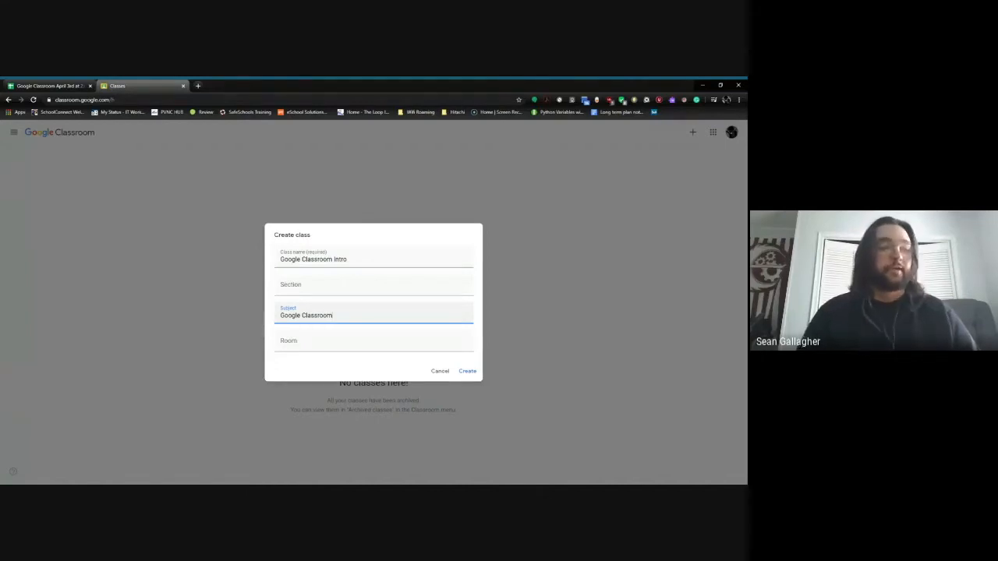
pyautogui.click(466, 372)
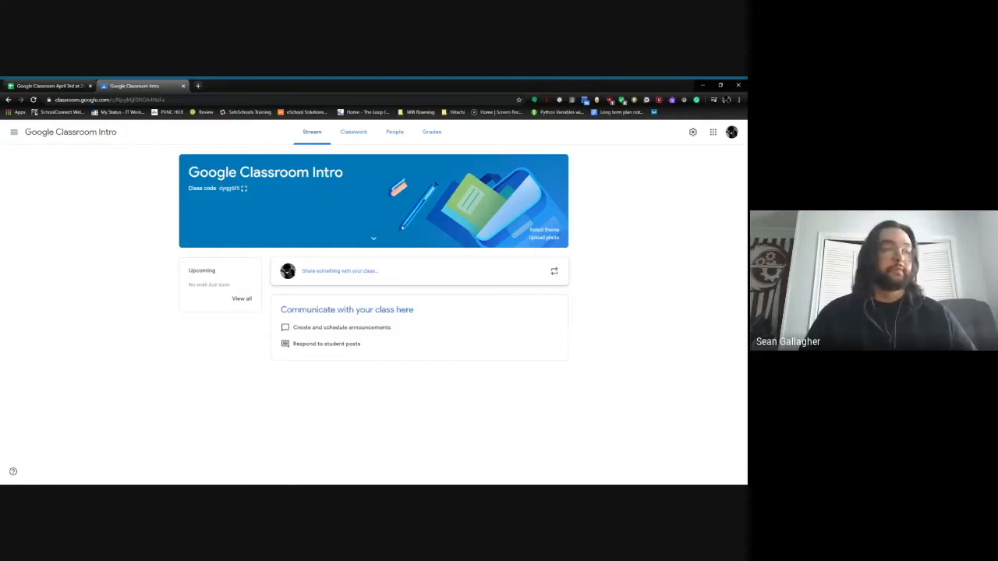
# Post the announcement "Hello Class" to all students in the class stream
pyautogui.click(354, 271)
pyautogui.write('Hello Class')
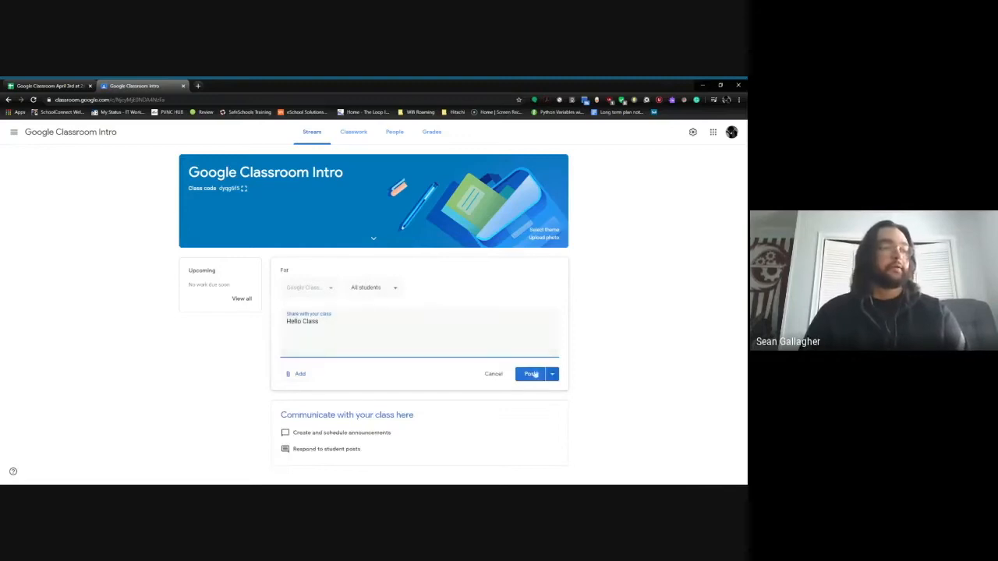
pyautogui.click(531, 375)
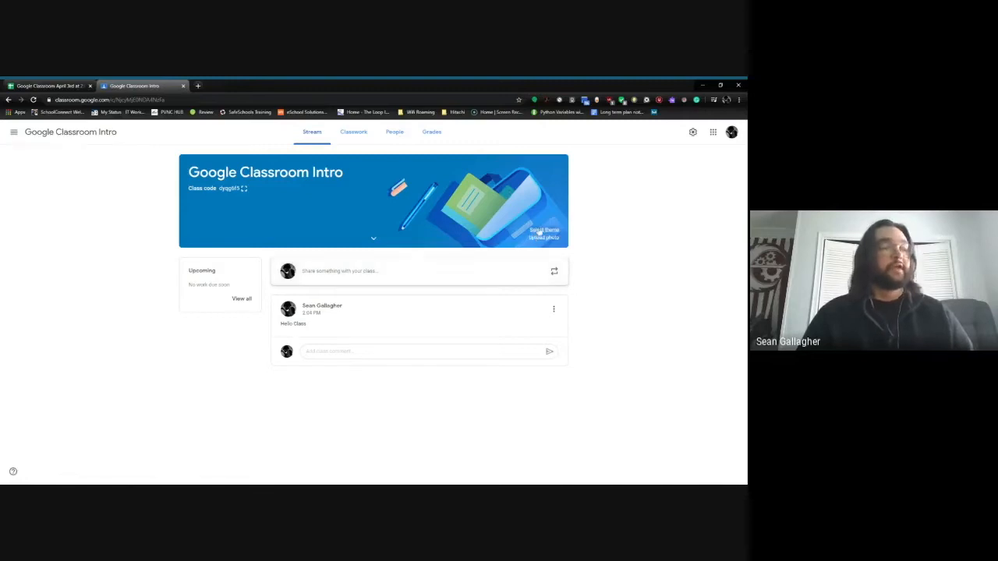
# Change the class theme to the blue graduation caps image from the General gallery
pyautogui.click(534, 239)
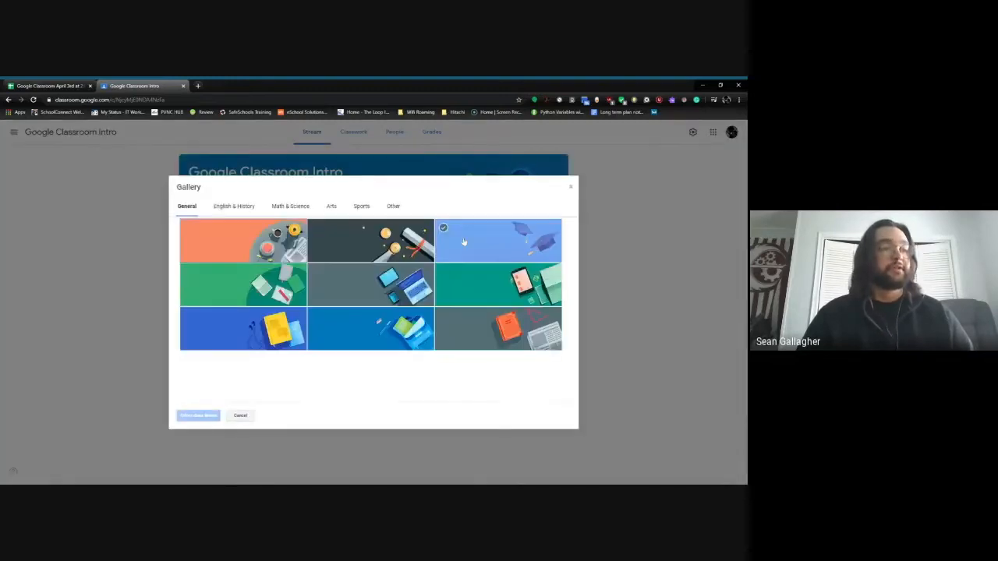
pyautogui.click(471, 257)
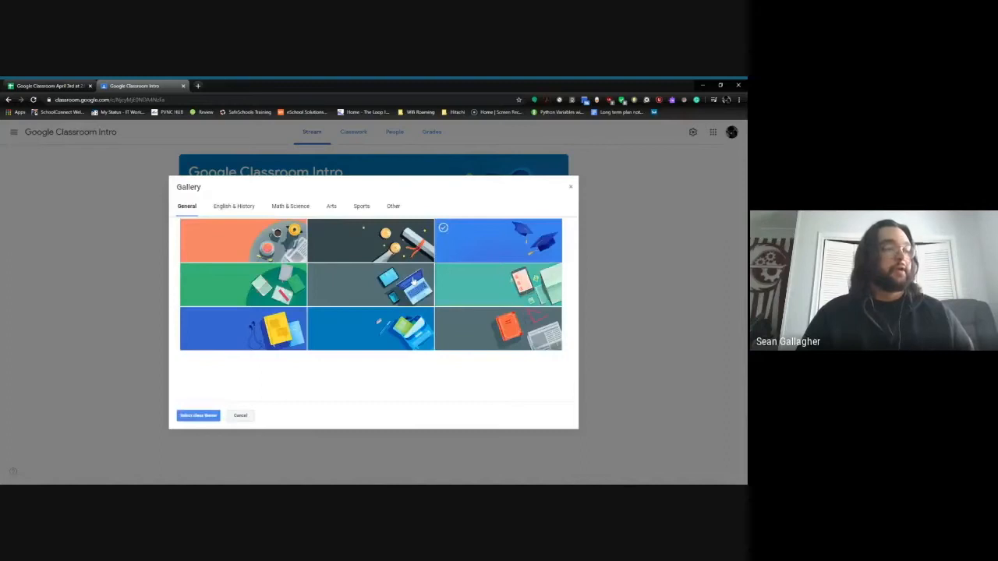
pyautogui.click(198, 415)
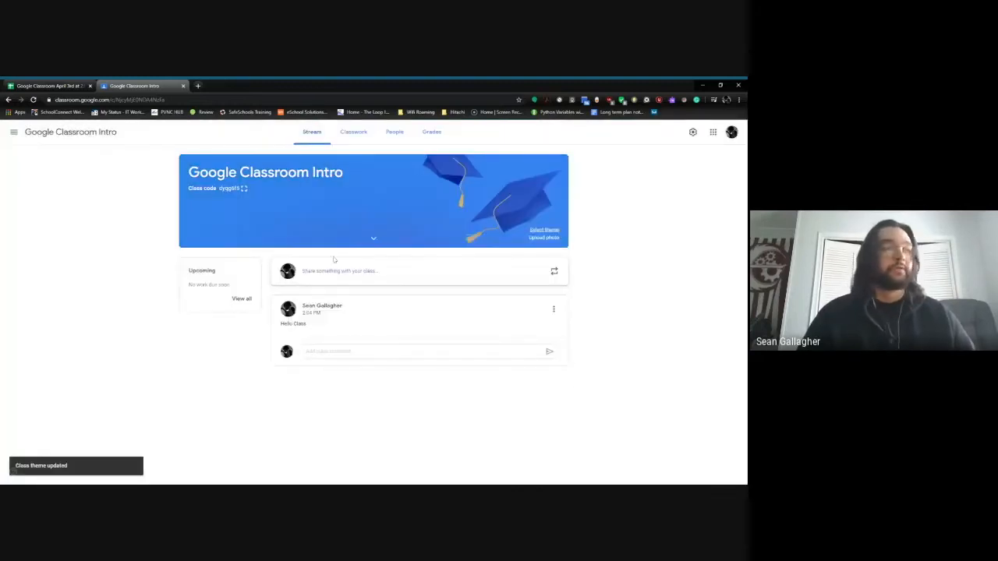
# View the class's Classwork and People pages, and add a classwork topic named "Math"
pyautogui.click(353, 140)
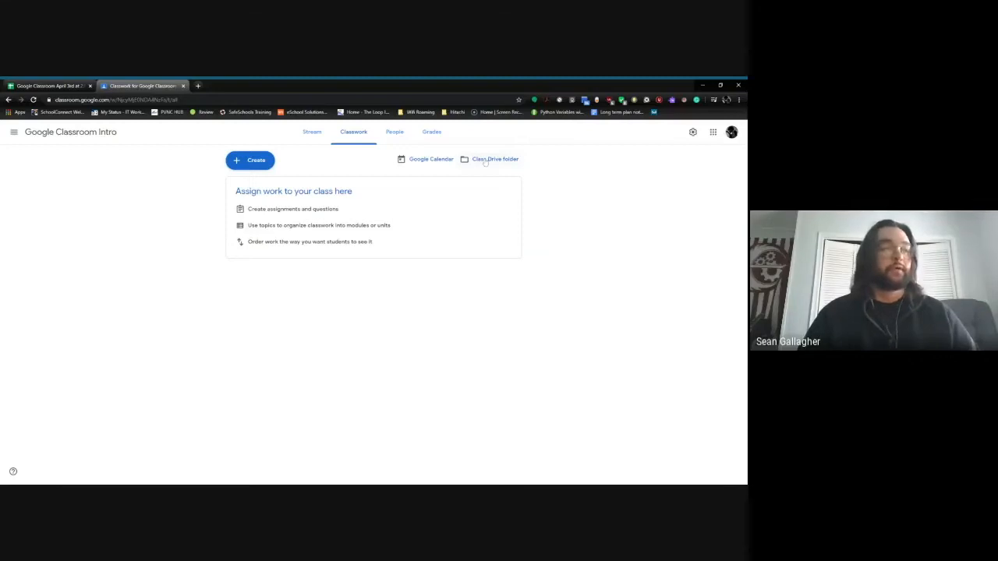
pyautogui.click(396, 132)
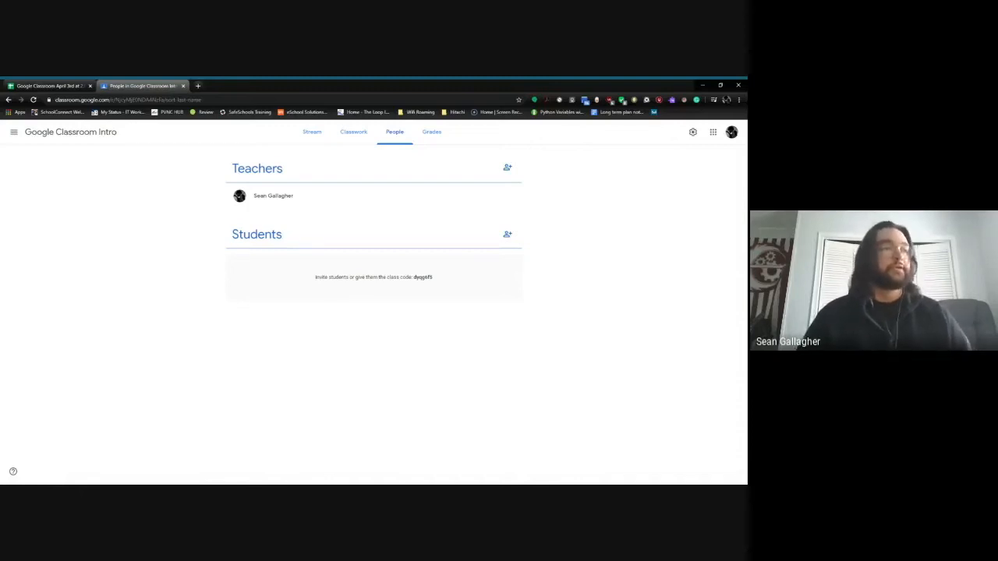
pyautogui.click(348, 133)
pyautogui.click(260, 161)
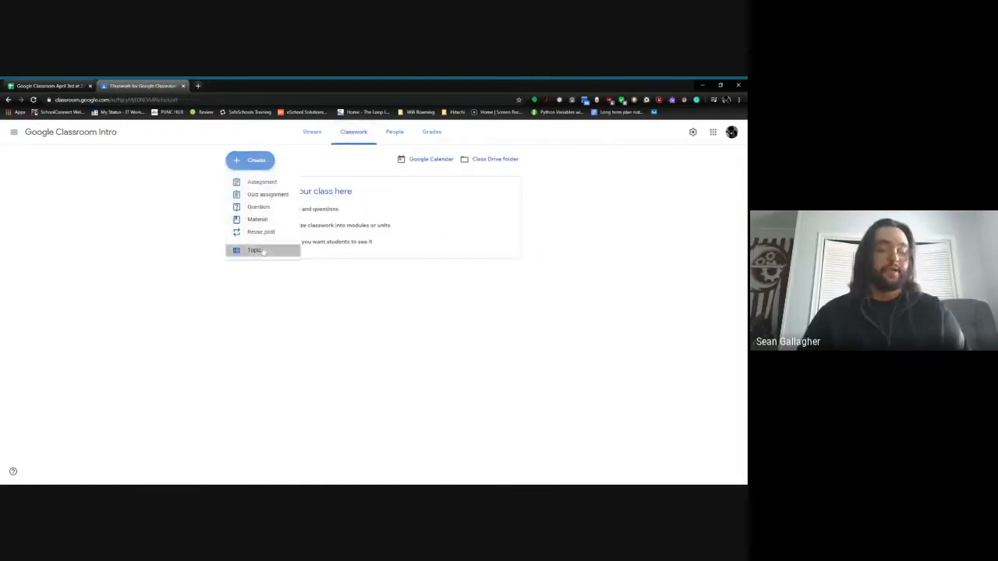
pyautogui.click(263, 251)
pyautogui.write('Math')
pyautogui.press('Return')
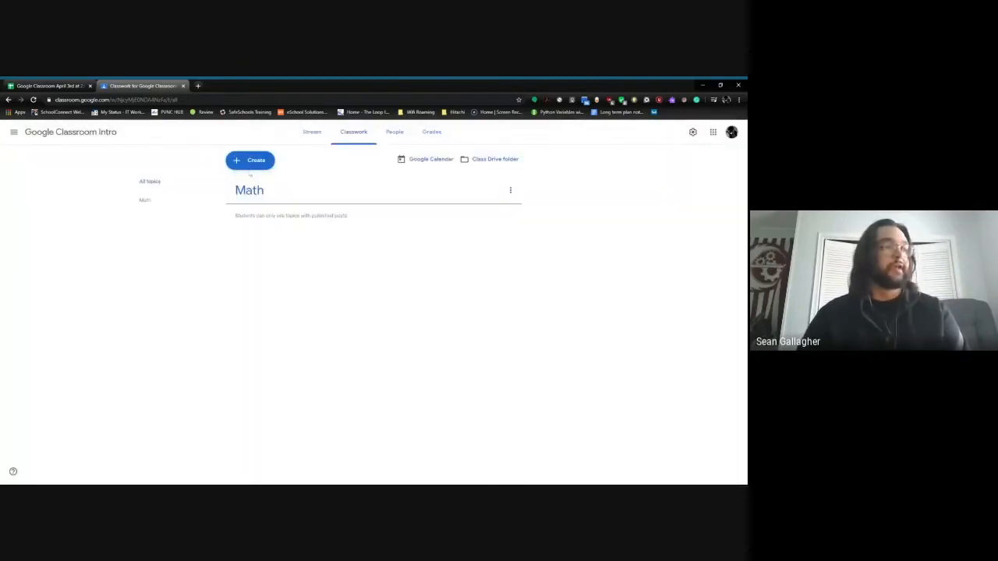
# Add a second classwork topic named "French"
pyautogui.click(250, 160)
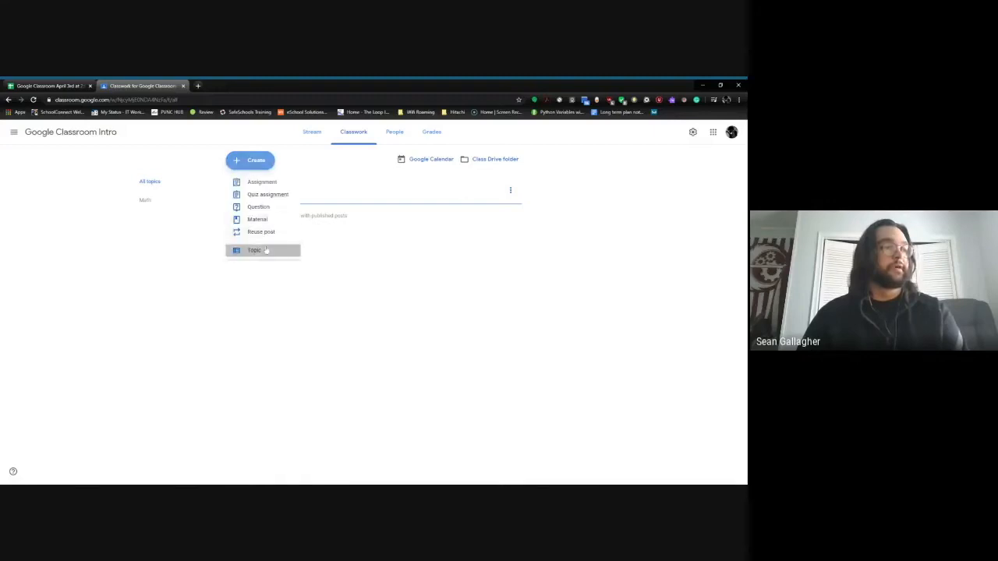
pyautogui.click(257, 251)
pyautogui.write('F')
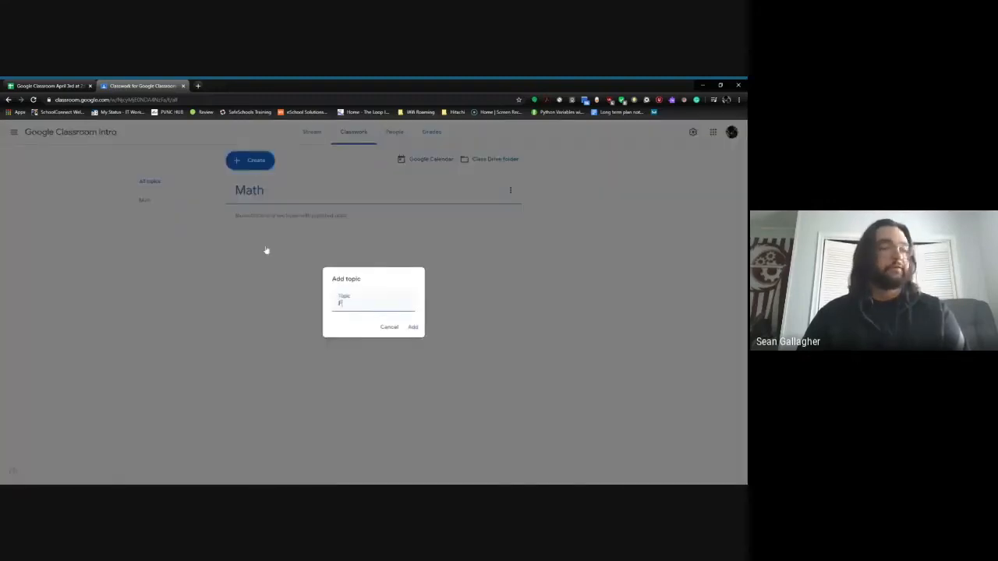
pyautogui.write('ranch')
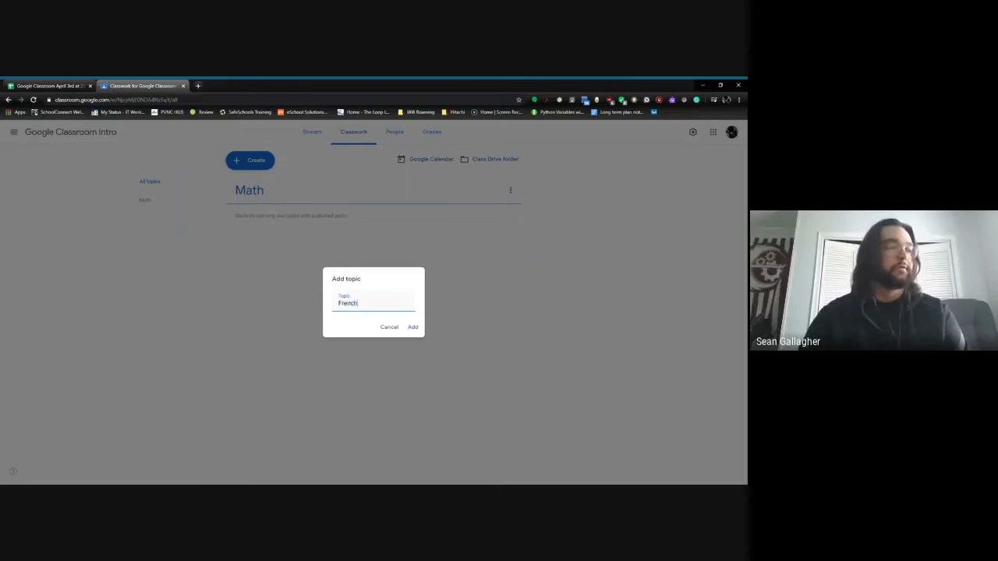
pyautogui.press('Return')
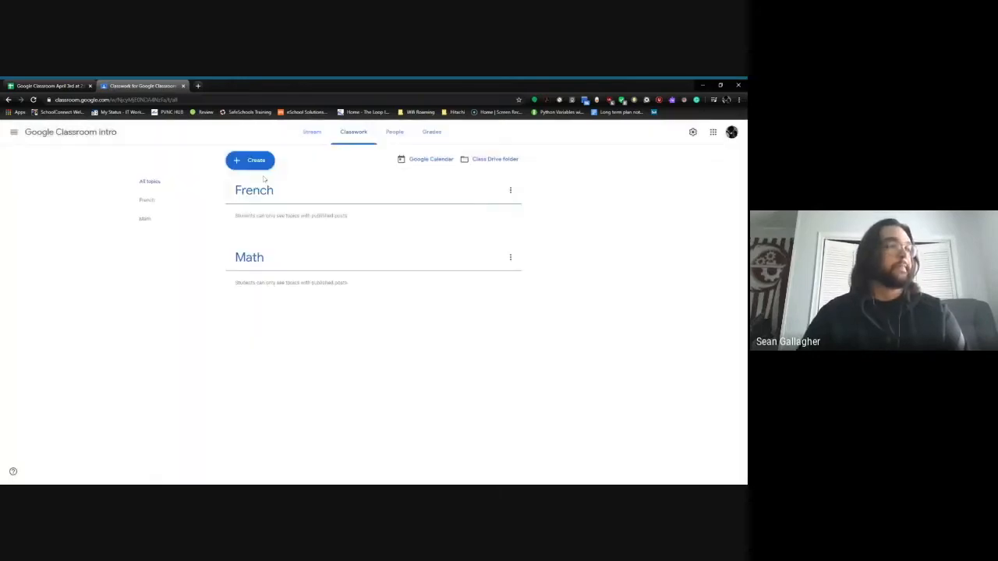
# Add a third classwork topic named "English"
pyautogui.click(254, 163)
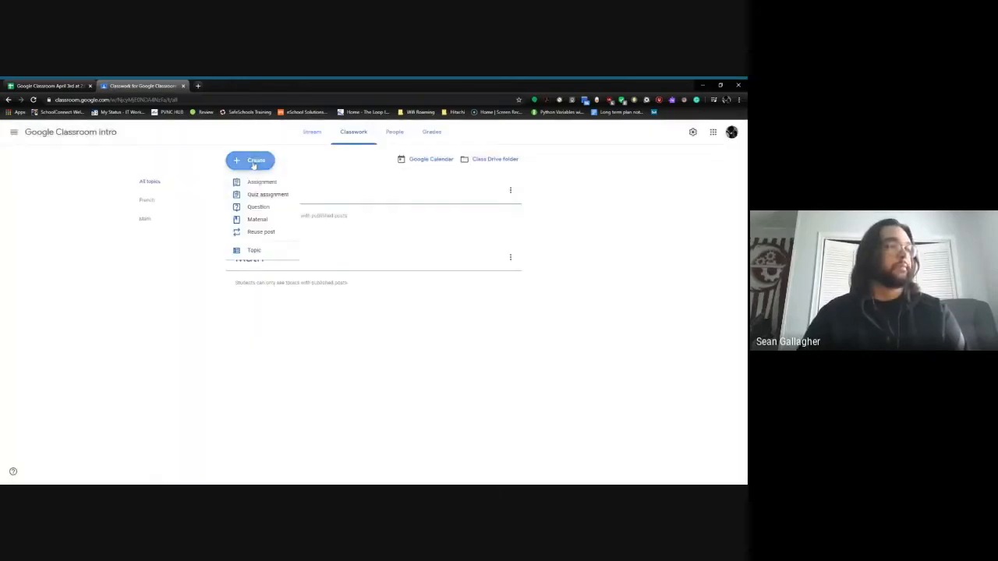
pyautogui.click(254, 251)
pyautogui.write('Eri')
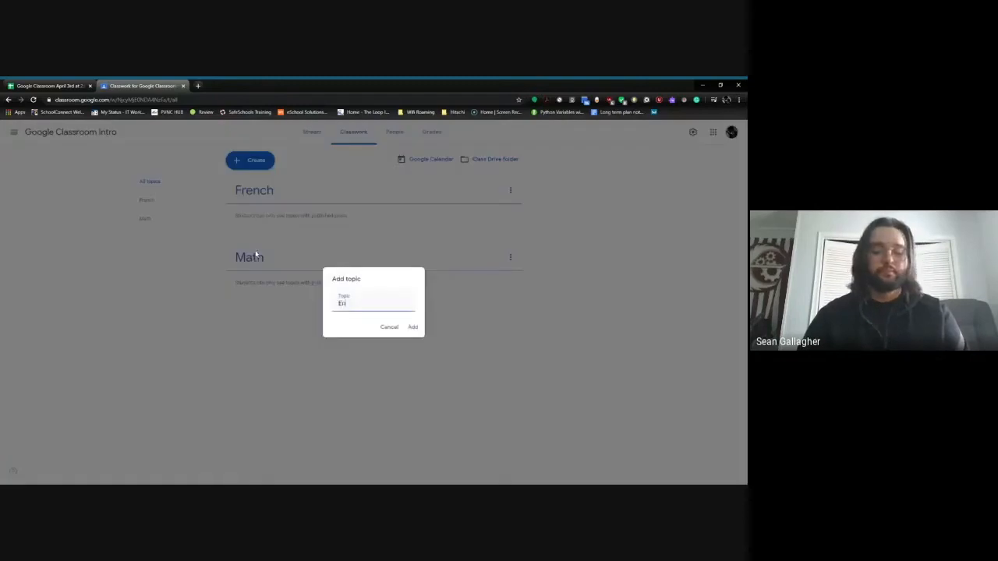
pyautogui.write('lish')
pyautogui.press('Return')
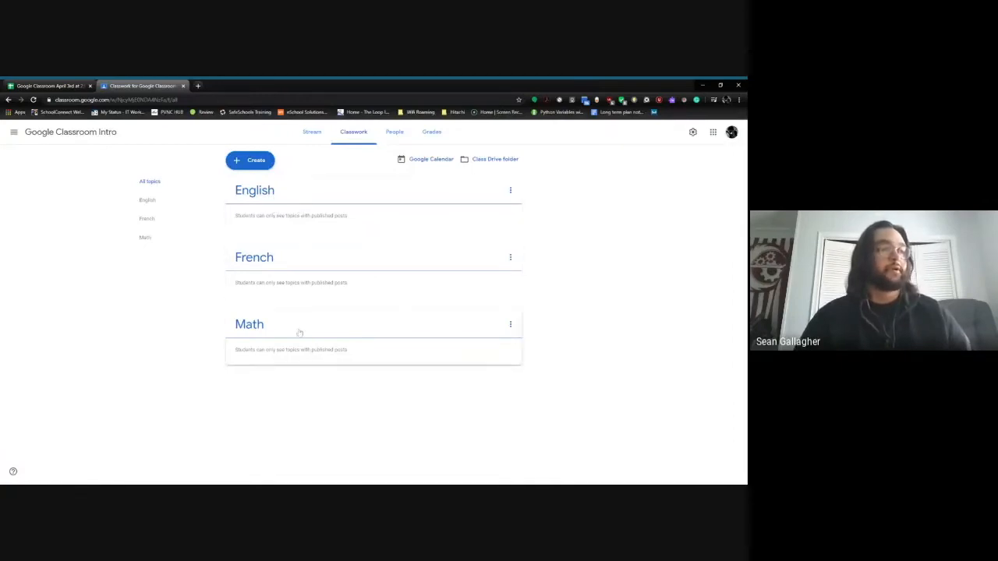
# Start a new assignment titled "Essay" with the instructions "Please write about the novel your read"
pyautogui.click(263, 165)
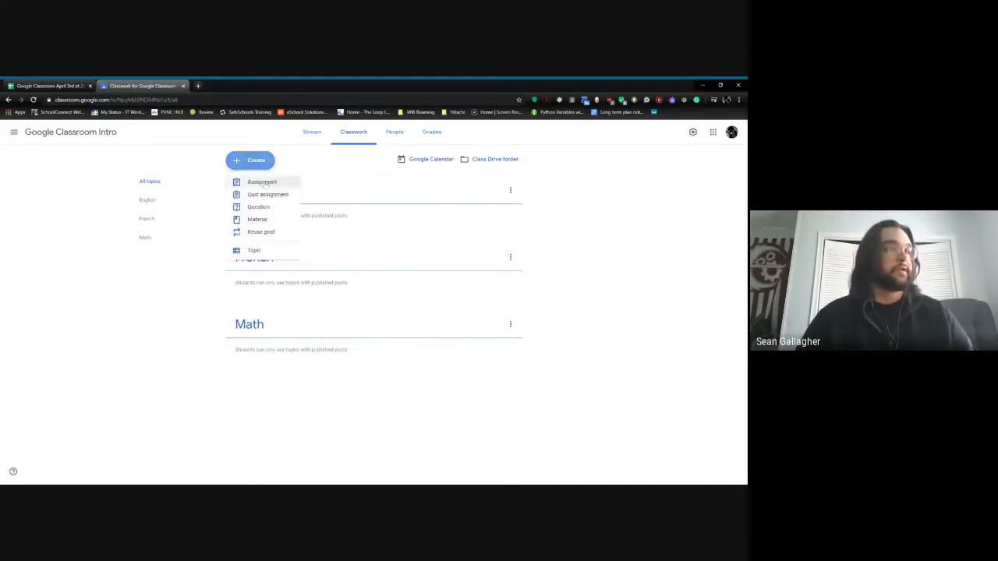
pyautogui.click(265, 184)
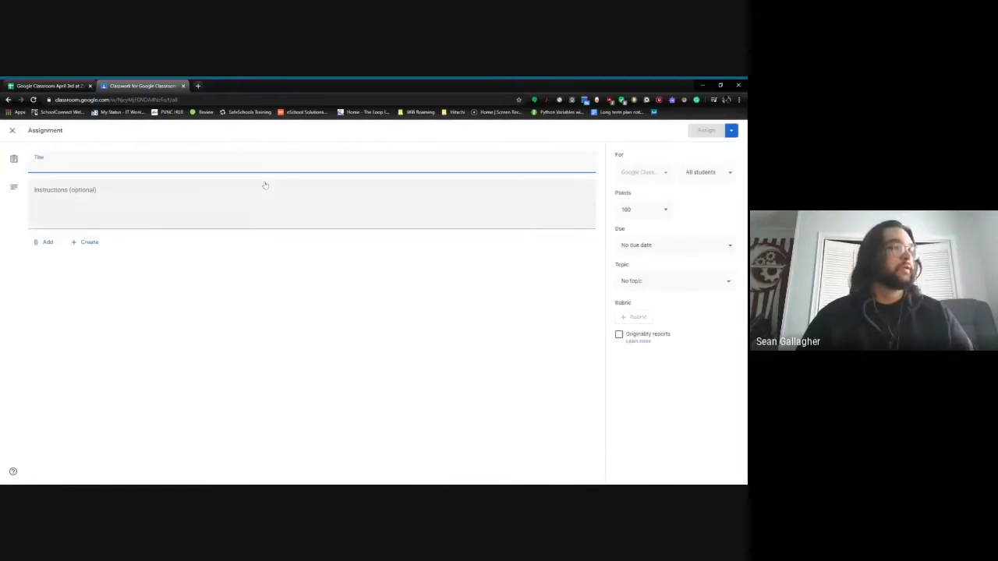
pyautogui.write('Essay')
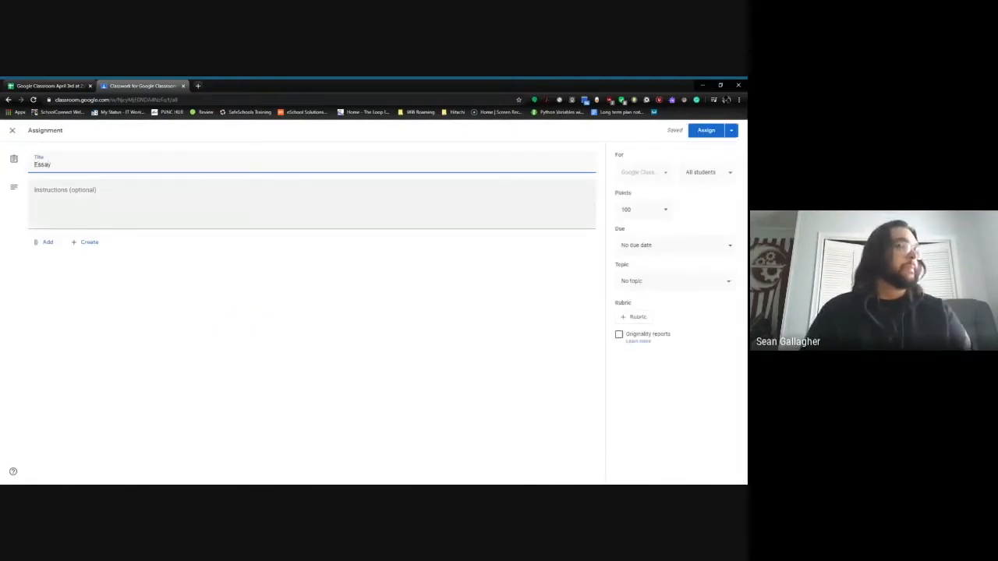
pyautogui.press('Tab')
pyautogui.write('Pl')
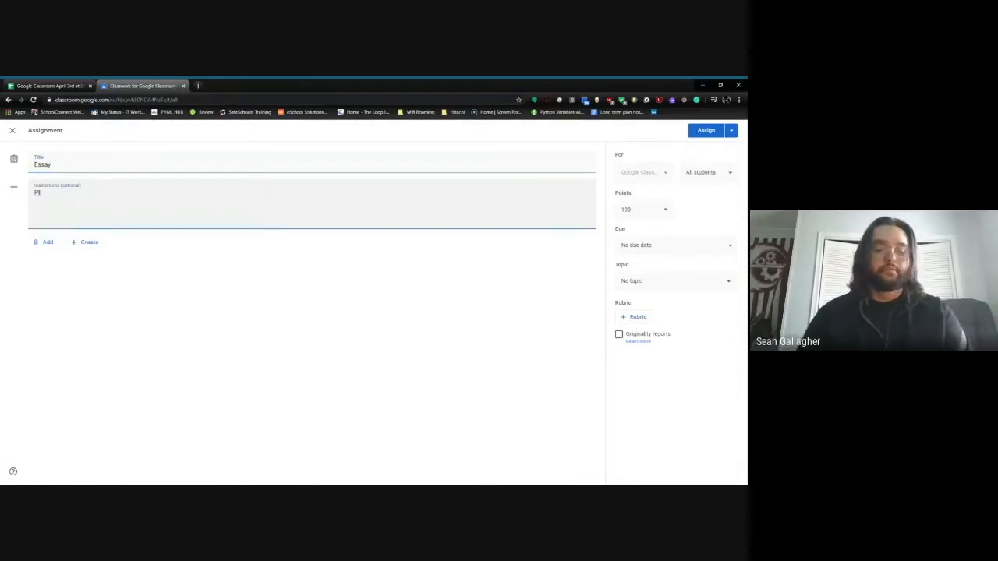
pyautogui.write('ease w')
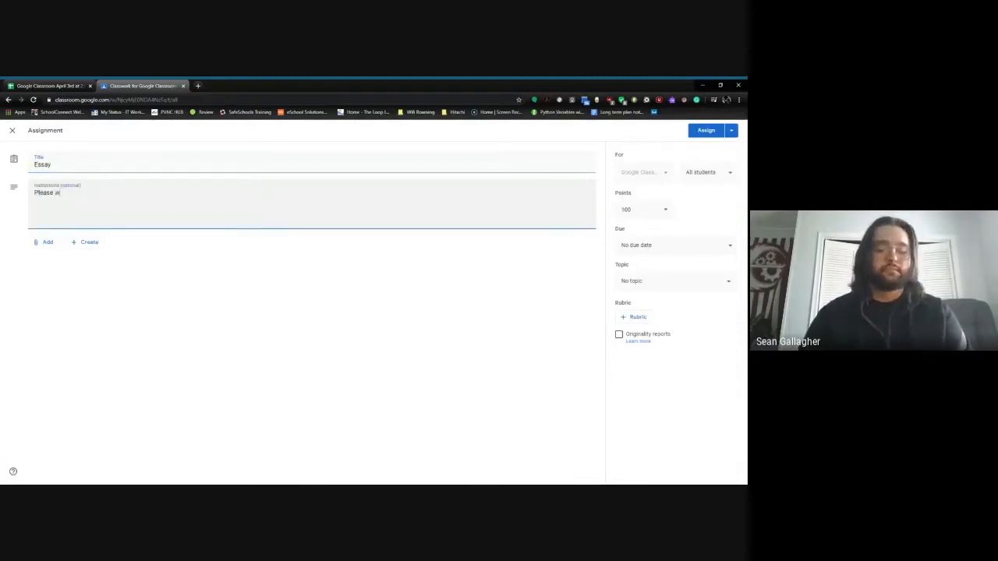
pyautogui.write('rite ')
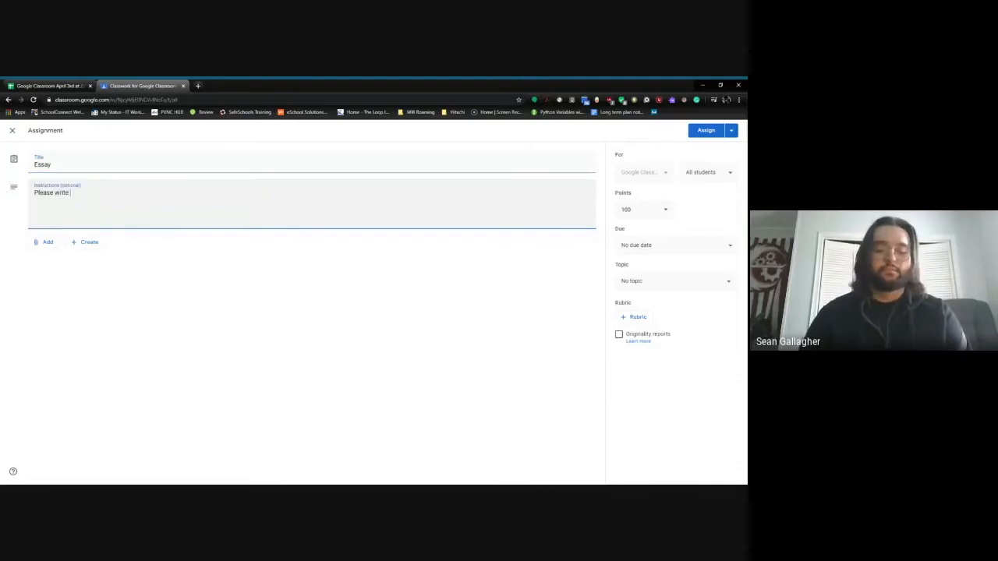
pyautogui.write('about th')
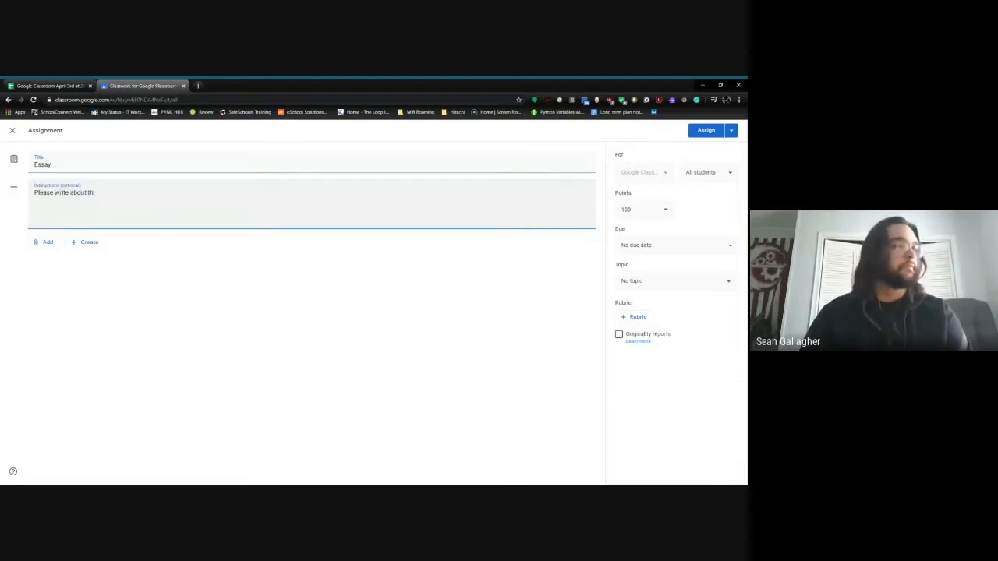
pyautogui.write('e novel your read')
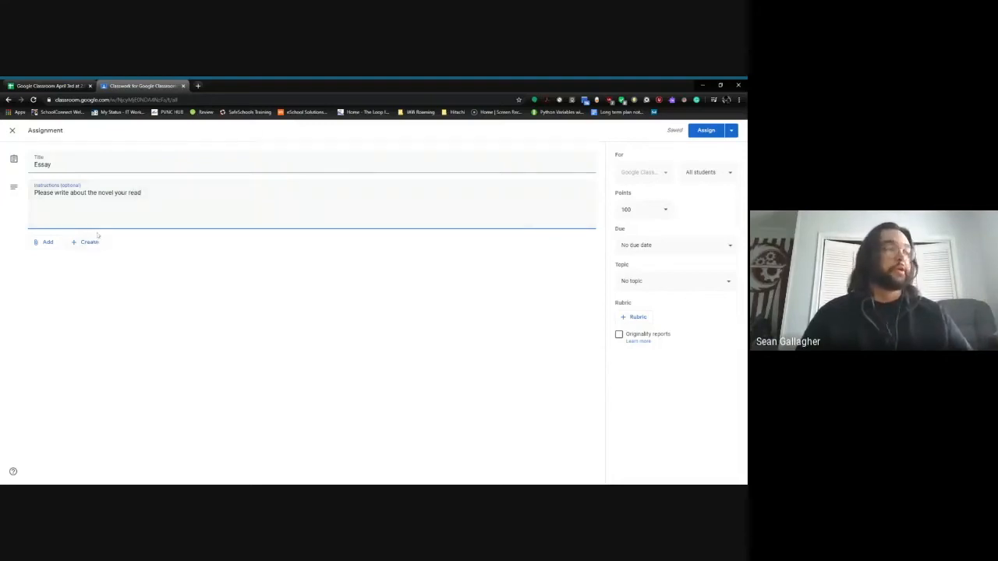
# Create a new Google Docs document as an attachment to the assignment, name it "Essay", and return to the assignment
pyautogui.click(91, 242)
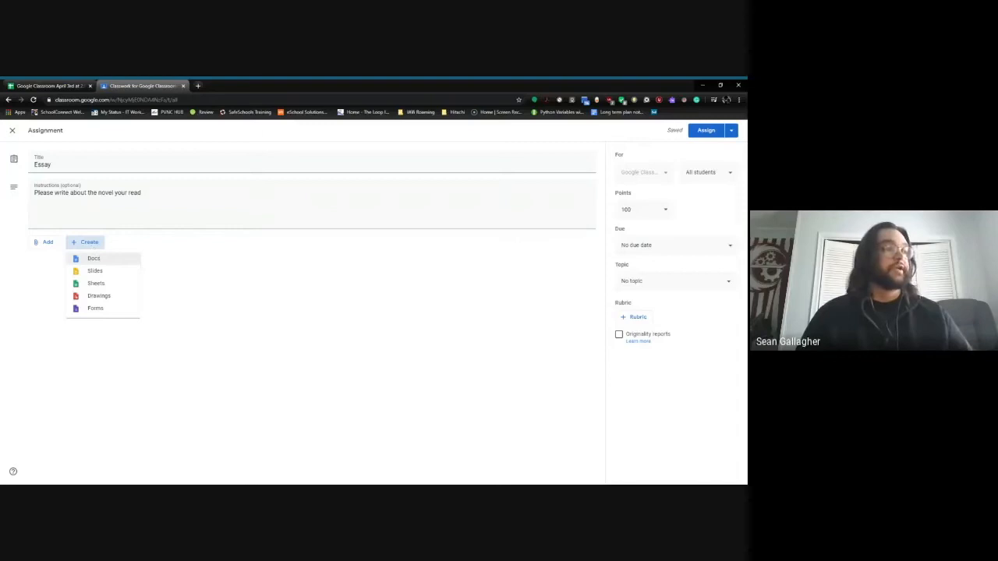
pyautogui.click(108, 261)
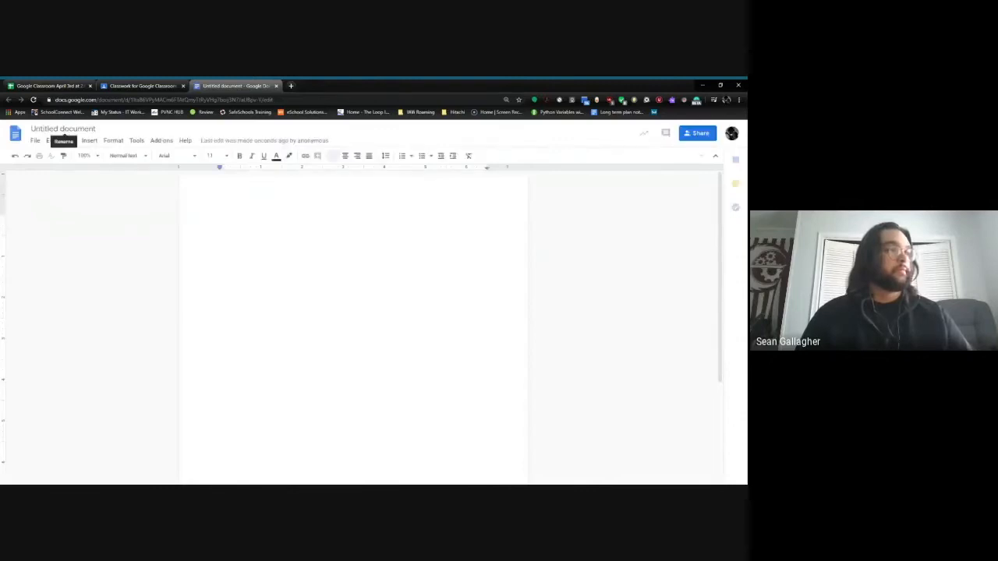
pyautogui.doubleClick(78, 129)
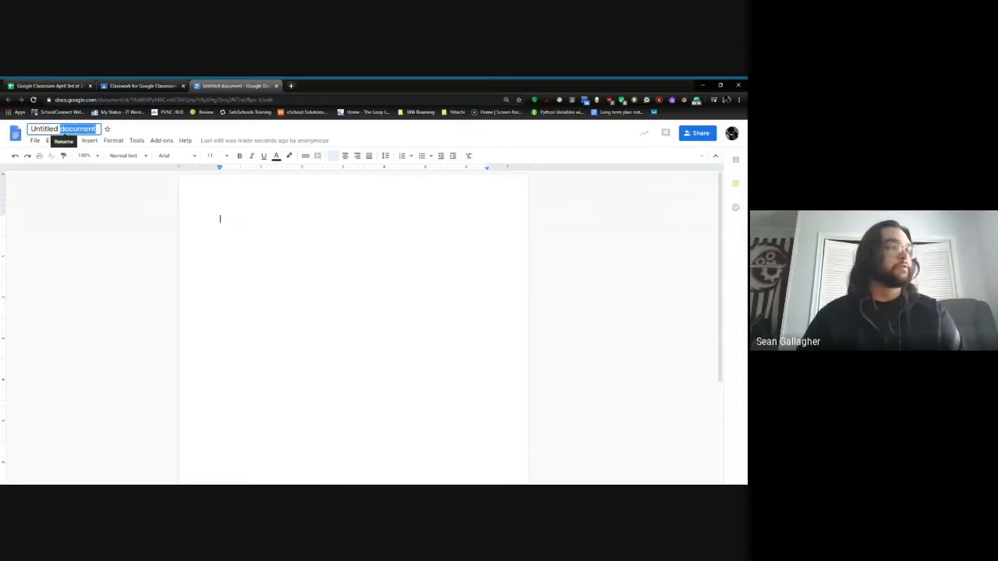
pyautogui.press('BackSpace')
pyautogui.press('BackSpace')
pyautogui.press('BackSpace')
pyautogui.press('BackSpace')
pyautogui.press('BackSpace')
pyautogui.press('BackSpace')
pyautogui.press('BackSpace')
pyautogui.press('BackSpace')
pyautogui.press('BackSpace')
pyautogui.press('BackSpace')
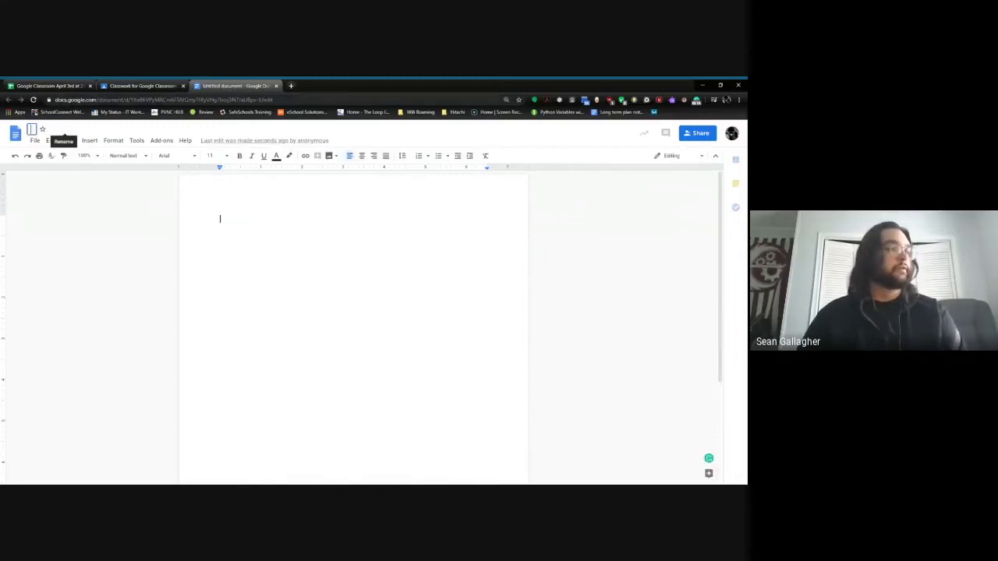
pyautogui.write('Essay')
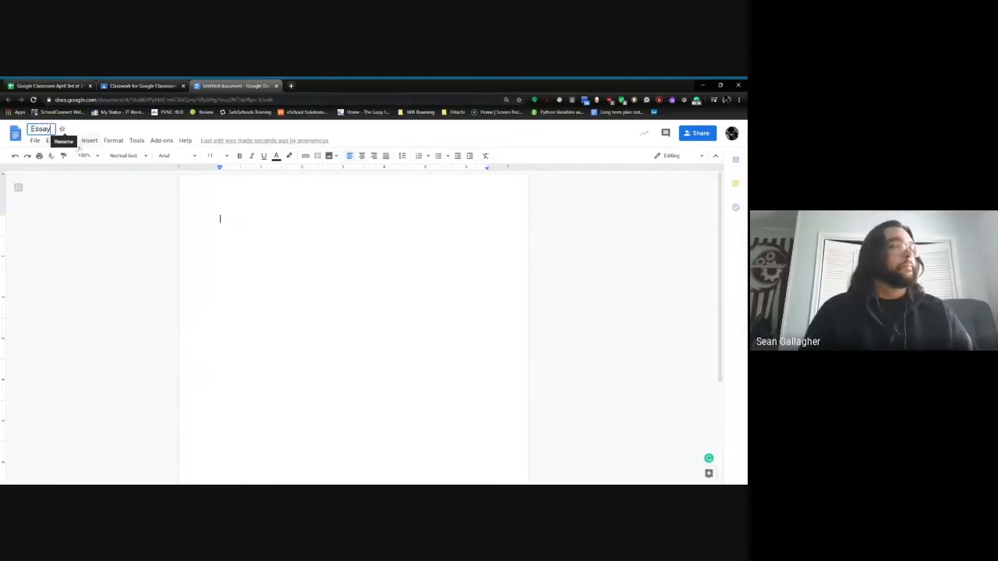
pyautogui.press('Return')
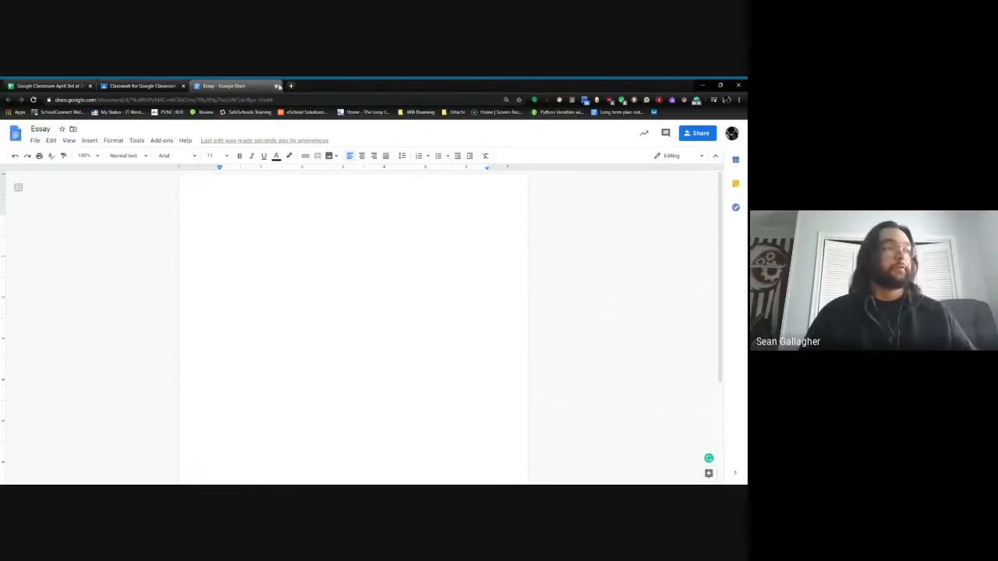
pyautogui.click(277, 86)
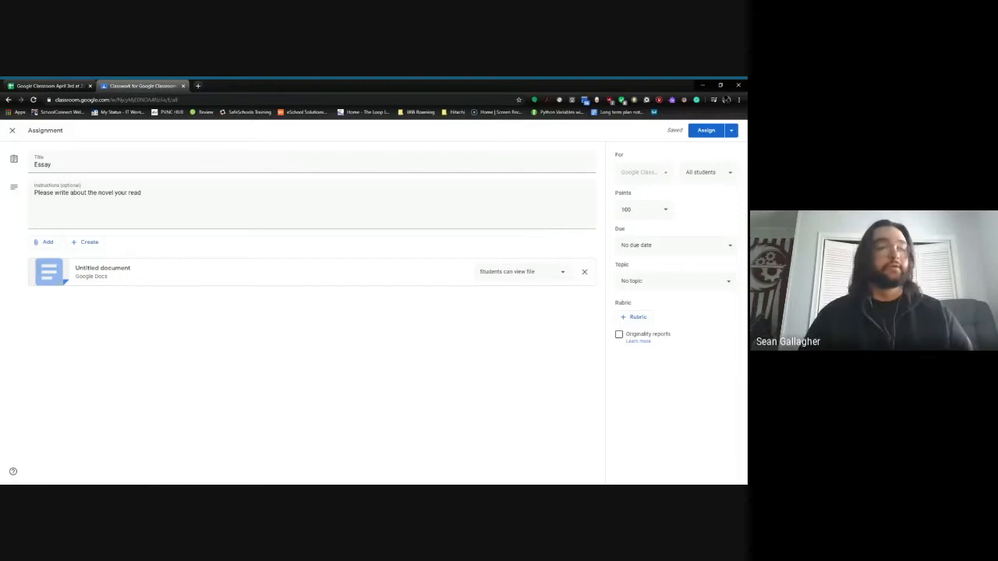
# Set the attached document to make a copy for each student, check the student selection, and set the assignment's points to 10
pyautogui.click(537, 280)
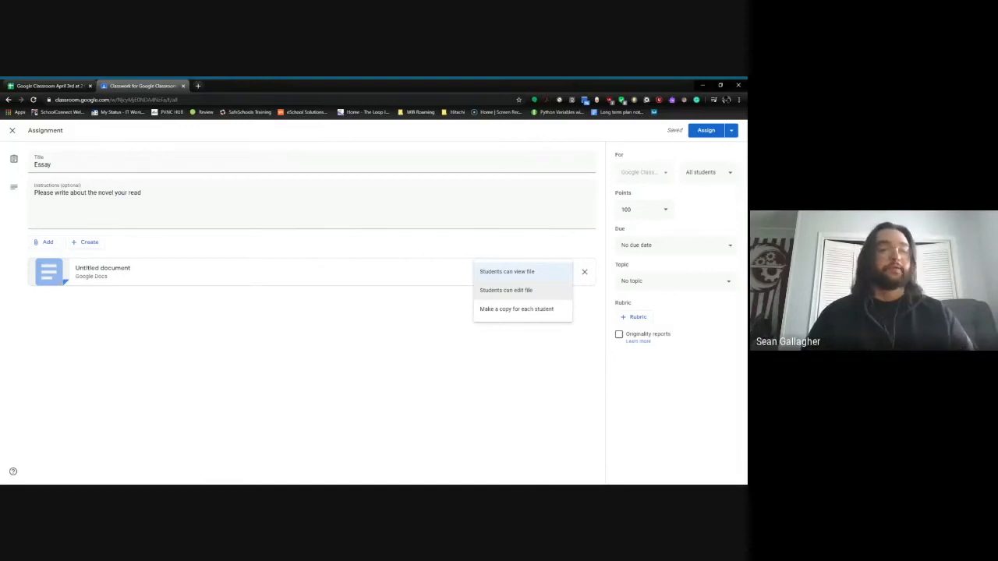
pyautogui.click(537, 314)
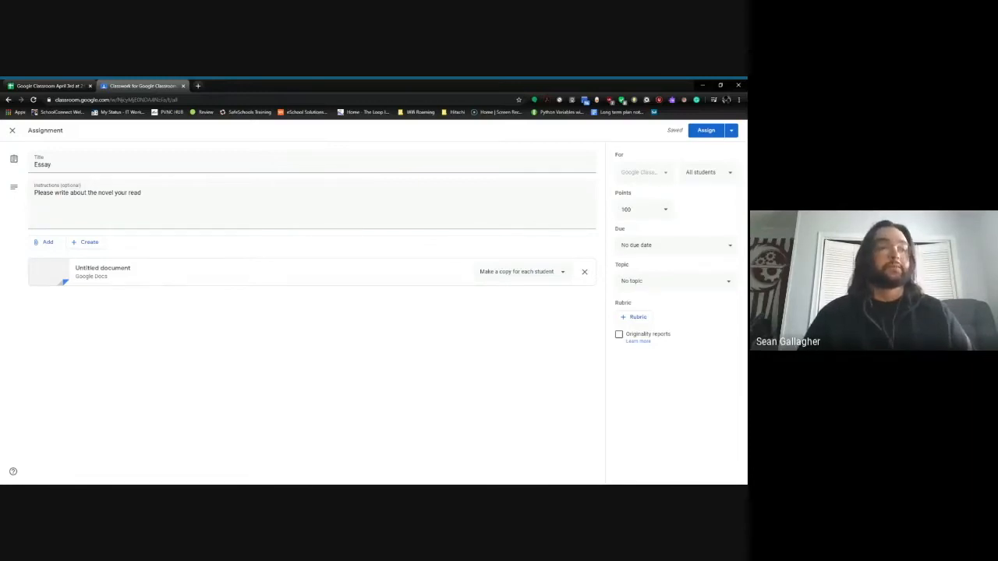
pyautogui.click(711, 176)
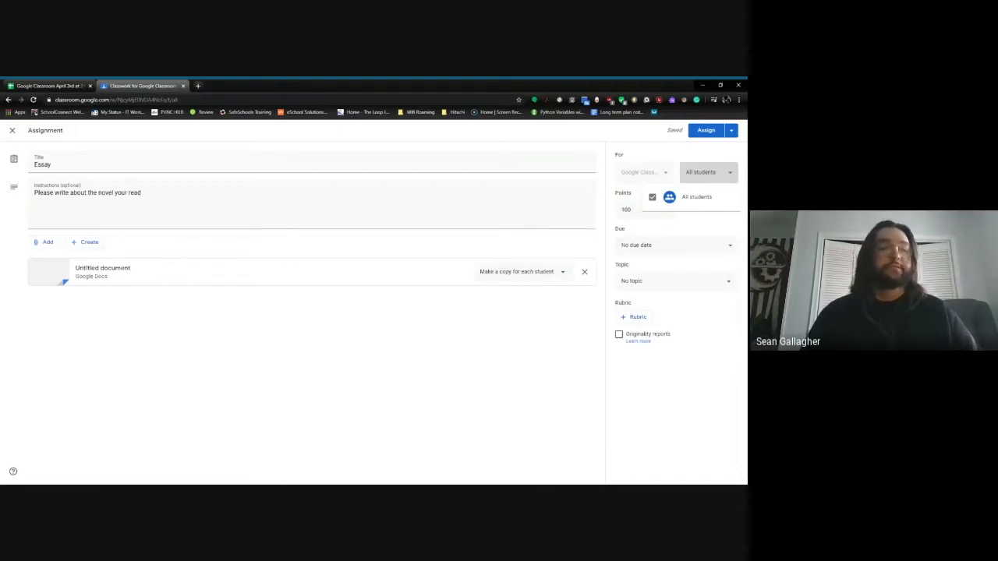
pyautogui.click(630, 209)
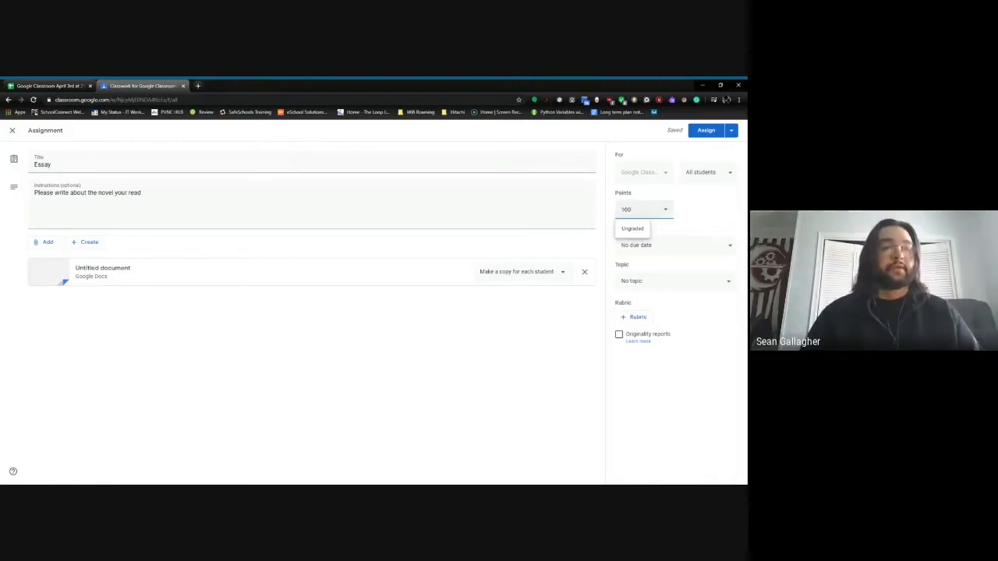
pyautogui.click(722, 218)
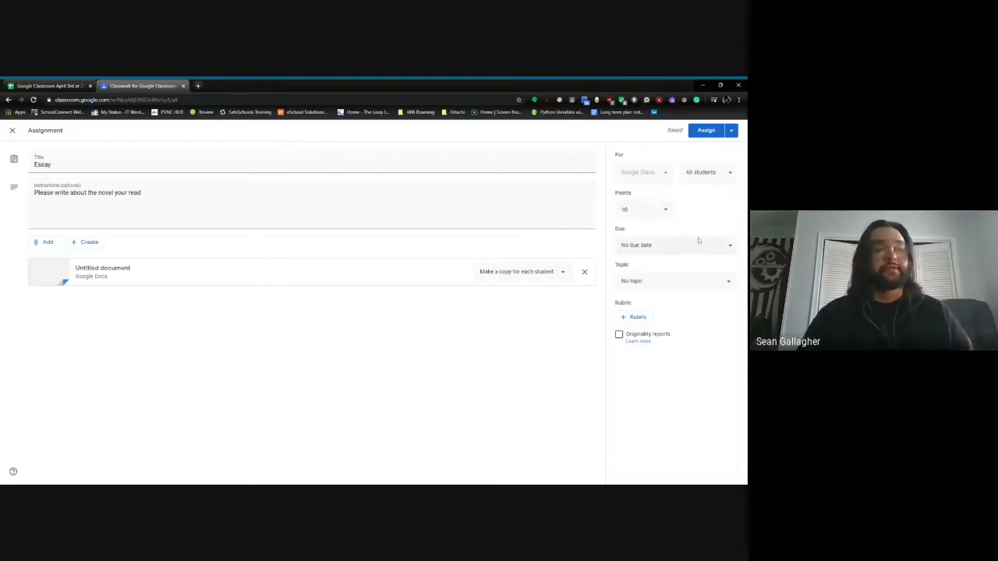
# Set the assignment's due date to April 10, 2020 at 3:00 PM and its topic to English
pyautogui.click(701, 246)
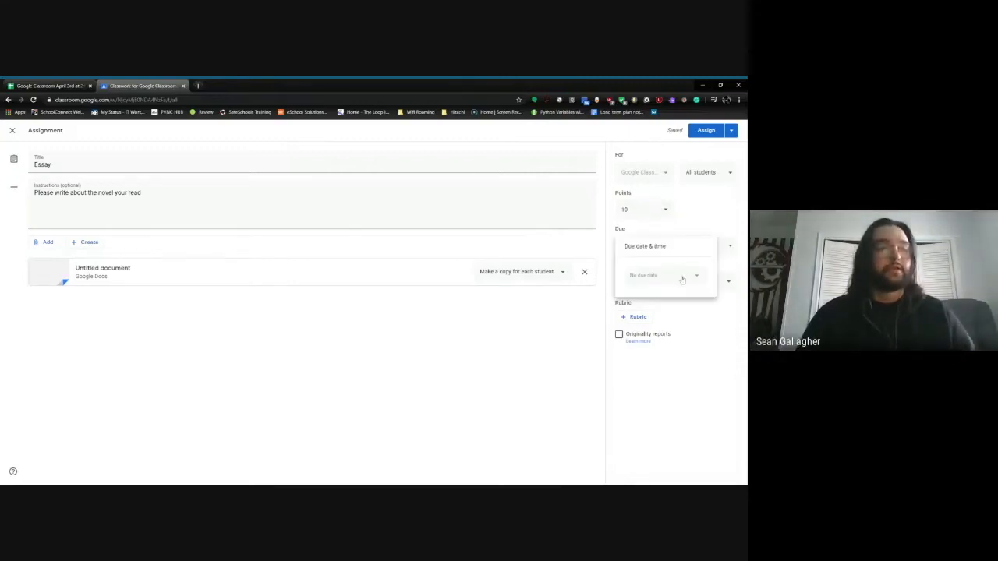
pyautogui.click(682, 277)
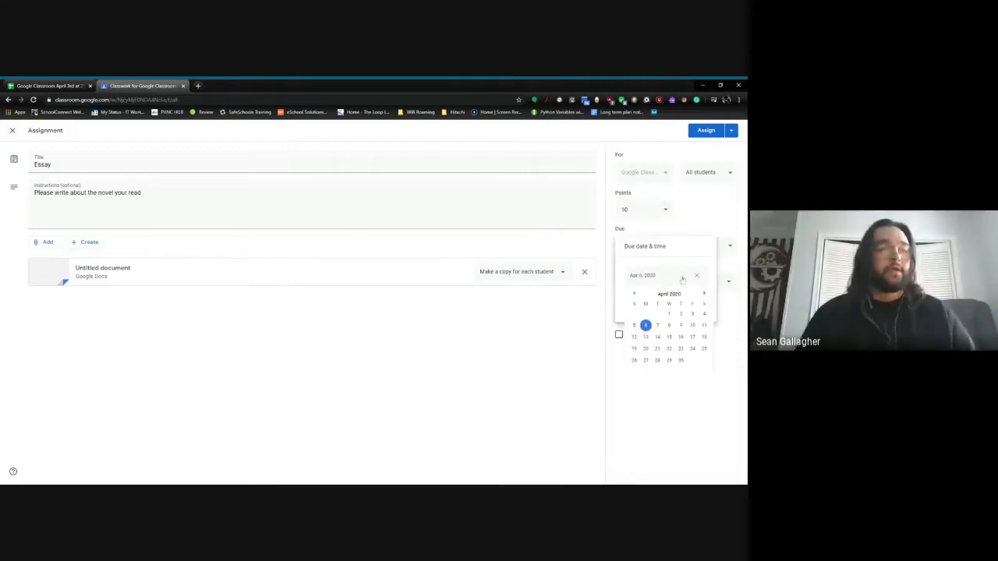
pyautogui.click(692, 326)
pyautogui.click(673, 302)
pyautogui.press('BackSpace')
pyautogui.write('1pm')
pyautogui.press('BackSpace')
pyautogui.write('3:00 pm')
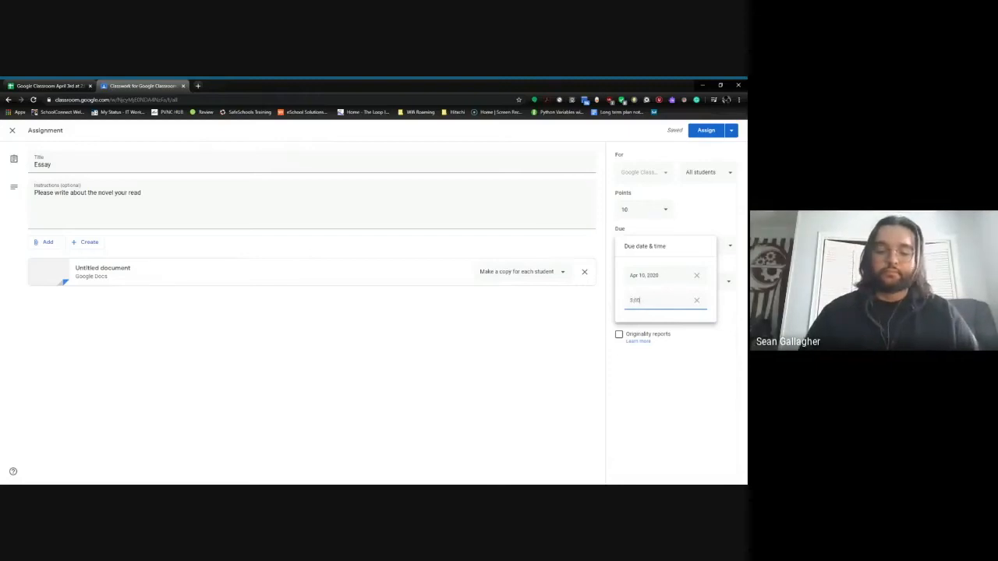
pyautogui.click(697, 351)
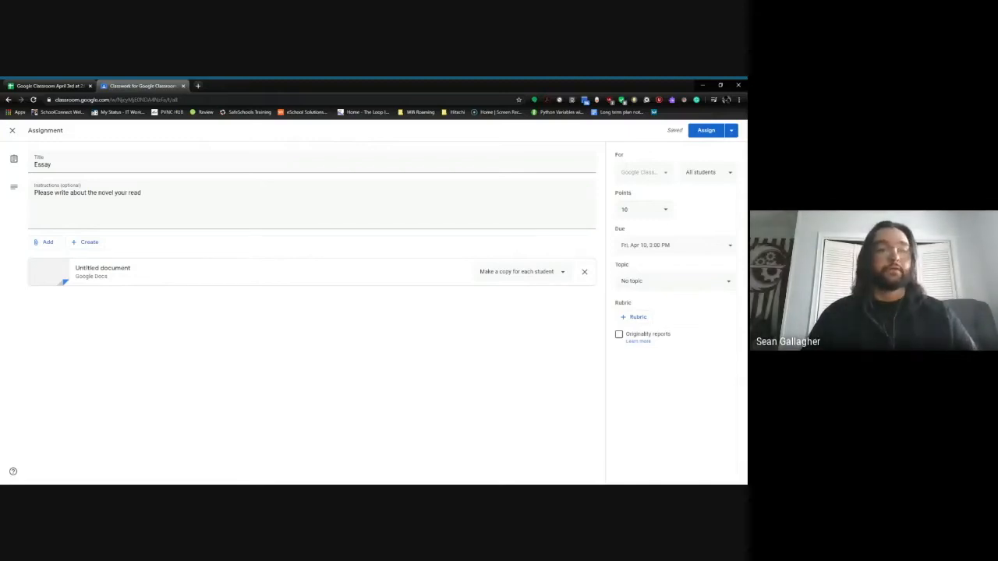
pyautogui.click(717, 289)
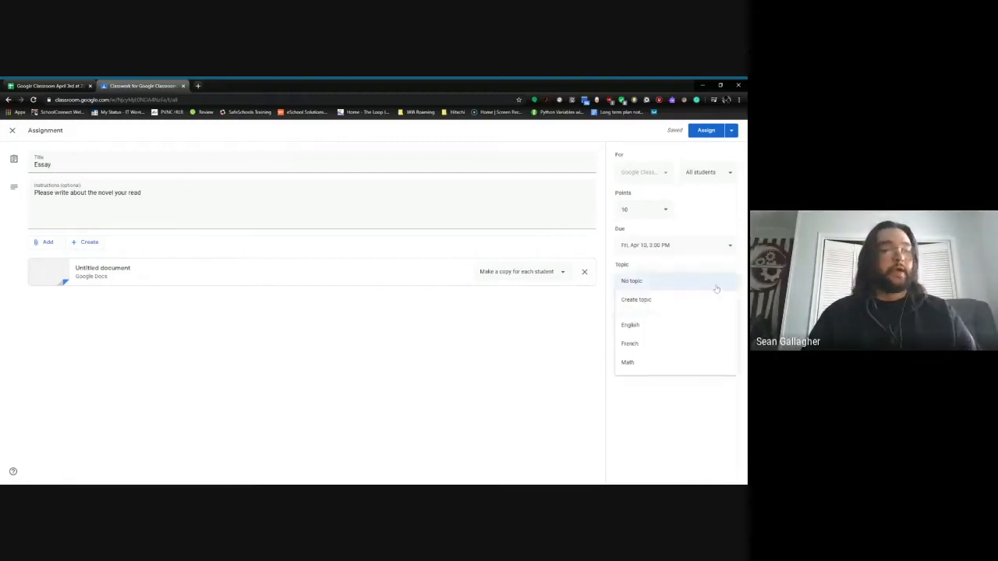
pyautogui.click(681, 329)
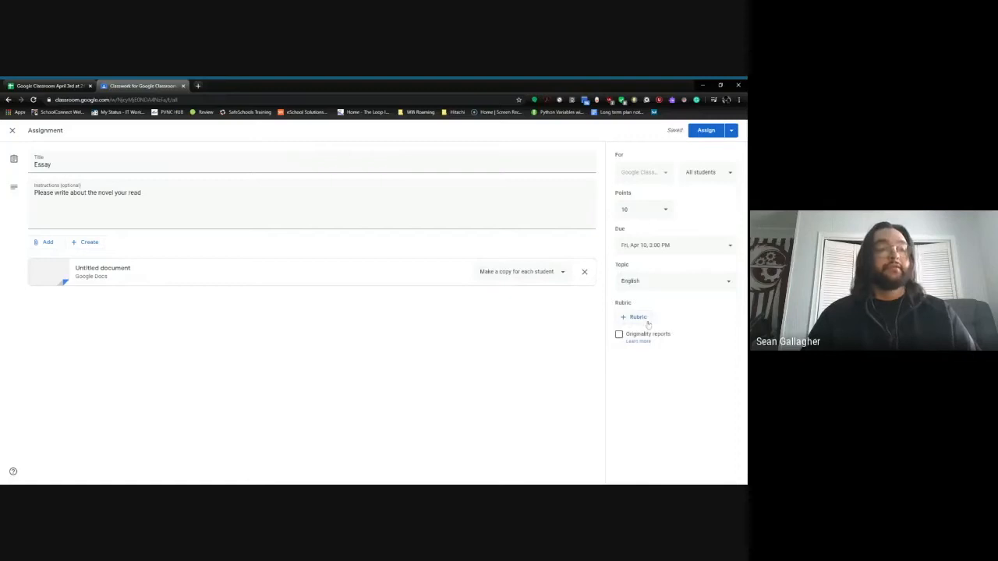
# Start a new rubric for the assignment with a criterion titled "Grammer", and discard it
pyautogui.click(646, 321)
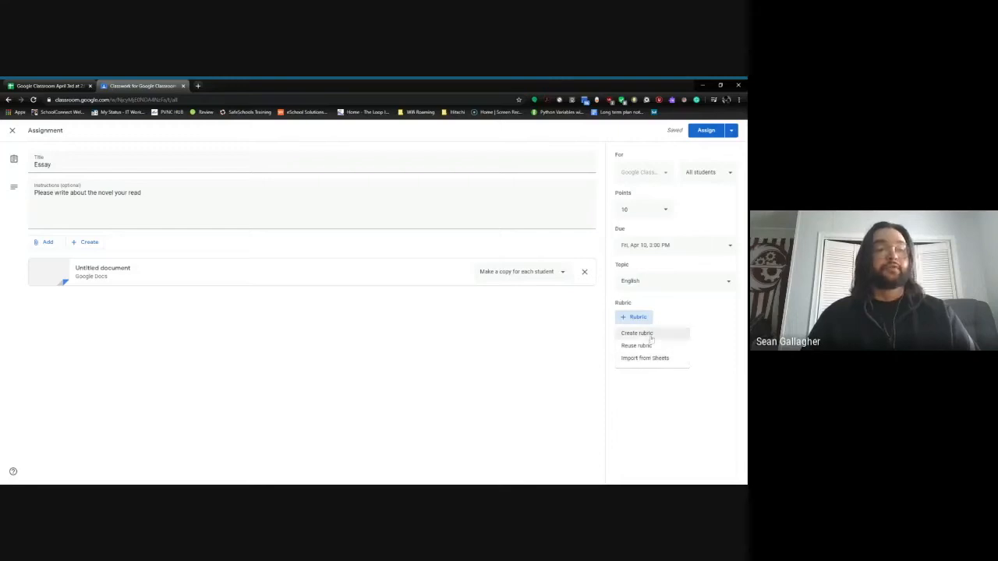
pyautogui.click(651, 336)
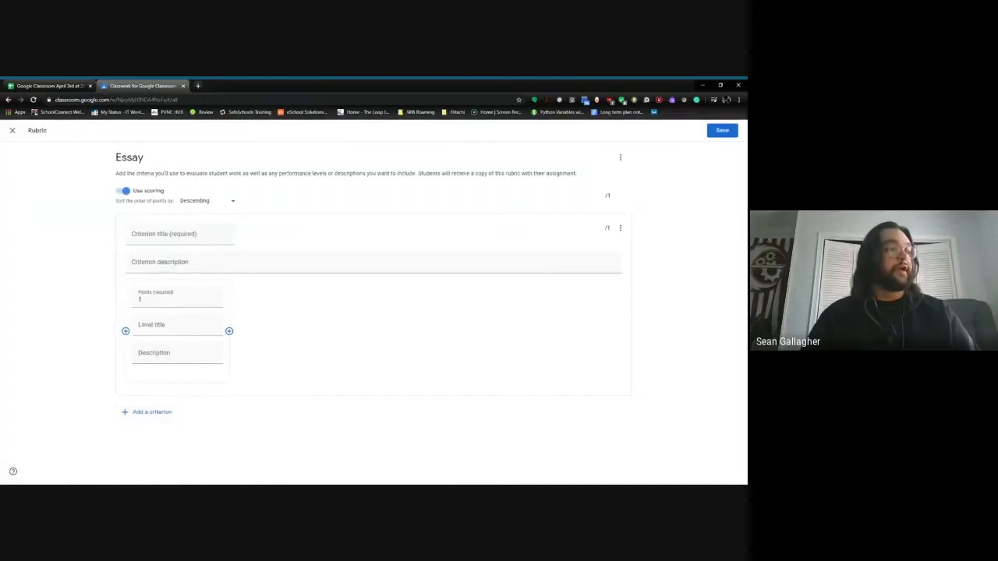
pyautogui.click(217, 233)
pyautogui.write('Grammer')
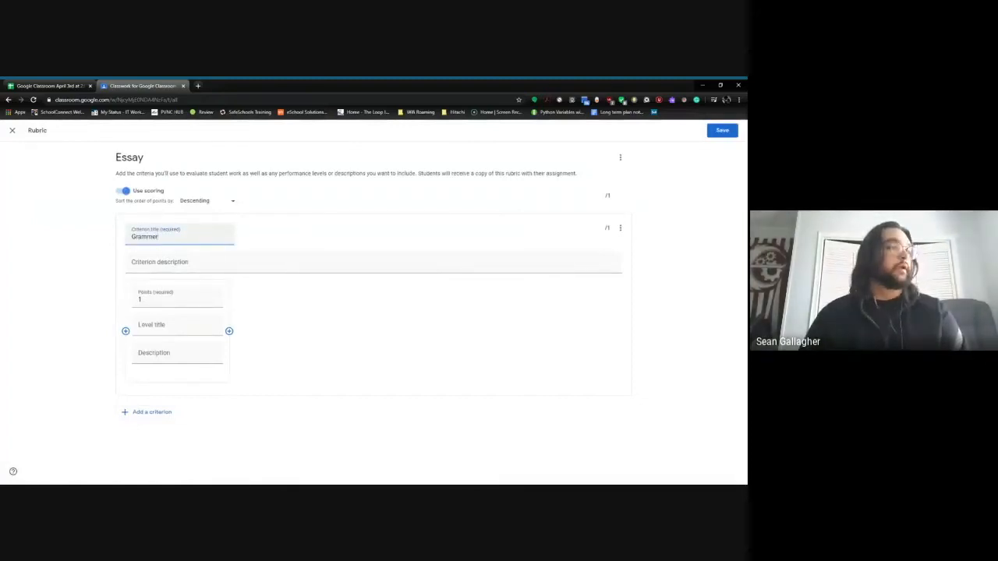
pyautogui.press('Tab')
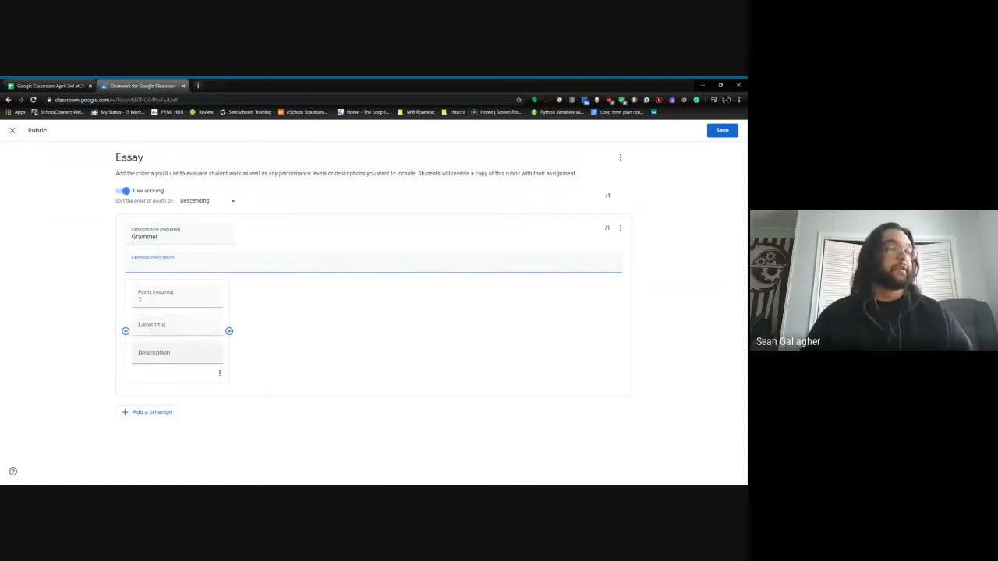
pyautogui.click(12, 131)
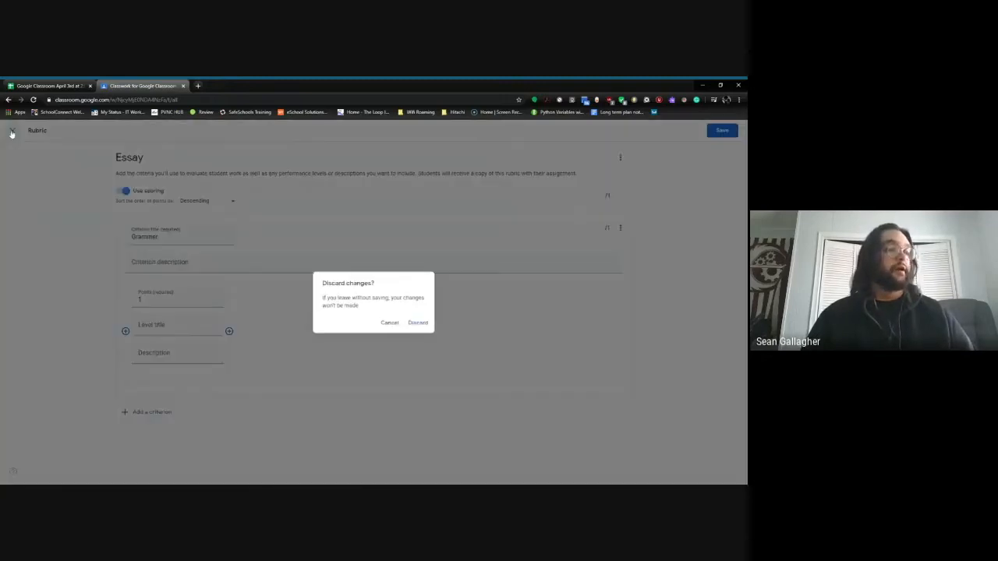
pyautogui.click(418, 323)
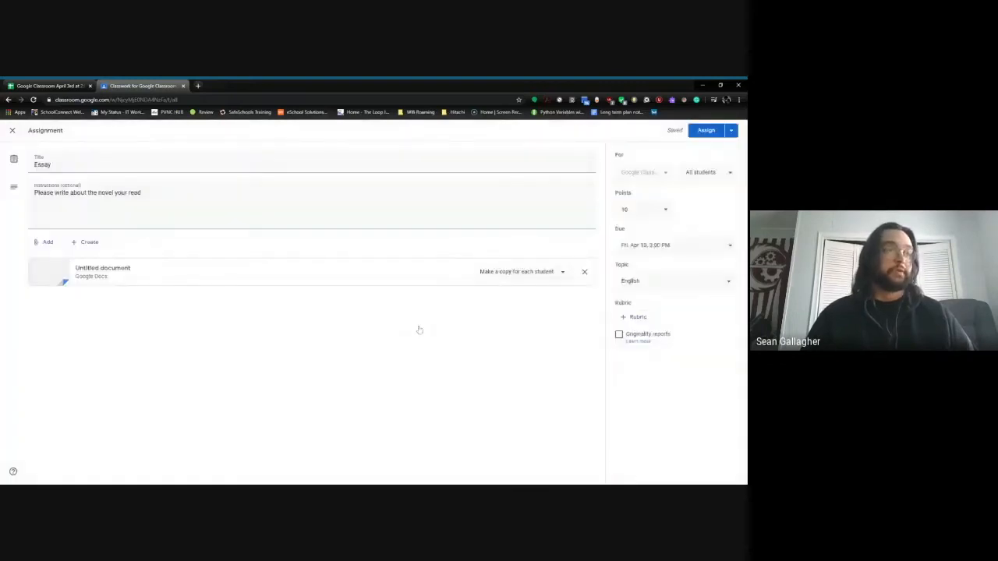
# Assign the essay to the class, and edit the posted assignment to enable originality reports
pyautogui.click(705, 131)
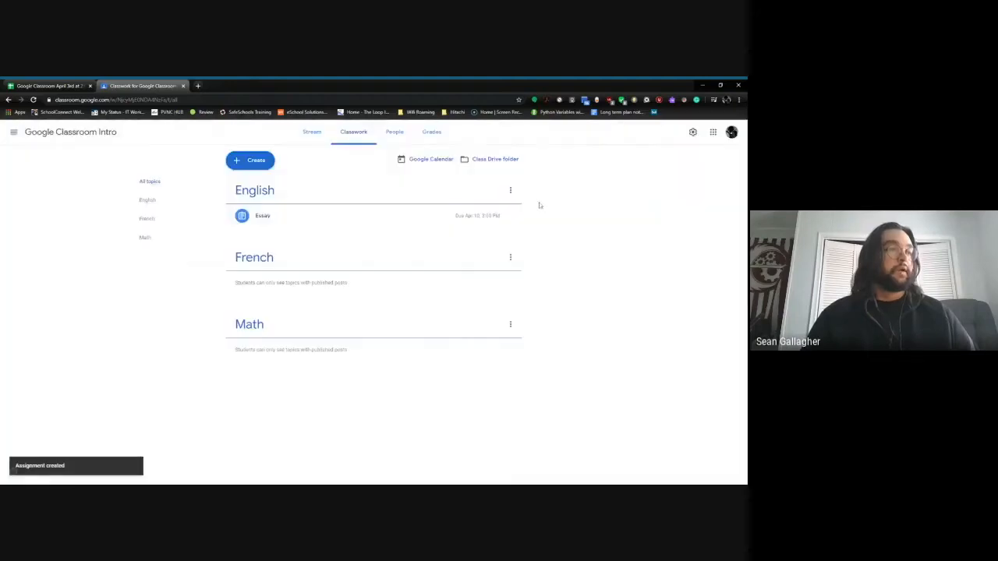
pyautogui.click(511, 216)
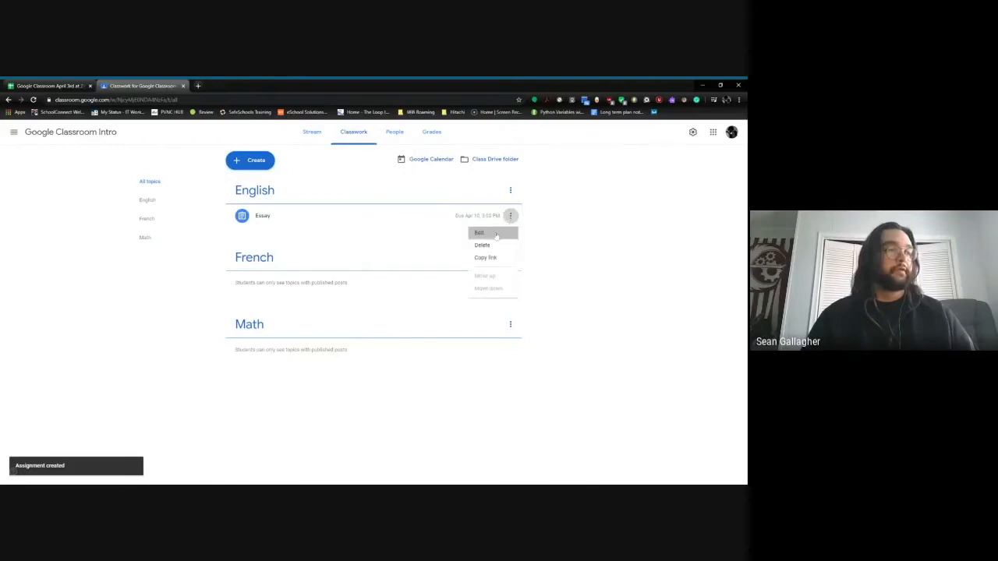
pyautogui.click(480, 233)
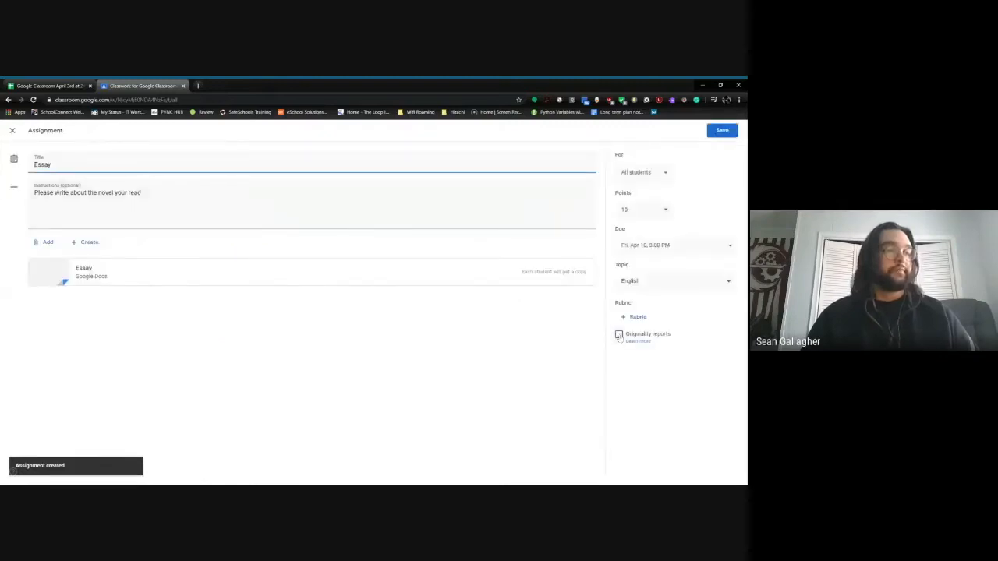
pyautogui.click(619, 334)
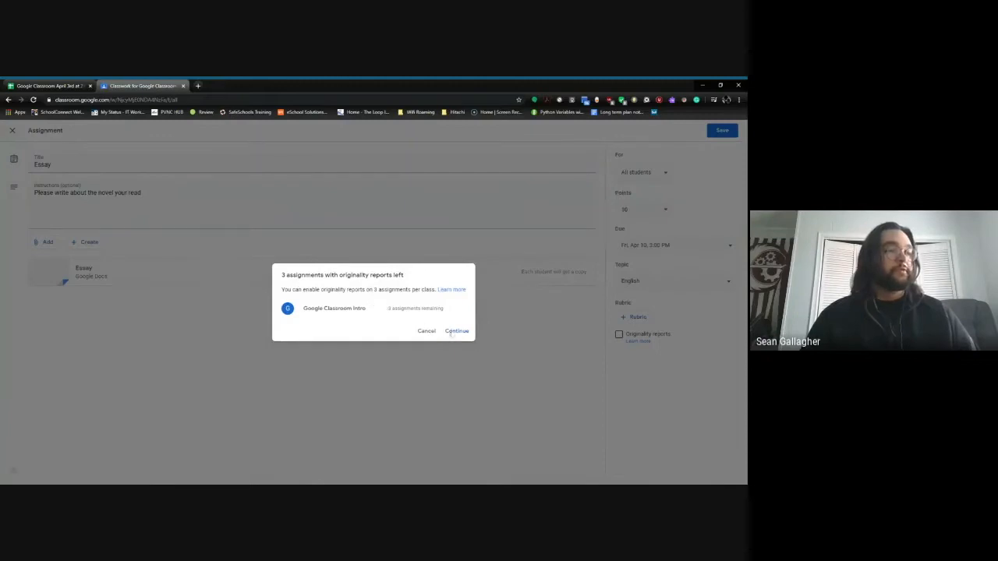
pyautogui.click(456, 331)
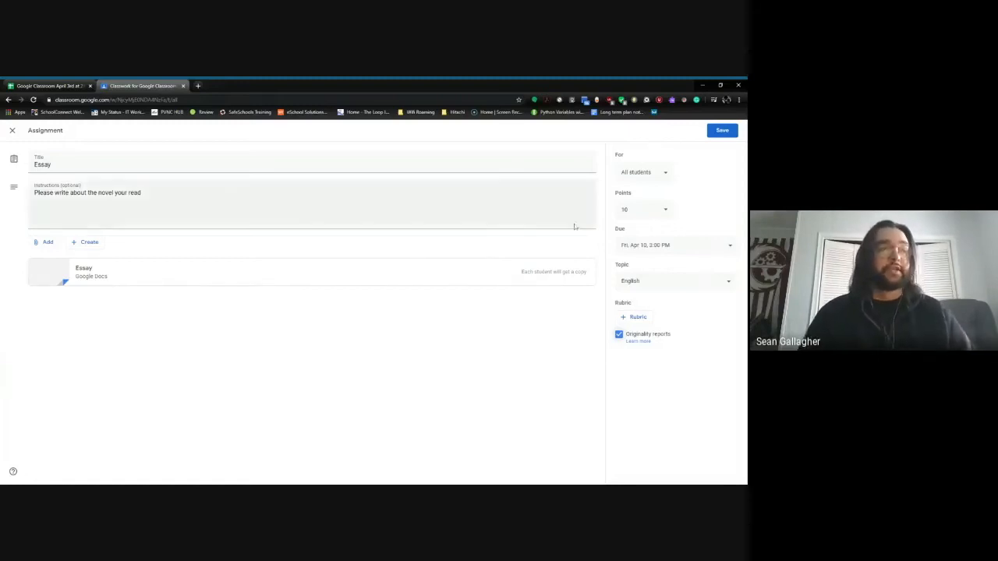
pyautogui.click(721, 133)
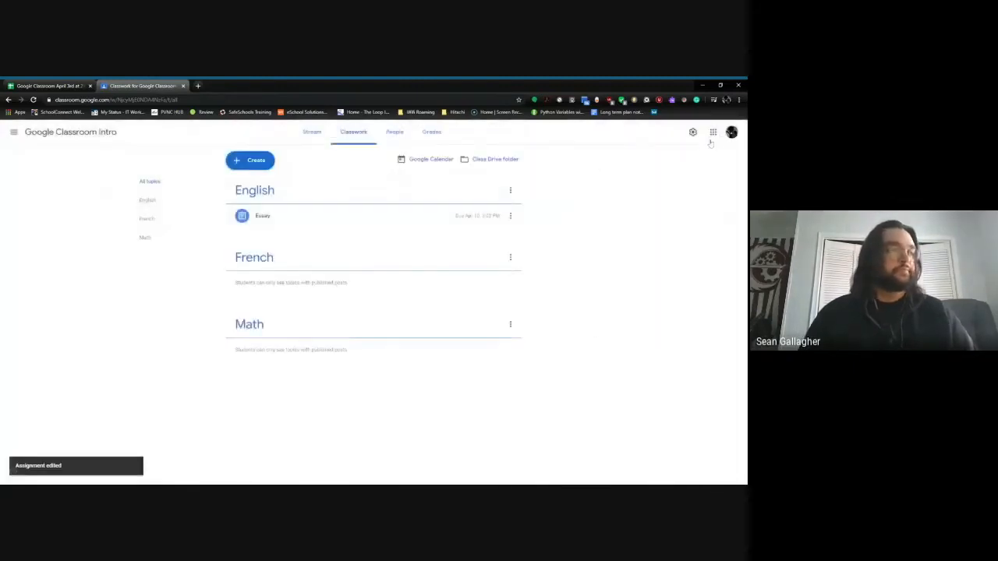
# Start a second assignment titled "Magic" in the class's classwork
pyautogui.click(251, 162)
pyautogui.click(251, 182)
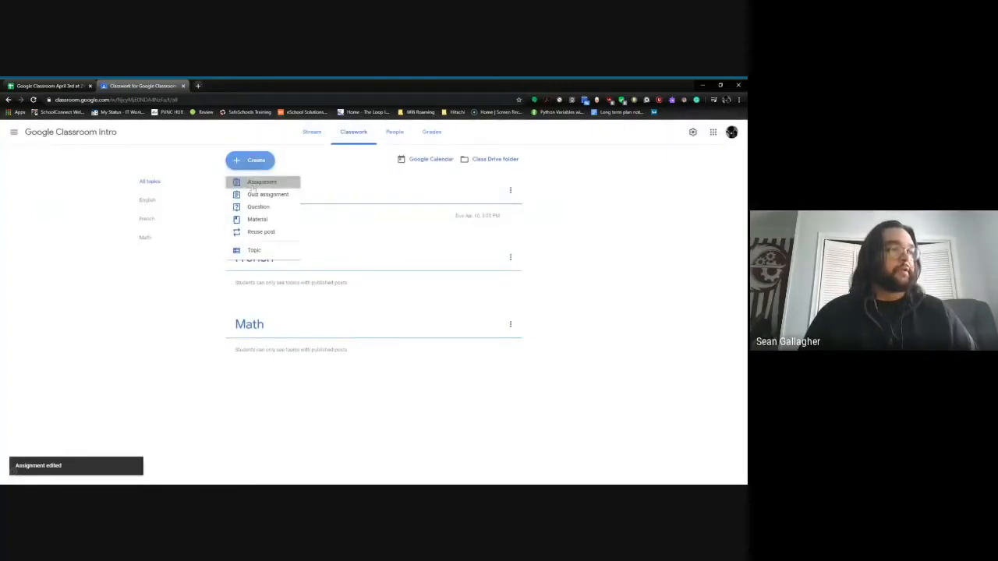
pyautogui.write('M')
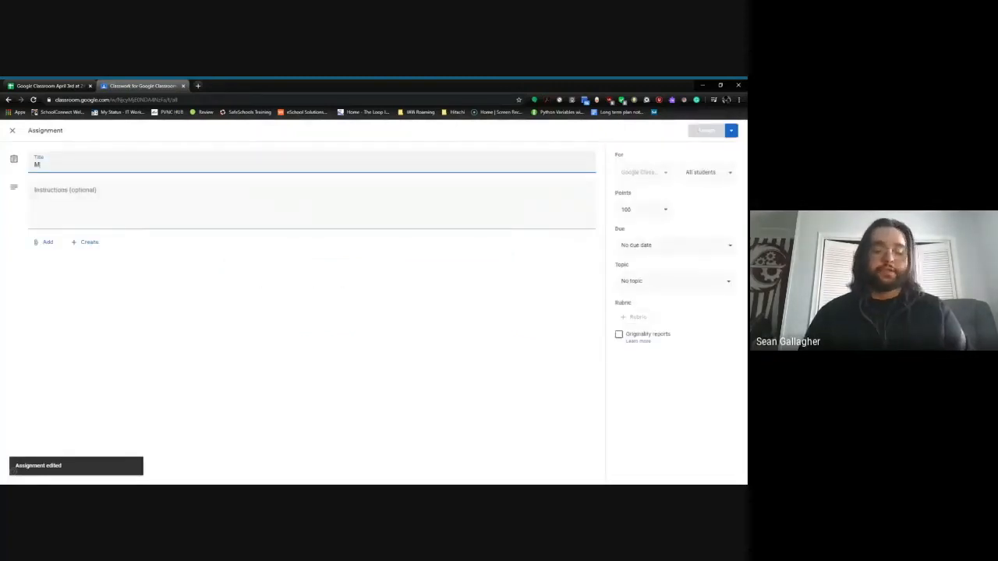
pyautogui.write('agic')
pyautogui.click(165, 269)
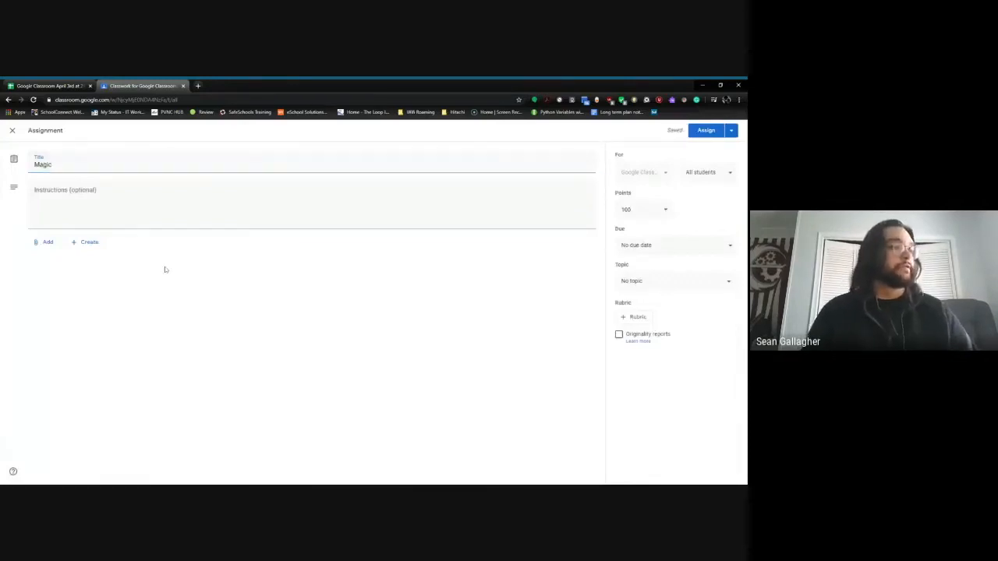
# Attach the file magic.pdf from the device to the "Magic" assignment
pyautogui.click(45, 247)
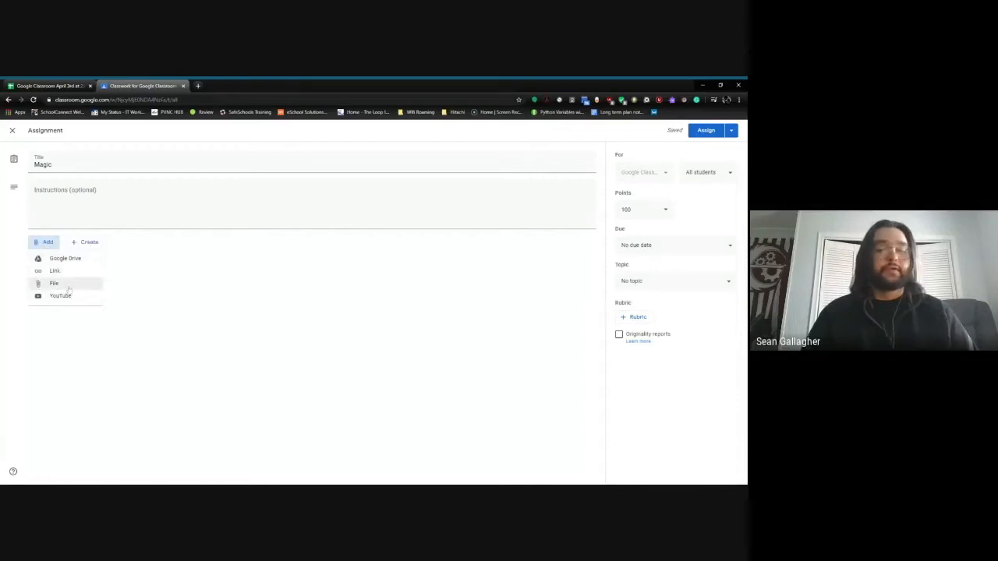
pyautogui.click(68, 285)
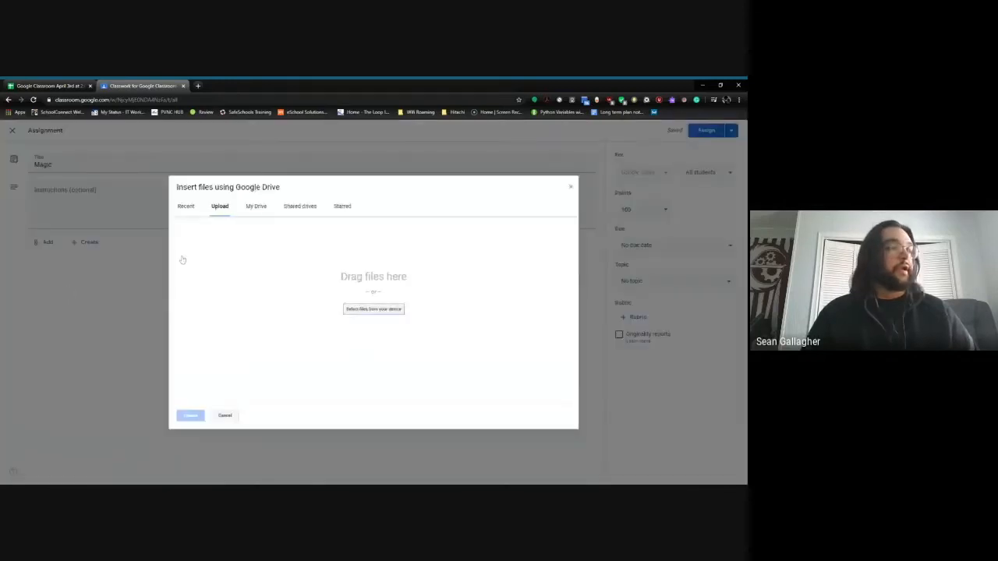
pyautogui.click(360, 311)
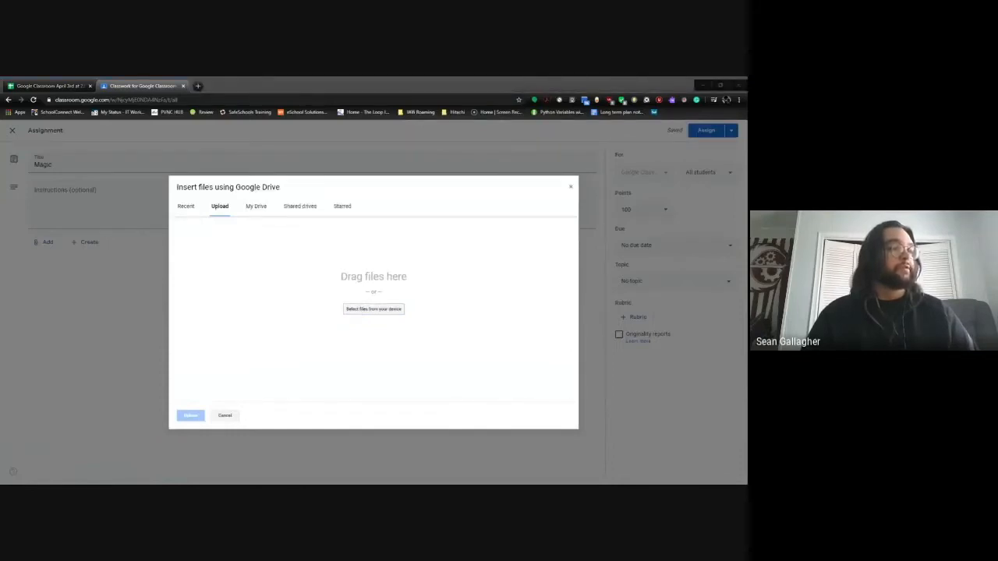
pyautogui.press('Return')
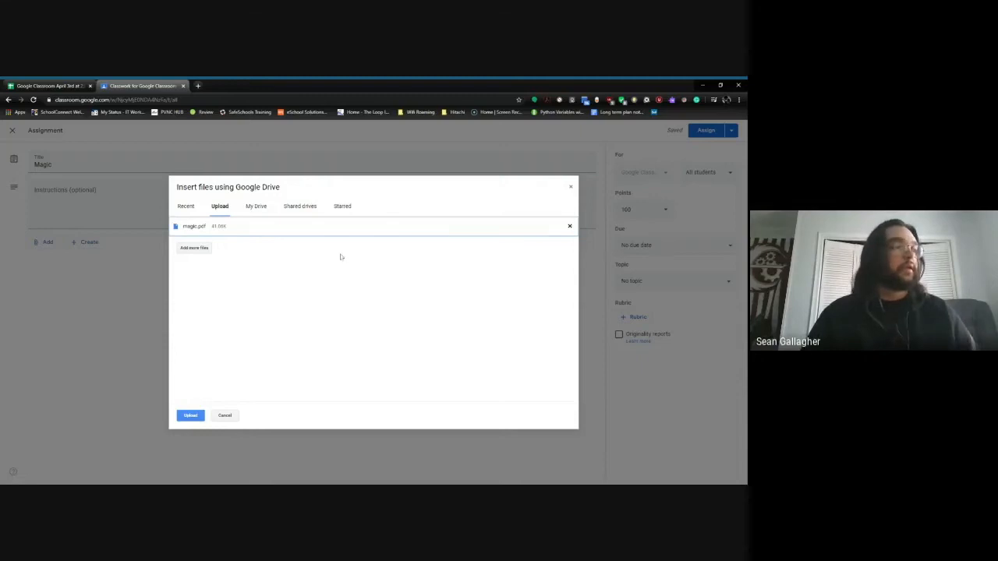
pyautogui.click(190, 415)
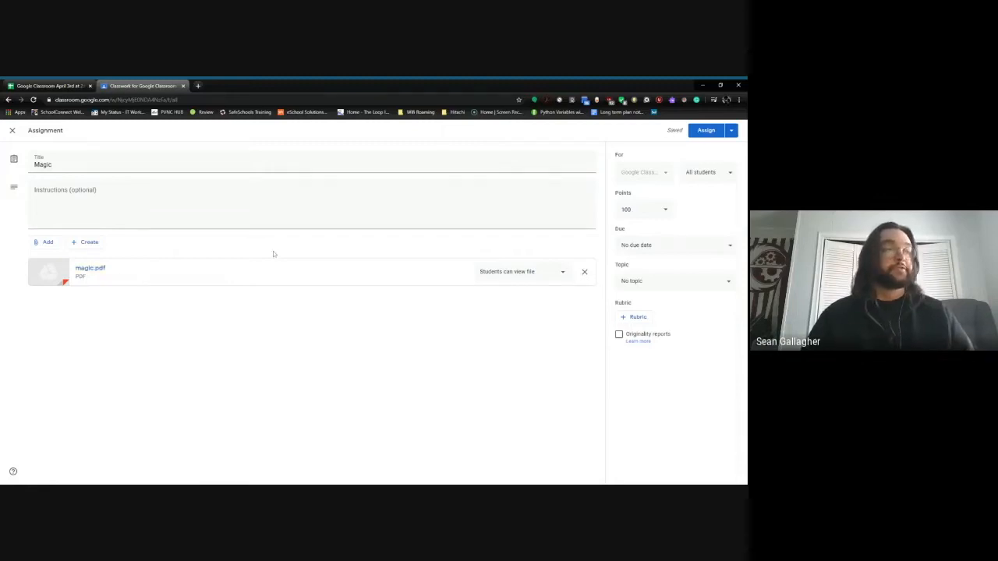
# Set the "Magic" assignment's topic to French and its due date to April 13, 2020 at 9:00 AM
pyautogui.click(693, 283)
pyautogui.click(658, 343)
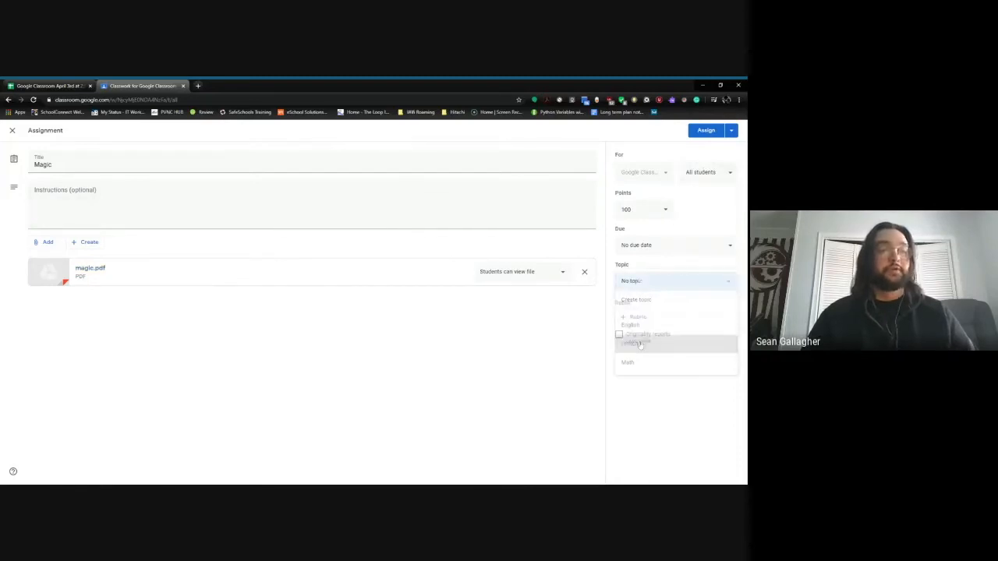
pyautogui.click(683, 246)
pyautogui.click(675, 277)
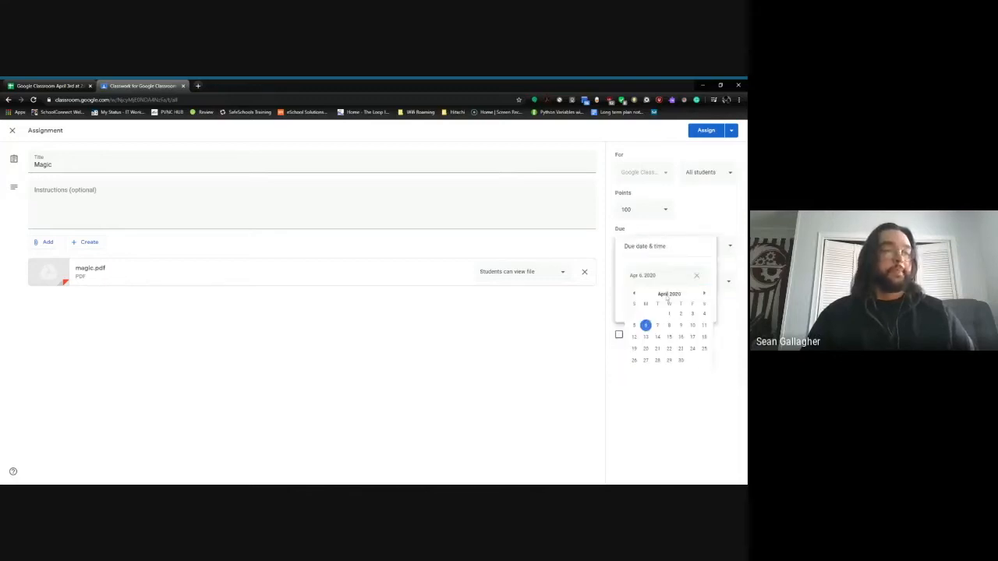
pyautogui.click(646, 336)
pyautogui.click(662, 303)
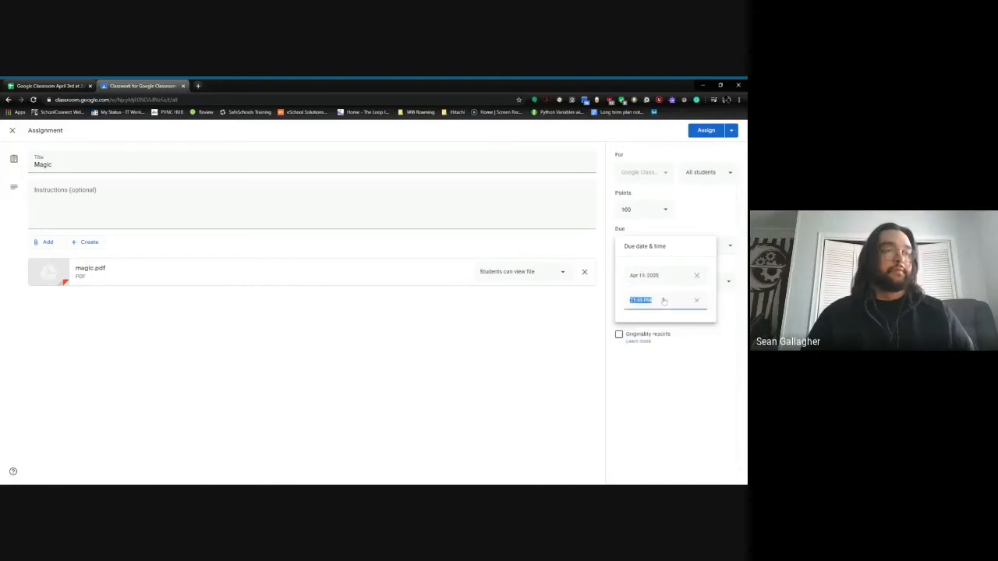
pyautogui.write('9')
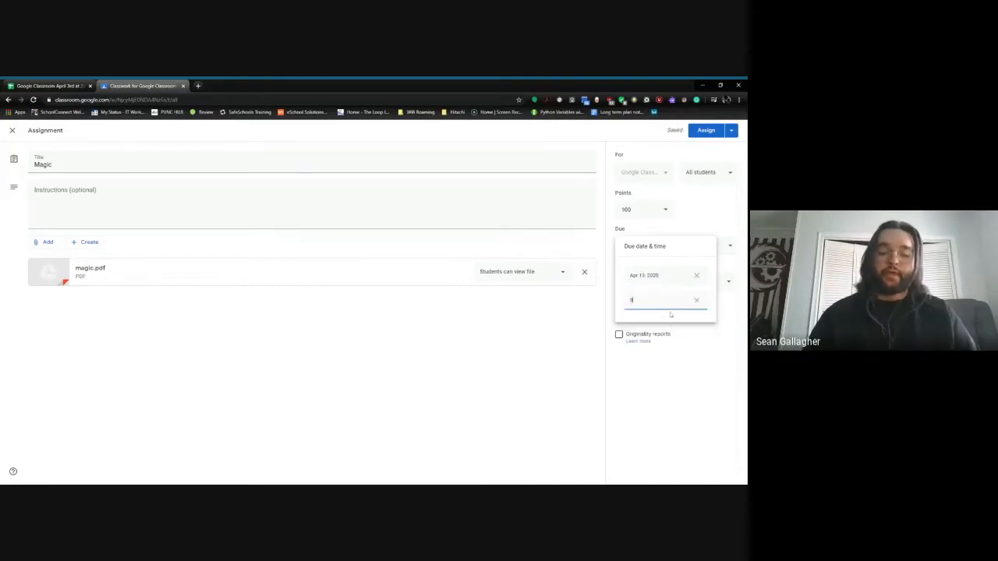
pyautogui.write(':00 am')
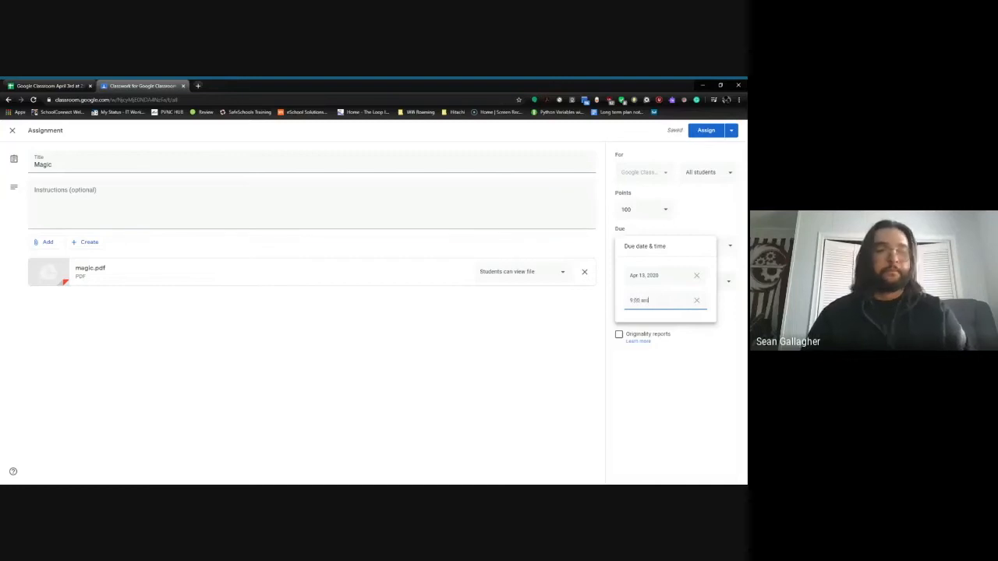
pyautogui.click(685, 364)
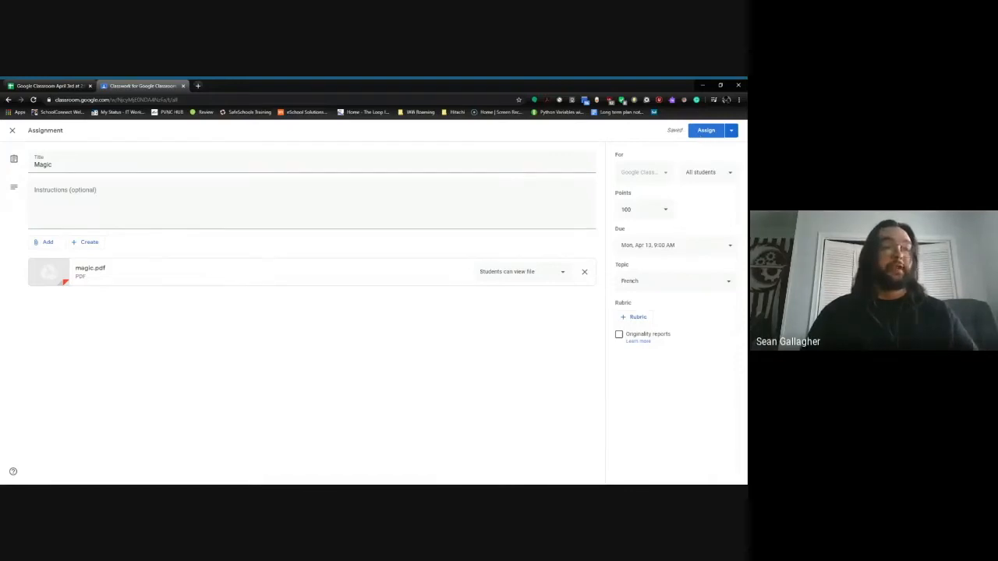
# Schedule the "Magic" assignment to be posted on April 10, 2020 at 8:00 AM
pyautogui.click(731, 130)
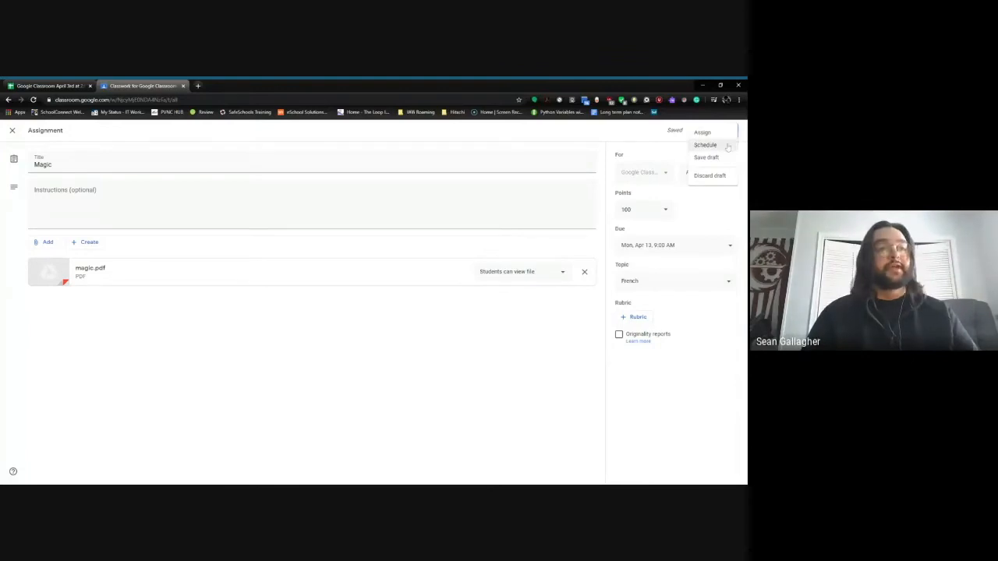
pyautogui.click(725, 146)
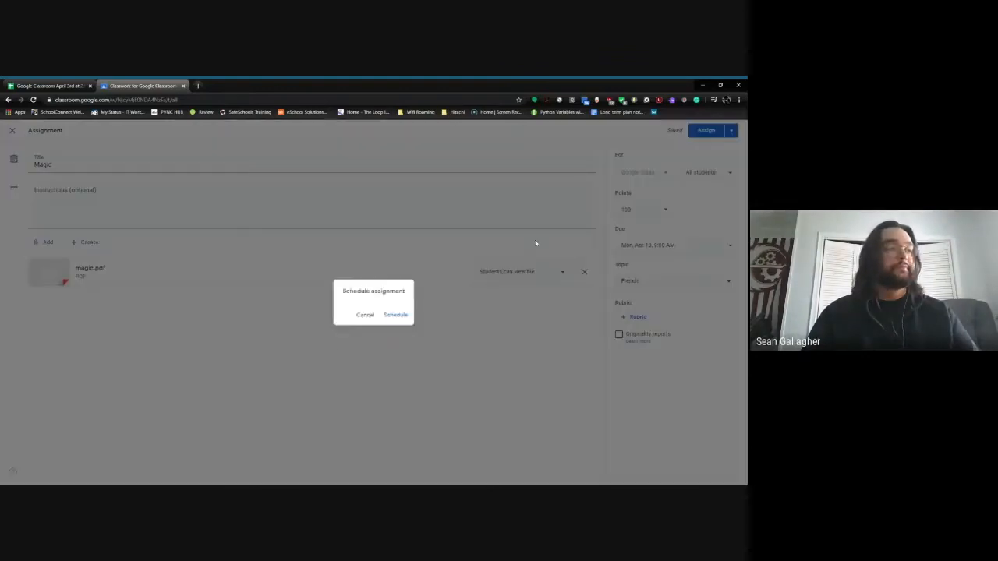
pyautogui.click(393, 290)
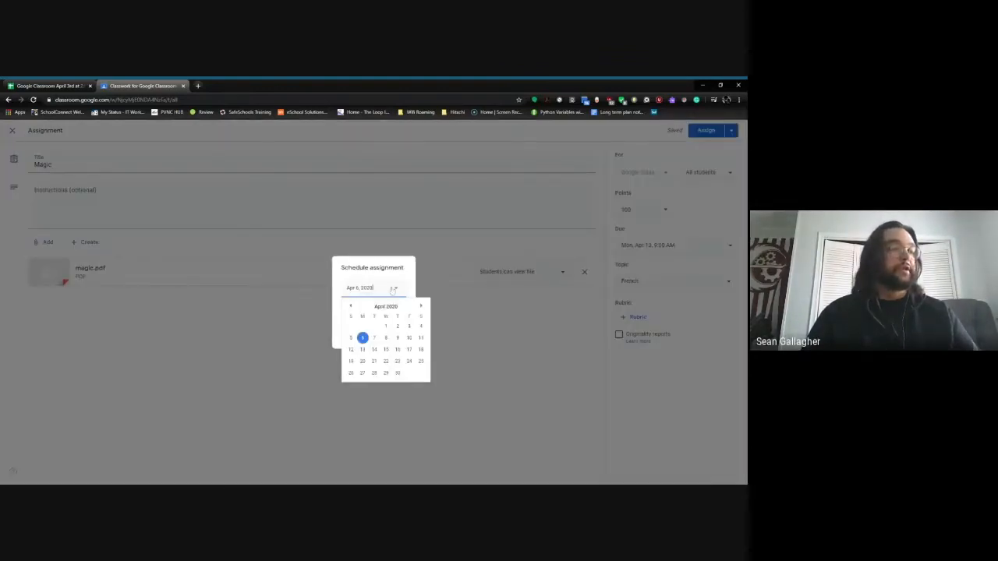
pyautogui.click(408, 337)
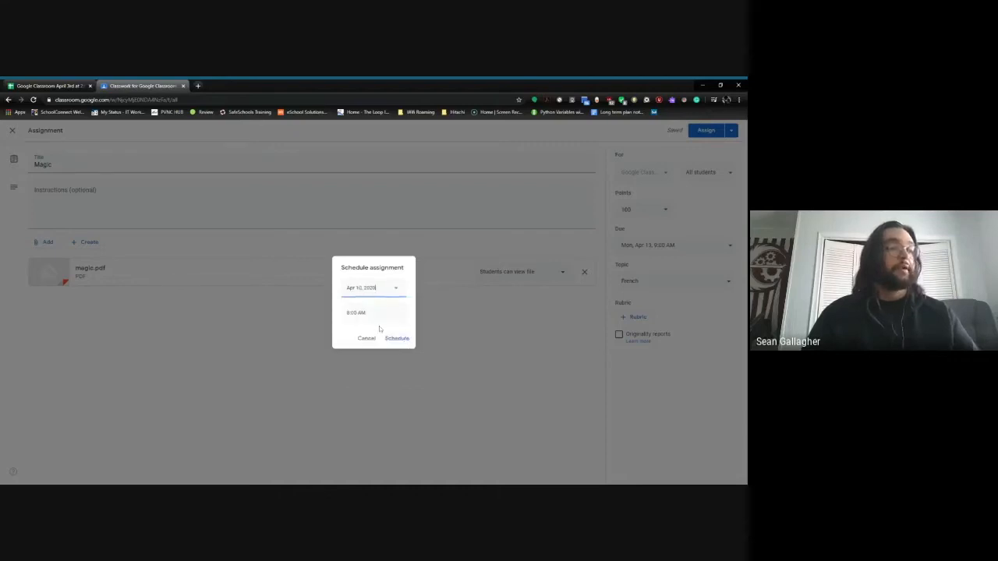
pyautogui.click(395, 340)
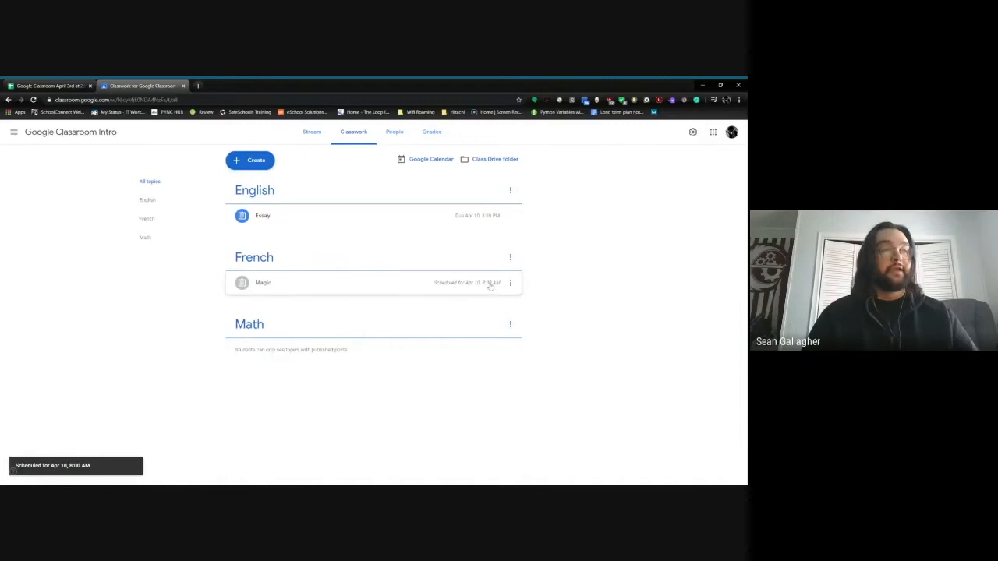
# Check the class stream, and start a quiz assignment titled "Math Quiz 1" in the classwork
pyautogui.click(309, 138)
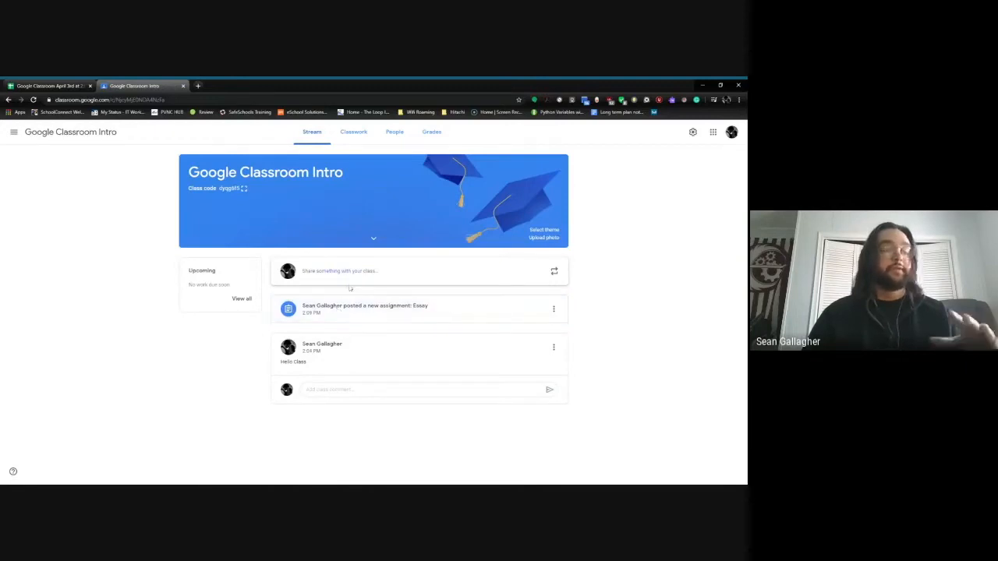
pyautogui.click(355, 140)
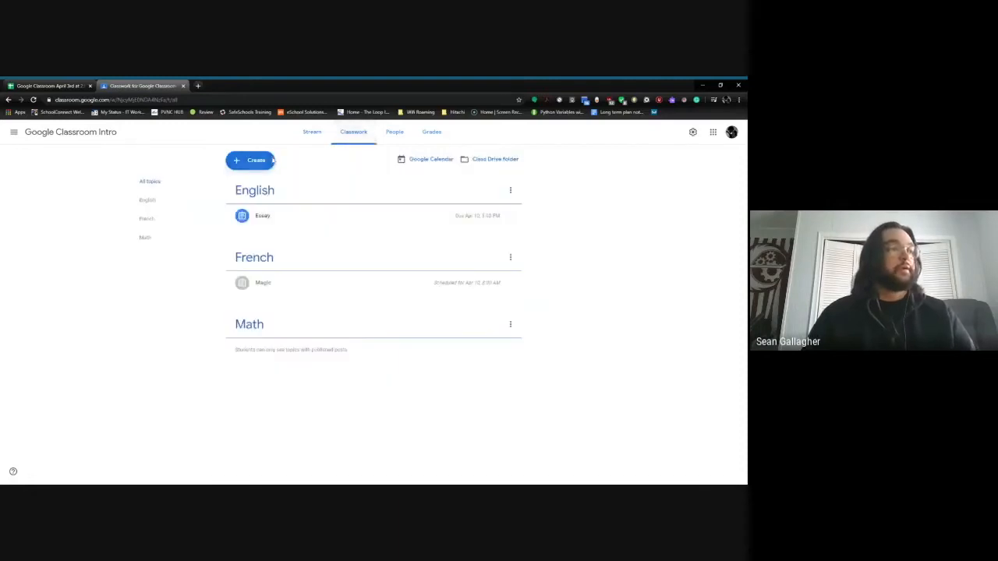
pyautogui.click(265, 161)
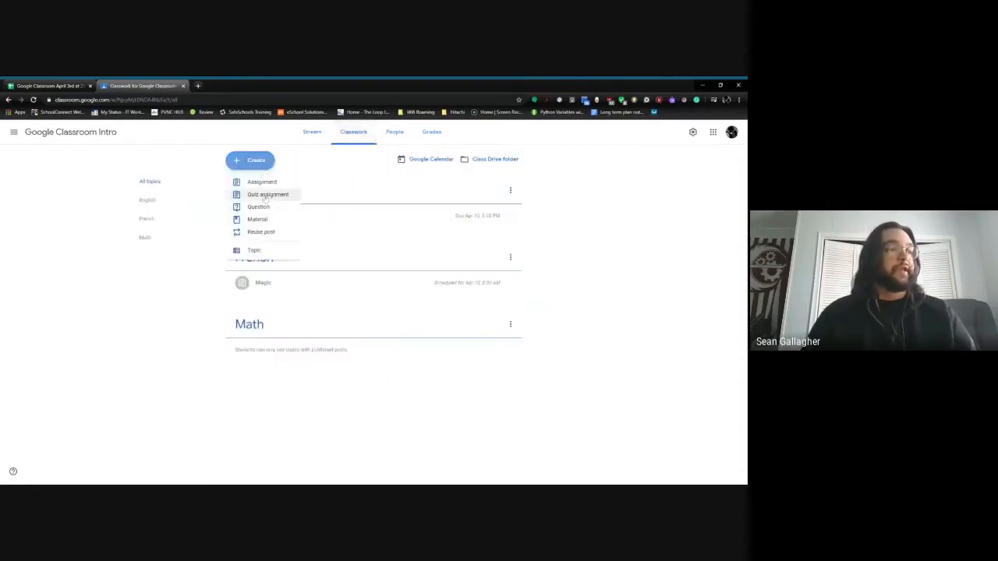
pyautogui.click(265, 195)
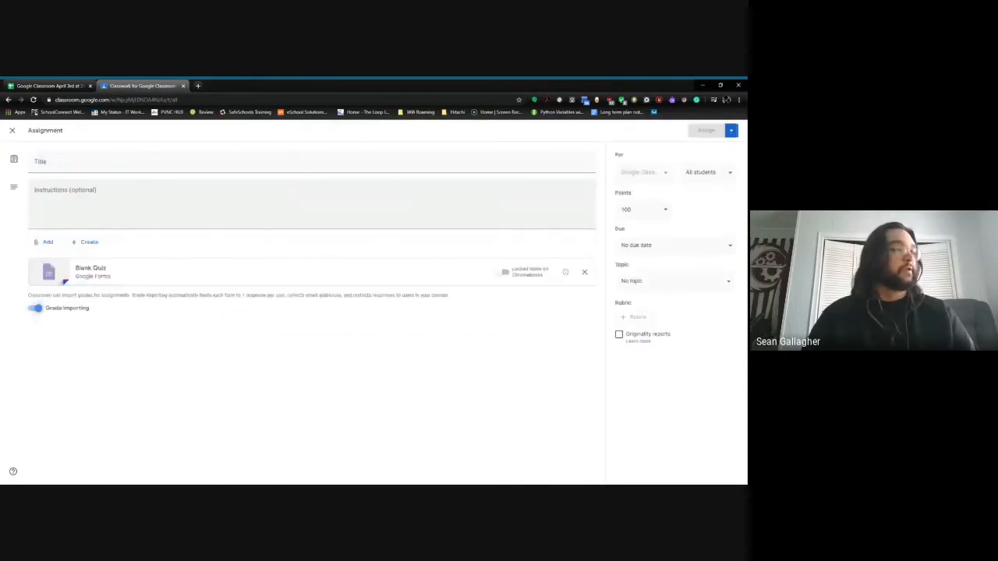
pyautogui.click(124, 169)
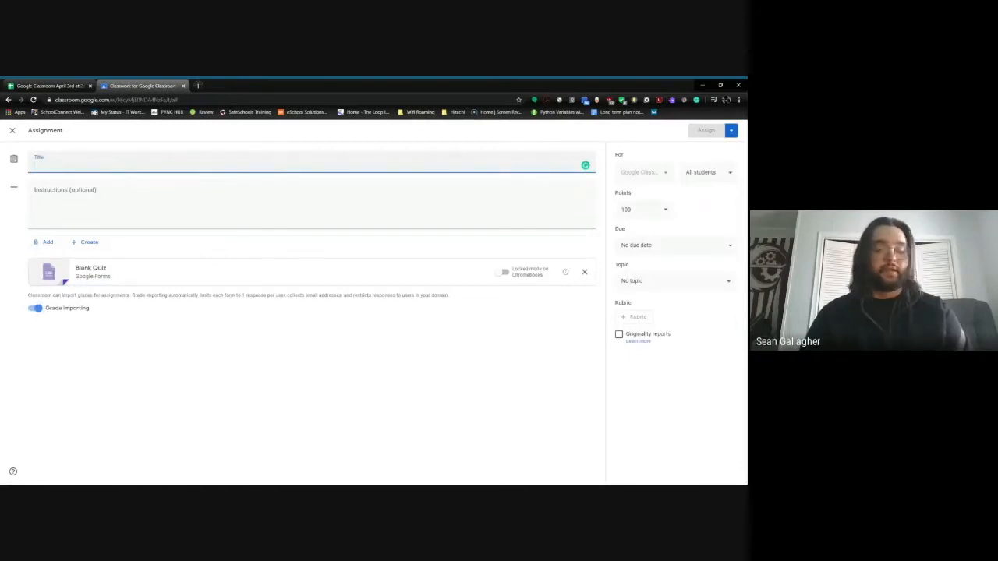
pyautogui.write('Math Quiz 1')
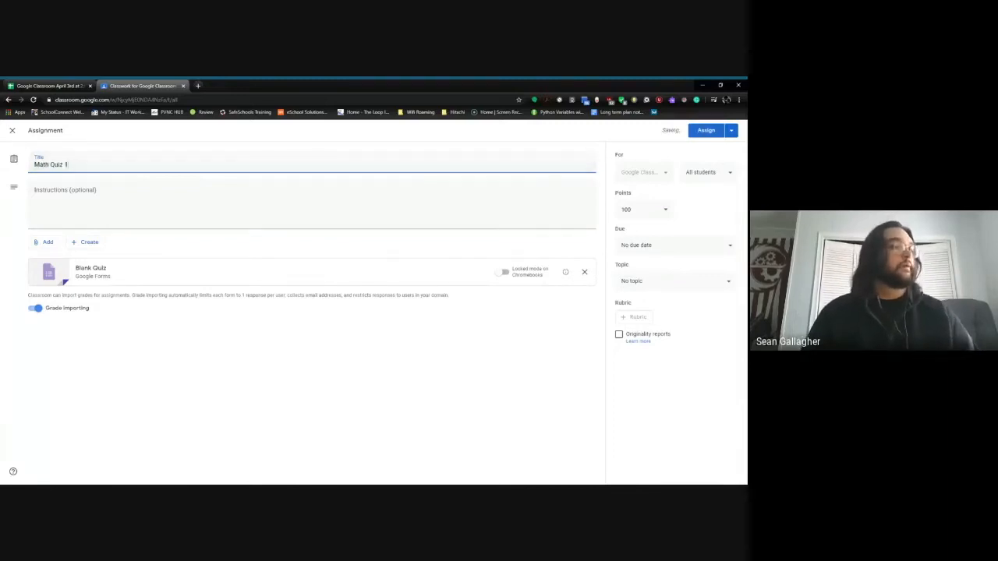
# Open the attached blank quiz in Google Forms and change both its file name and form title to "Quiz 1"
pyautogui.click(108, 271)
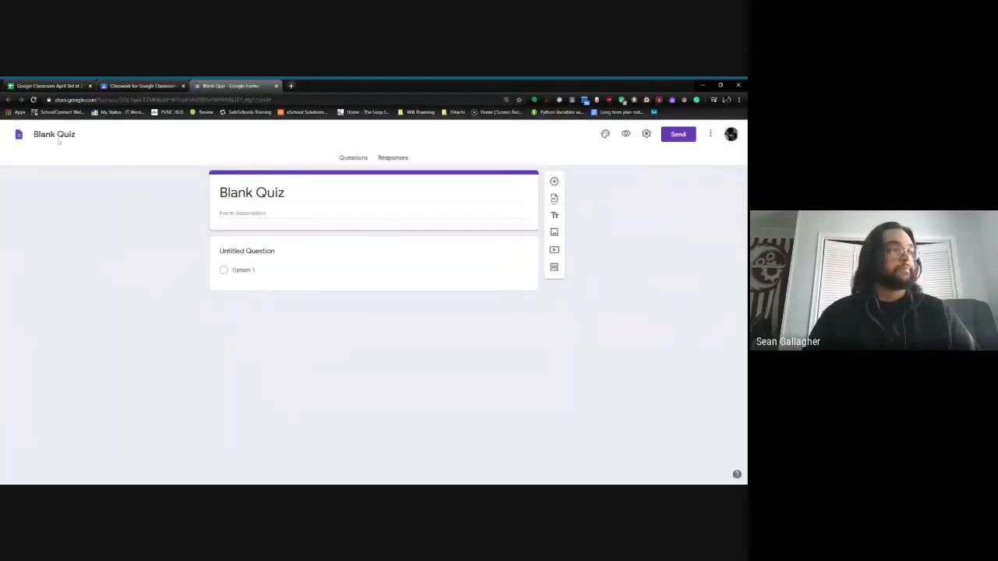
pyautogui.moveTo(76, 134); pyautogui.dragTo(33, 134)
pyautogui.write('Quiz 1')
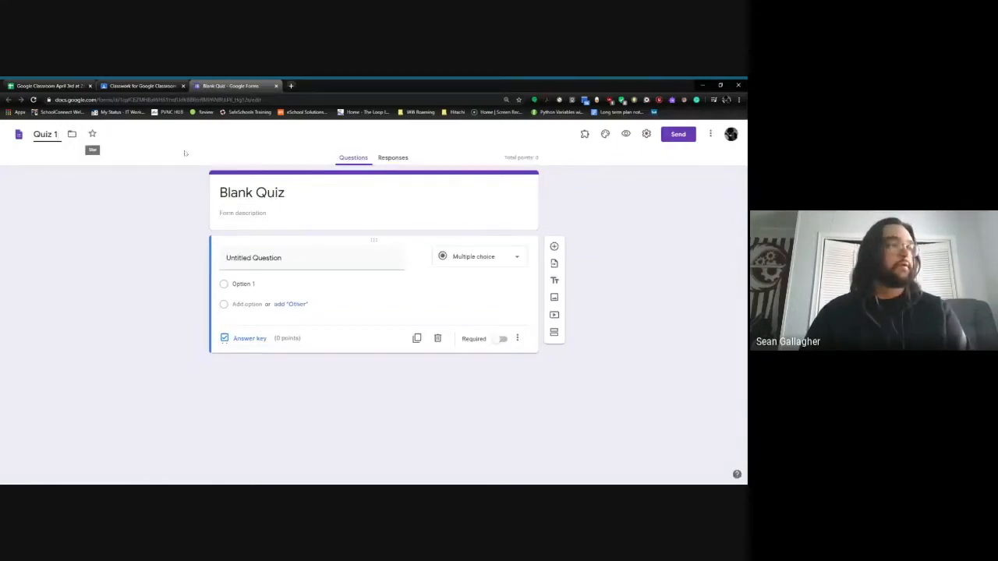
pyautogui.click(251, 193)
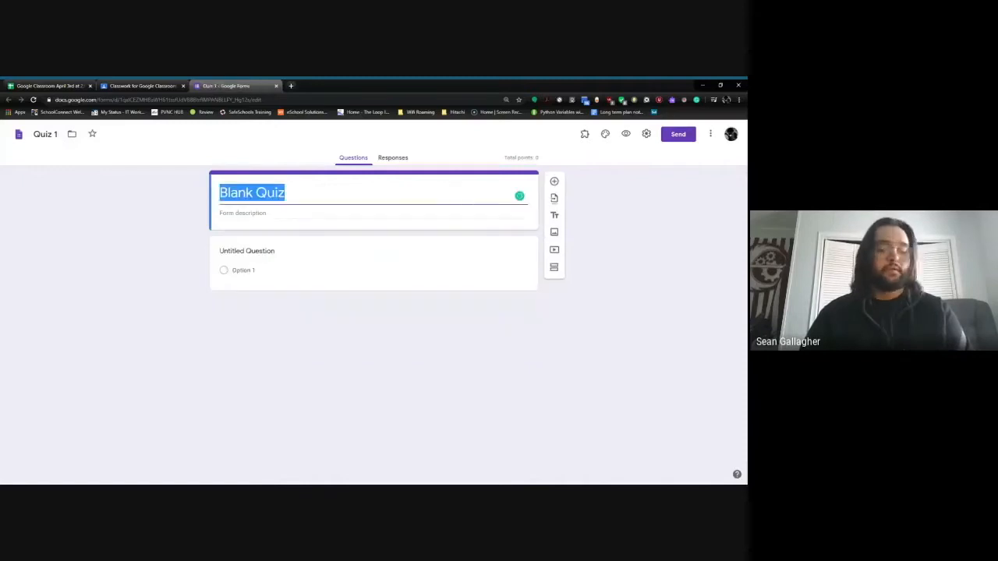
pyautogui.write('Quiz 1')
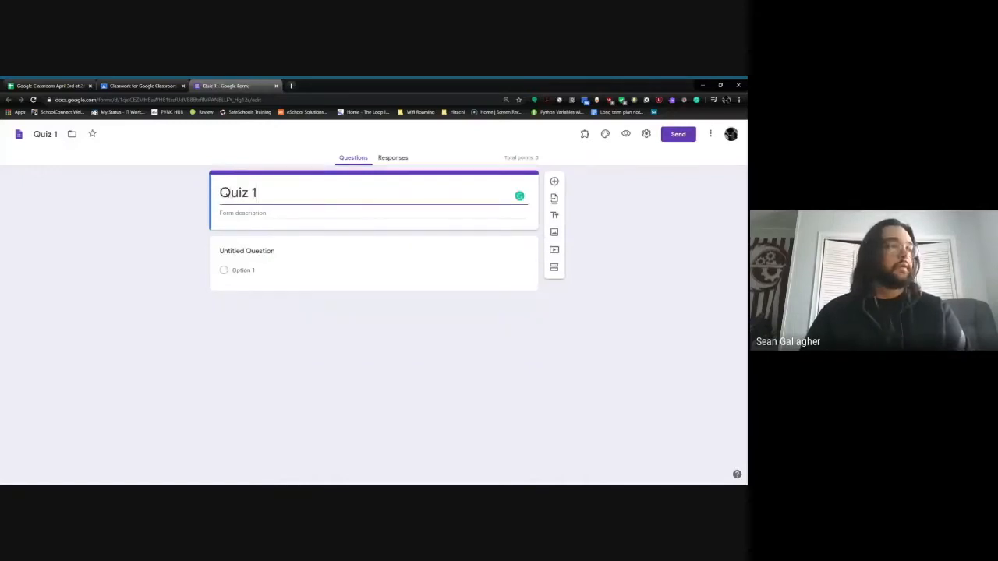
# Enter "Please complete all questions" as the quiz form's description
pyautogui.press('Tab')
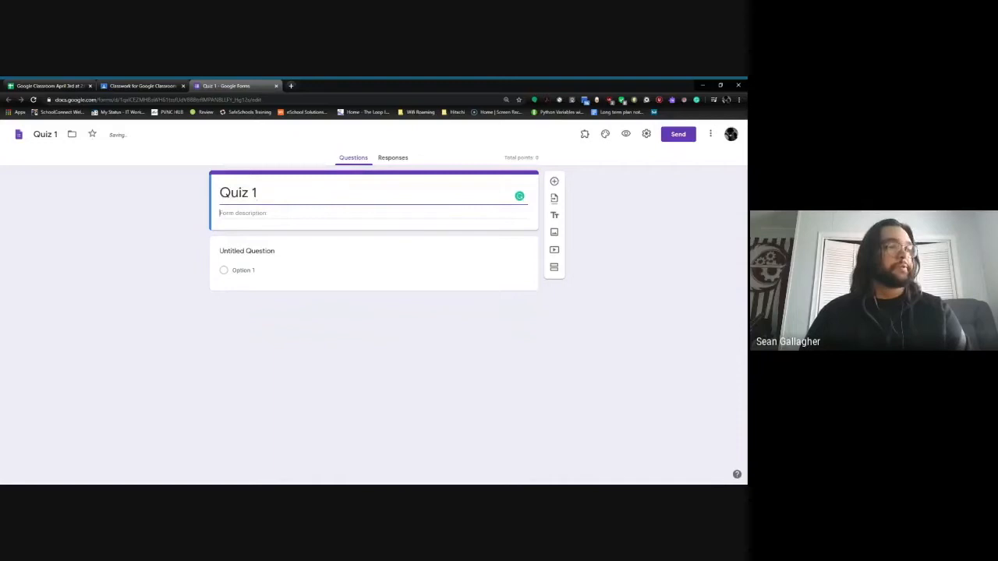
pyautogui.write('Please')
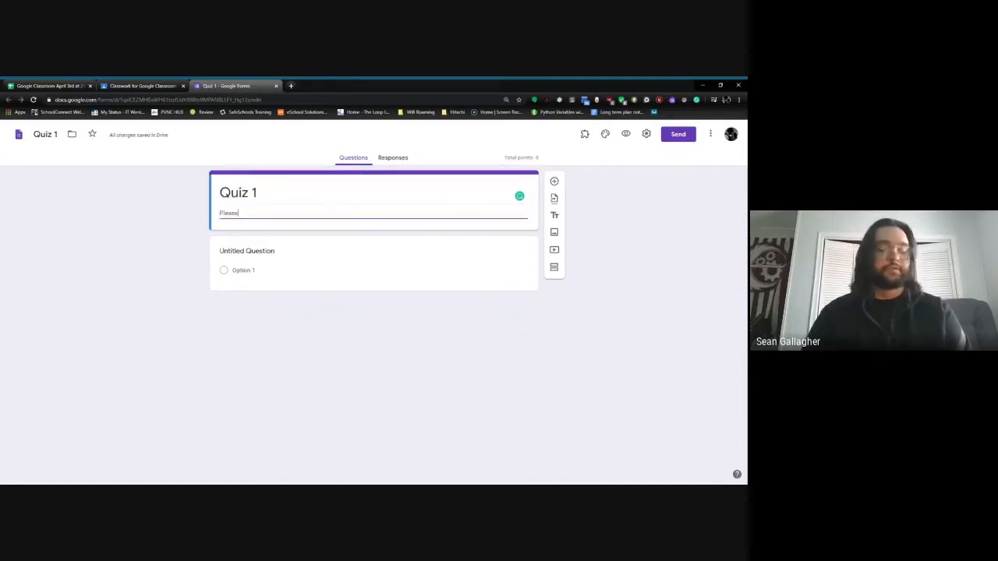
pyautogui.write(' complete all quest')
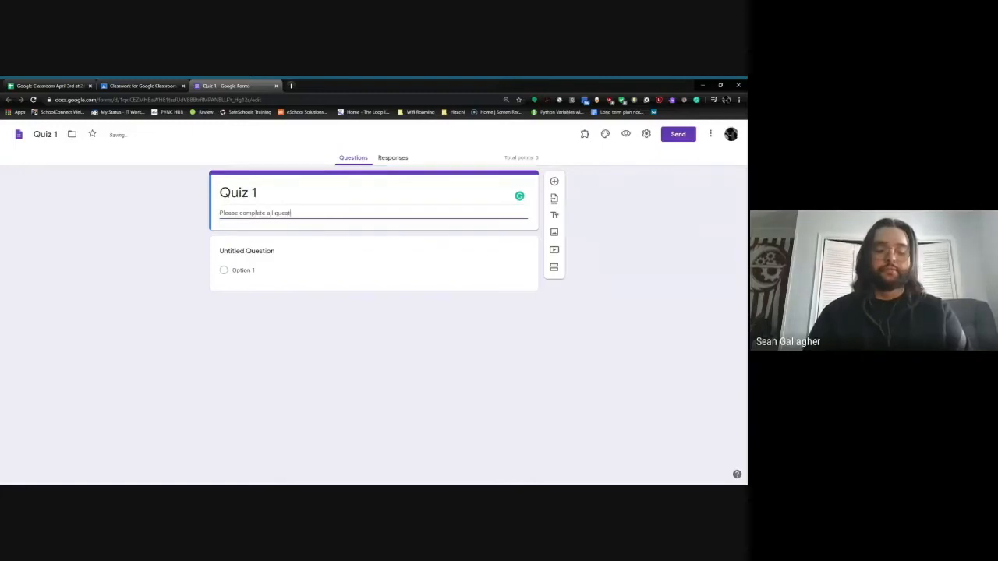
pyautogui.write('ions')
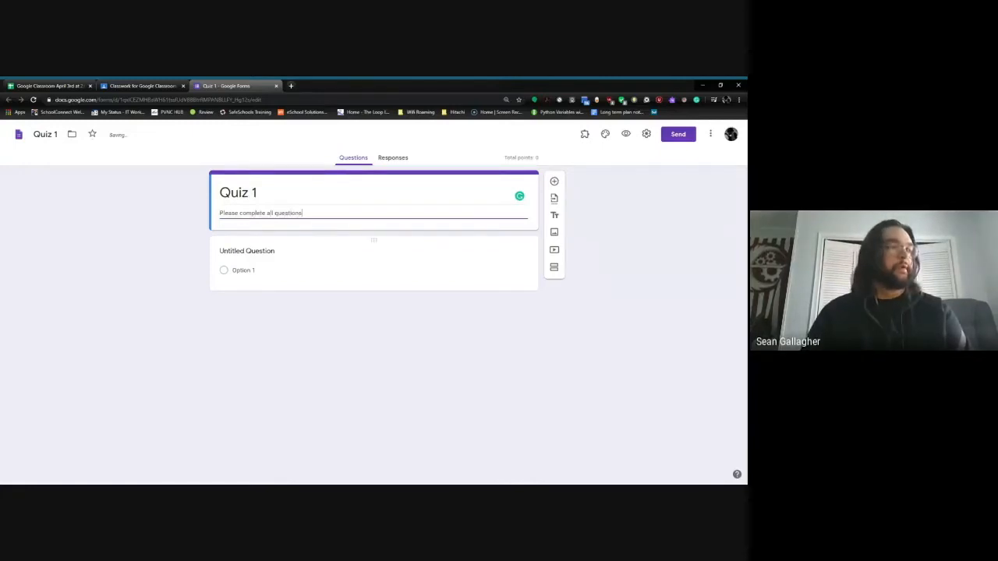
# Enter "what is 10 times 9" as the first quiz question and make it a multiple choice question
pyautogui.click(254, 251)
pyautogui.write('w')
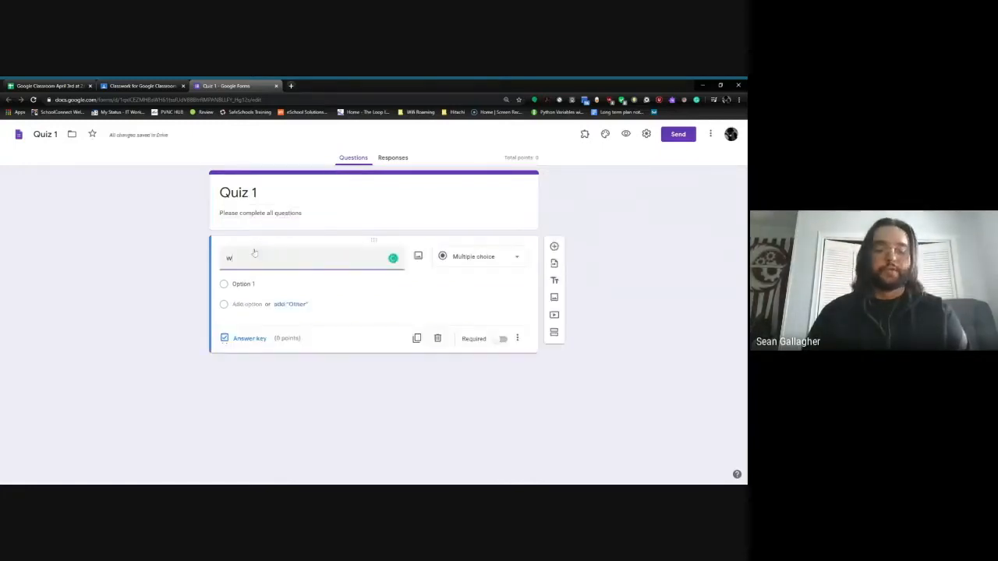
pyautogui.write('hat is ')
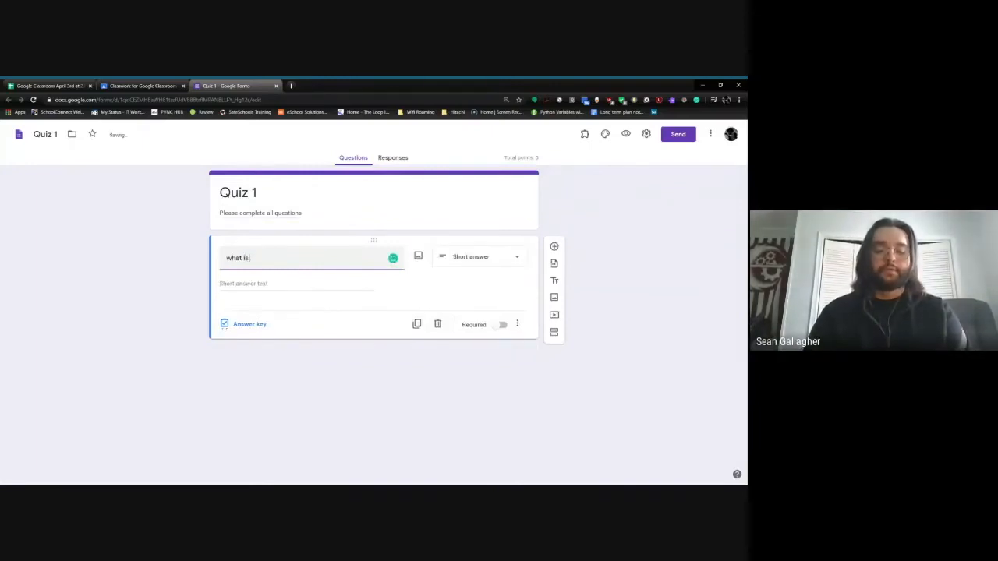
pyautogui.write('10 times 9')
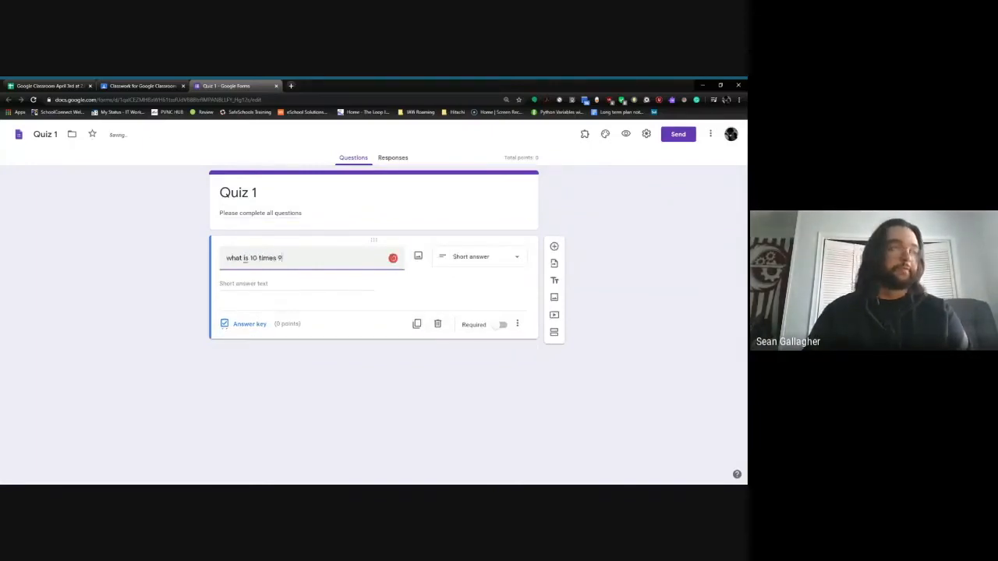
pyautogui.click(263, 285)
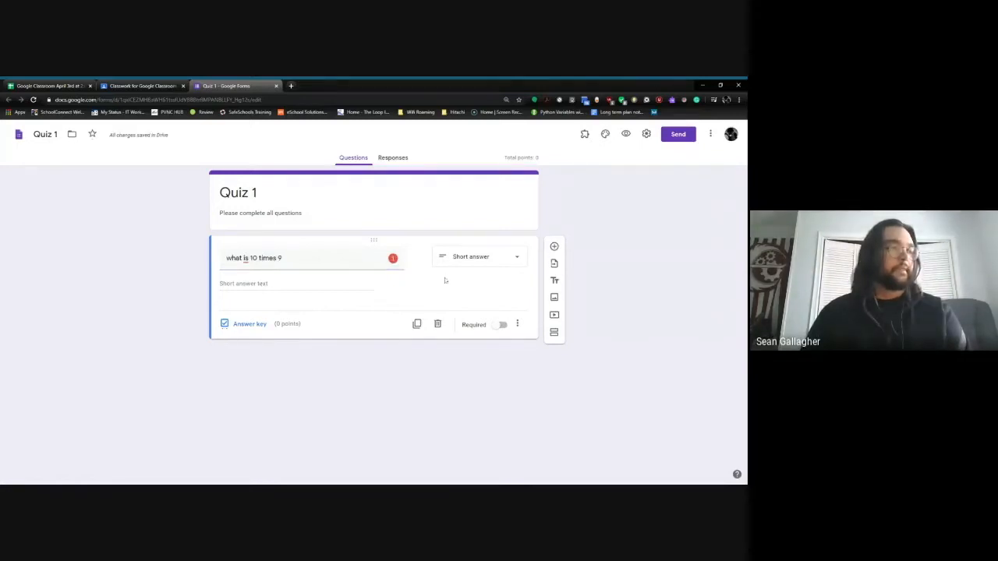
pyautogui.click(478, 262)
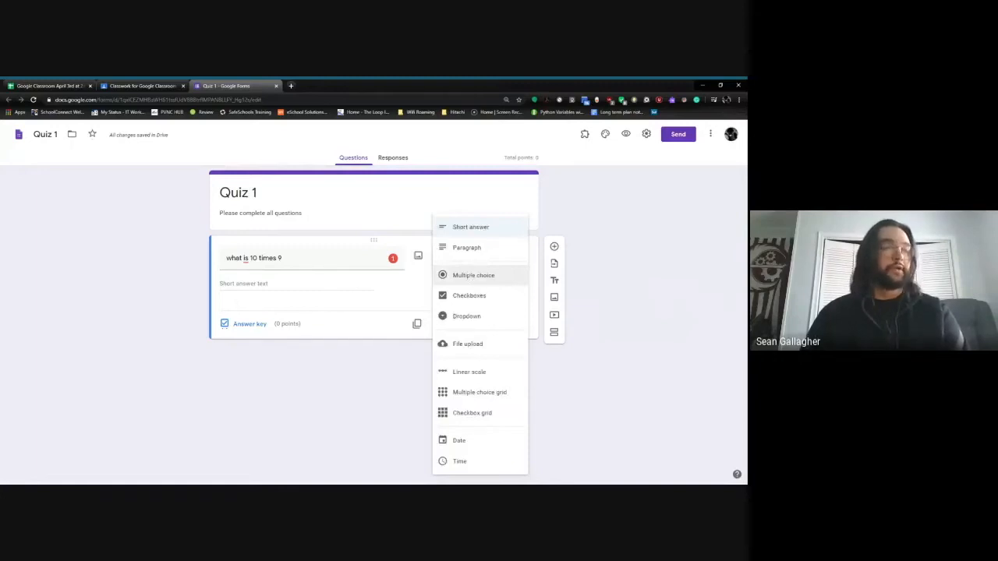
pyautogui.click(472, 277)
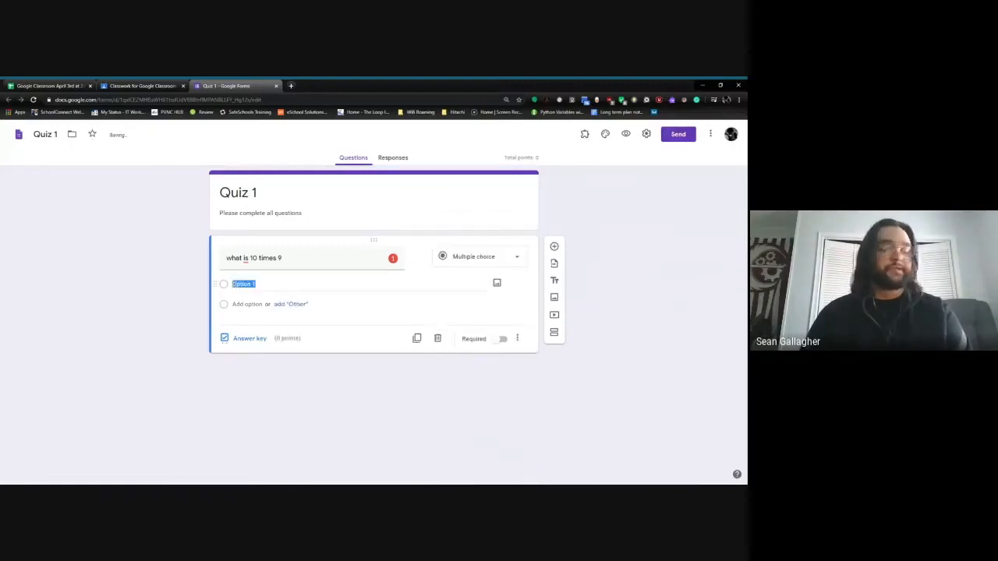
# Fill in the answer options 90, 19, 80 and 59 for the multiplication question
pyautogui.write('90')
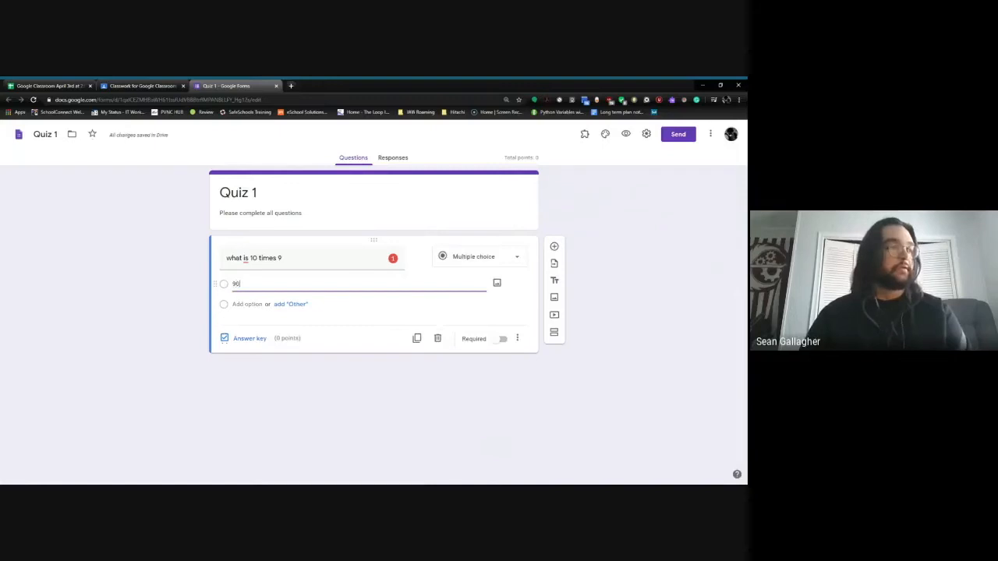
pyautogui.press('Return')
pyautogui.write('19')
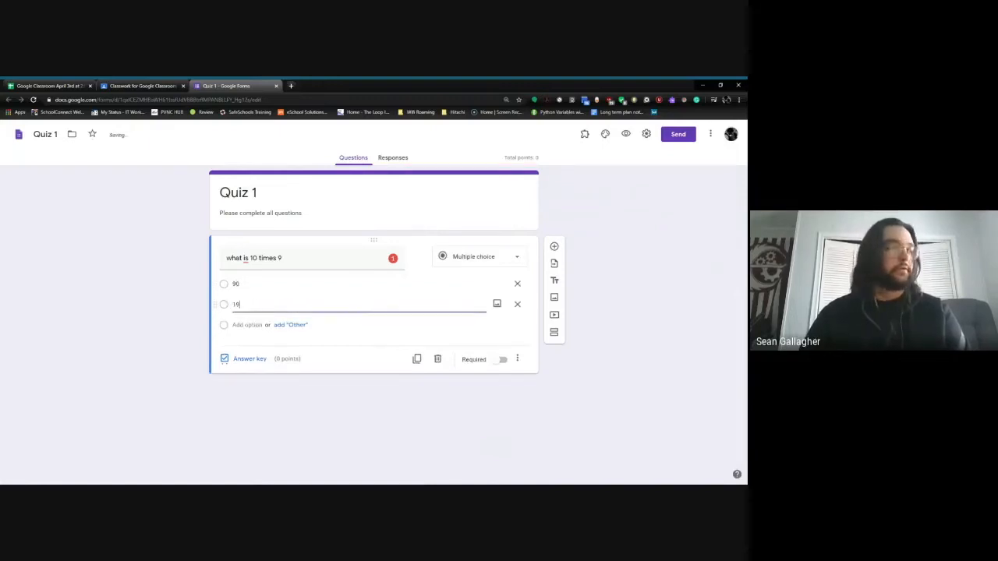
pyautogui.press('Return')
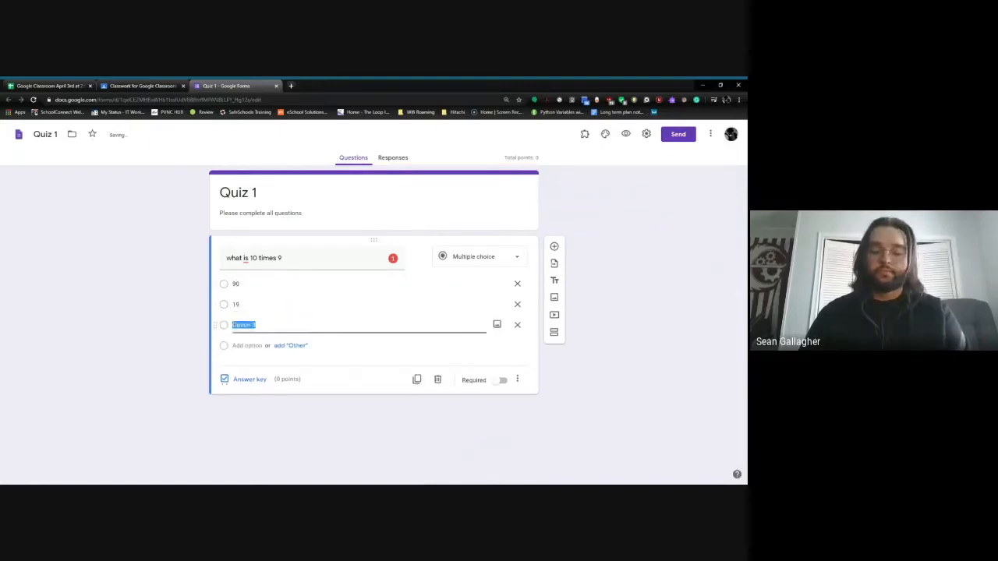
pyautogui.write('80')
pyautogui.press('Return')
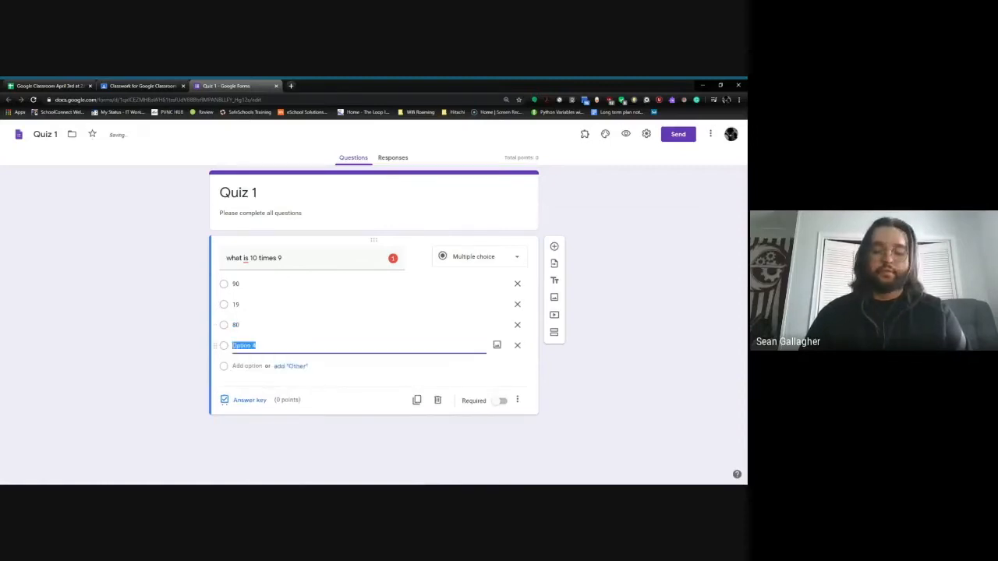
pyautogui.write('9')
pyautogui.click(248, 382)
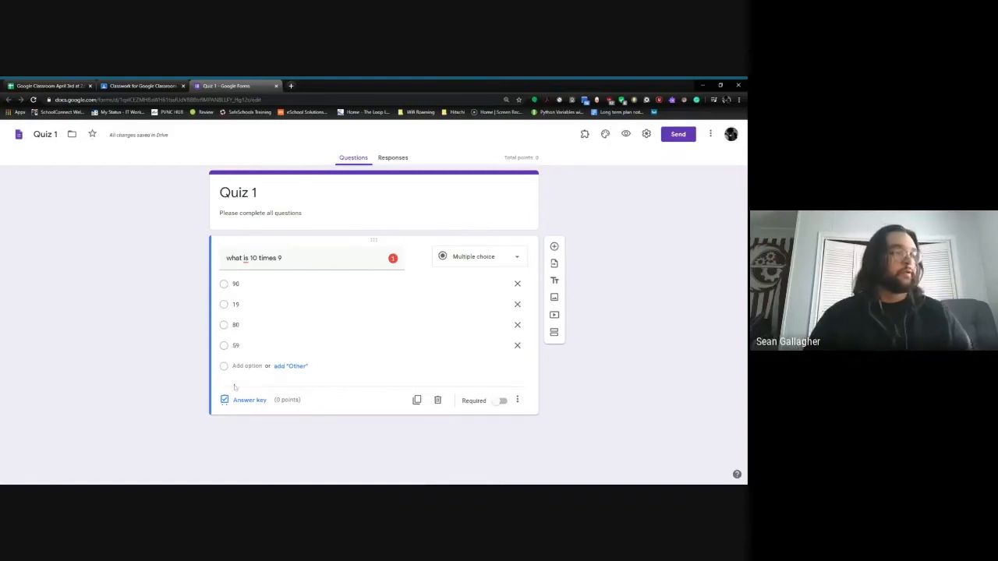
# Mark 90 as the correct answer worth 1 point, and make the question required
pyautogui.click(248, 401)
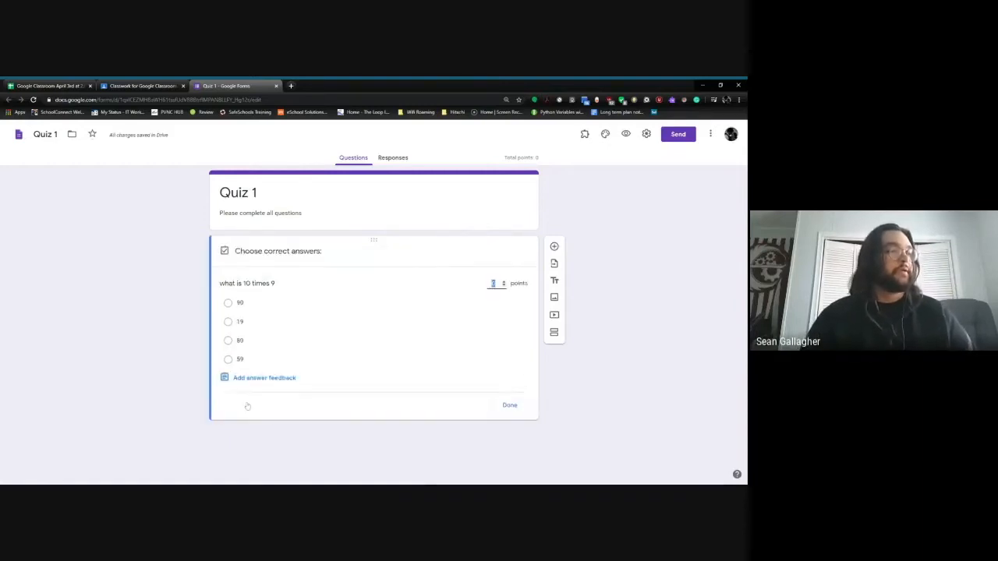
pyautogui.click(228, 303)
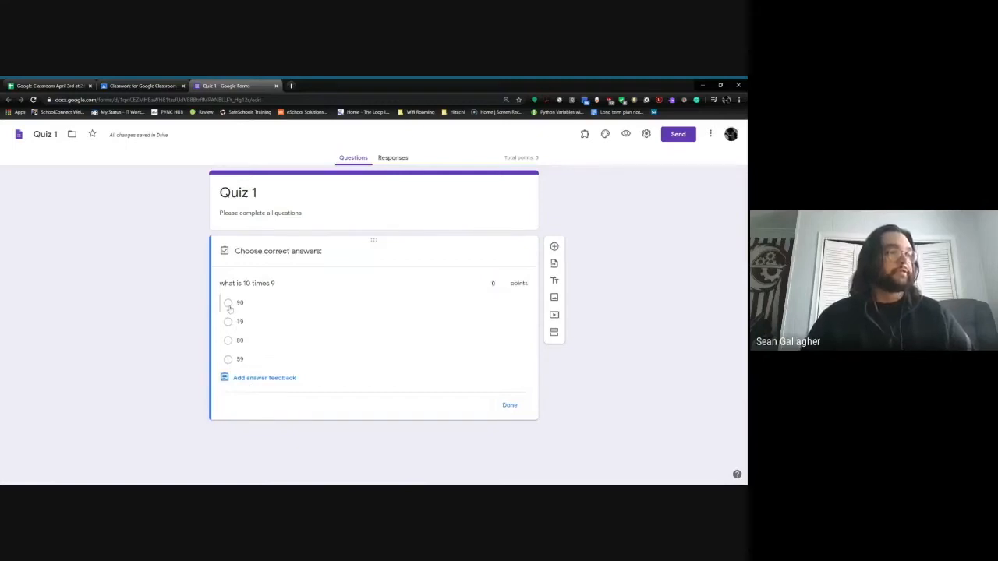
pyautogui.click(504, 282)
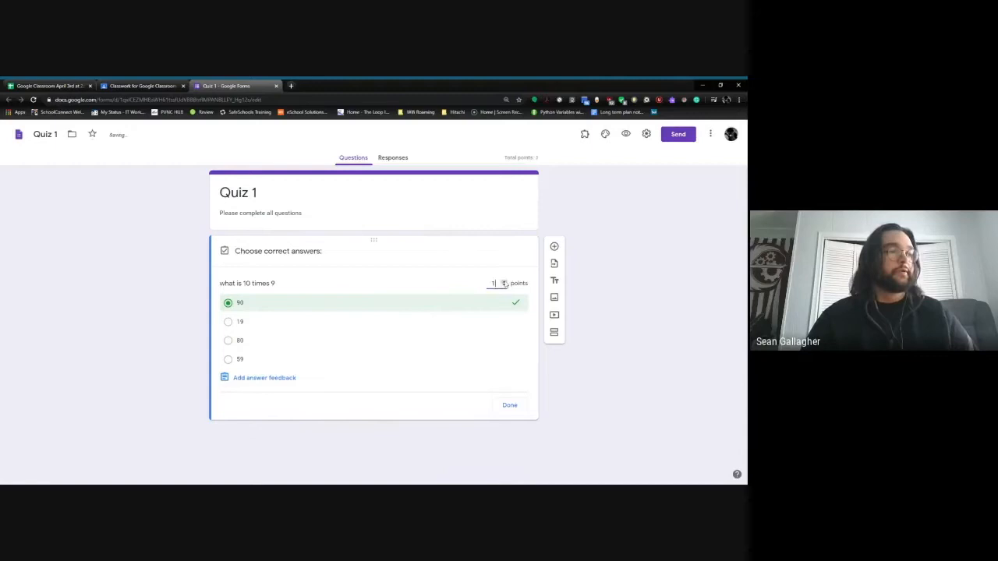
pyautogui.click(507, 404)
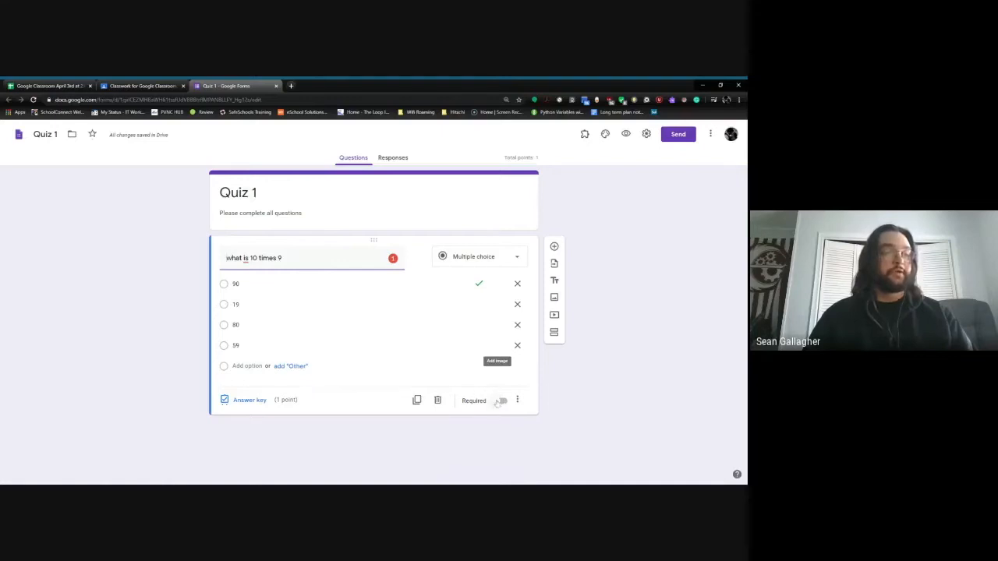
pyautogui.click(500, 401)
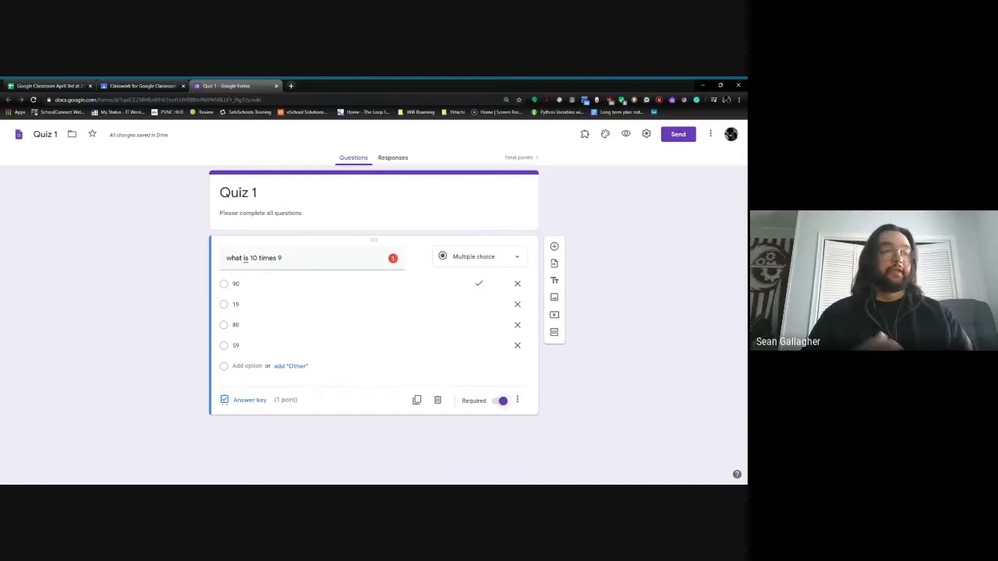
# Add a second question reading "What is multiplication" with the short answer type
pyautogui.click(554, 247)
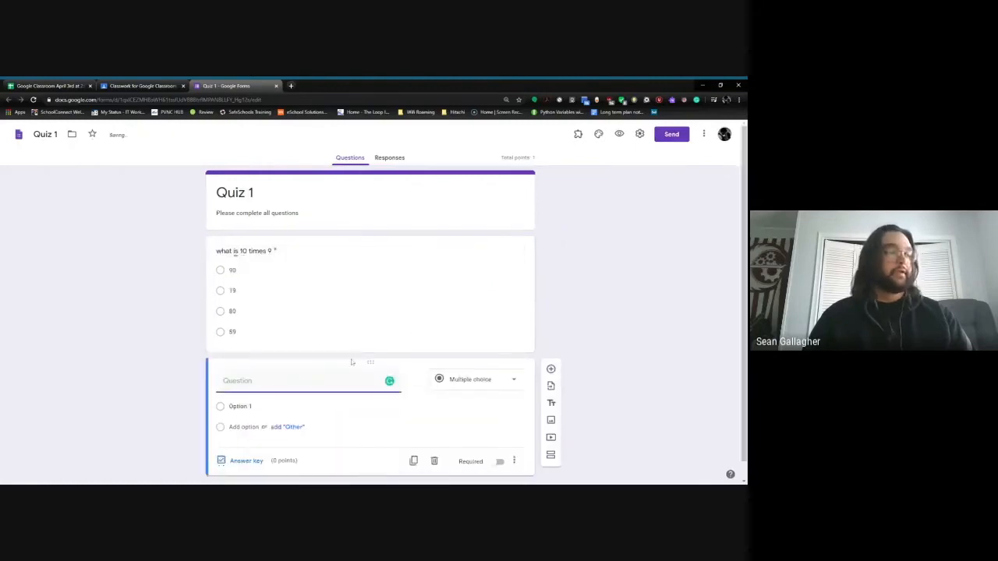
pyautogui.write('What i')
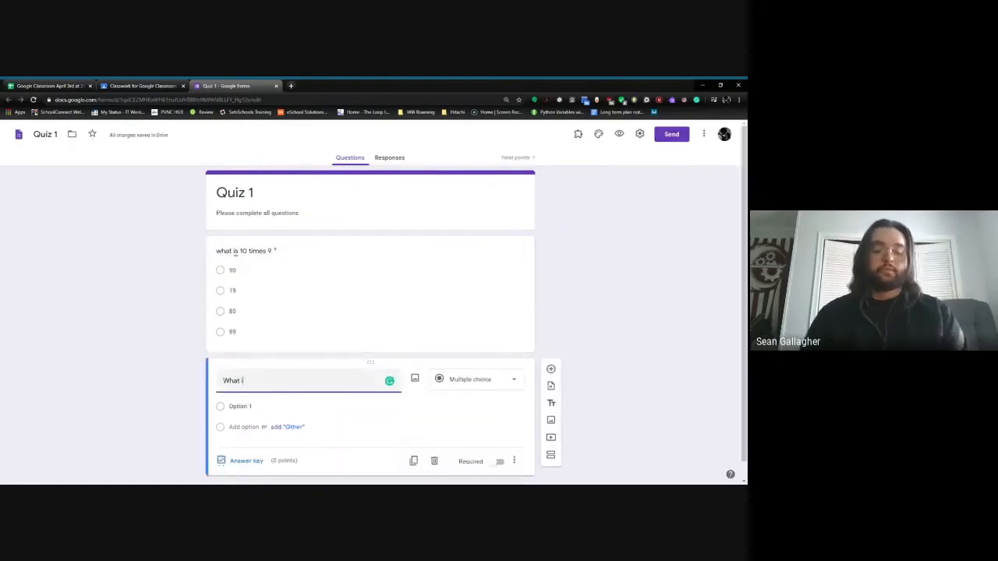
pyautogui.write('s multiplication')
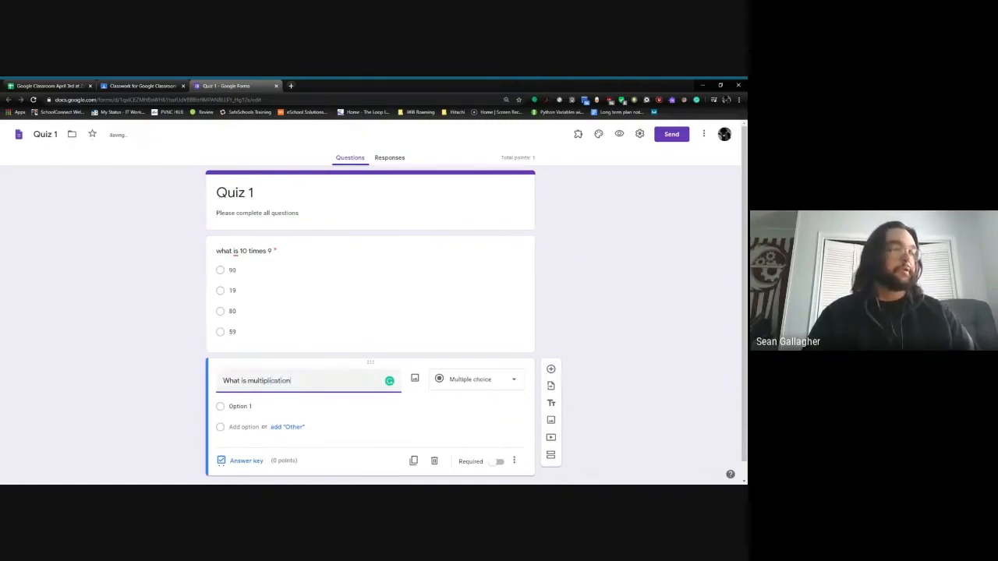
pyautogui.click(456, 381)
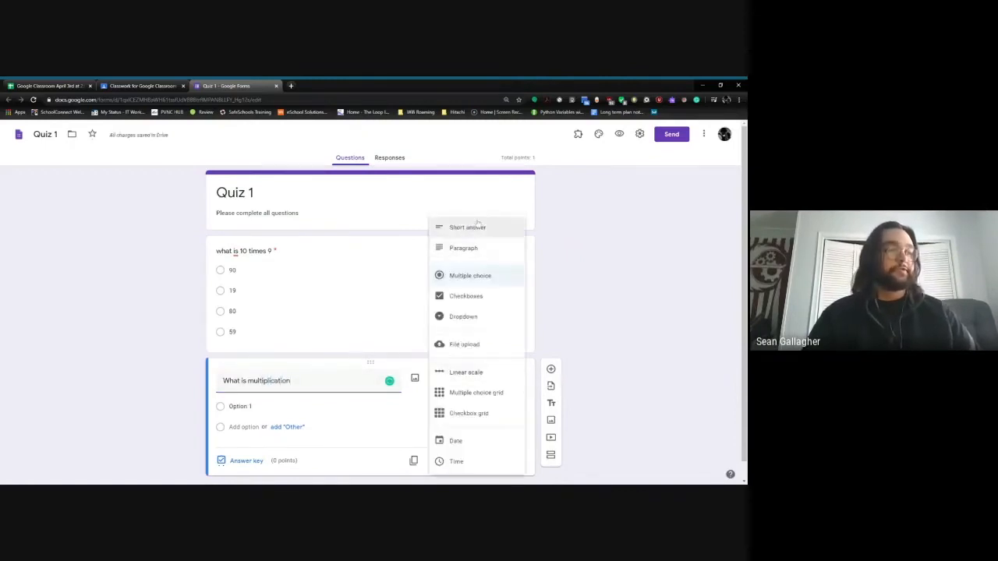
pyautogui.click(477, 226)
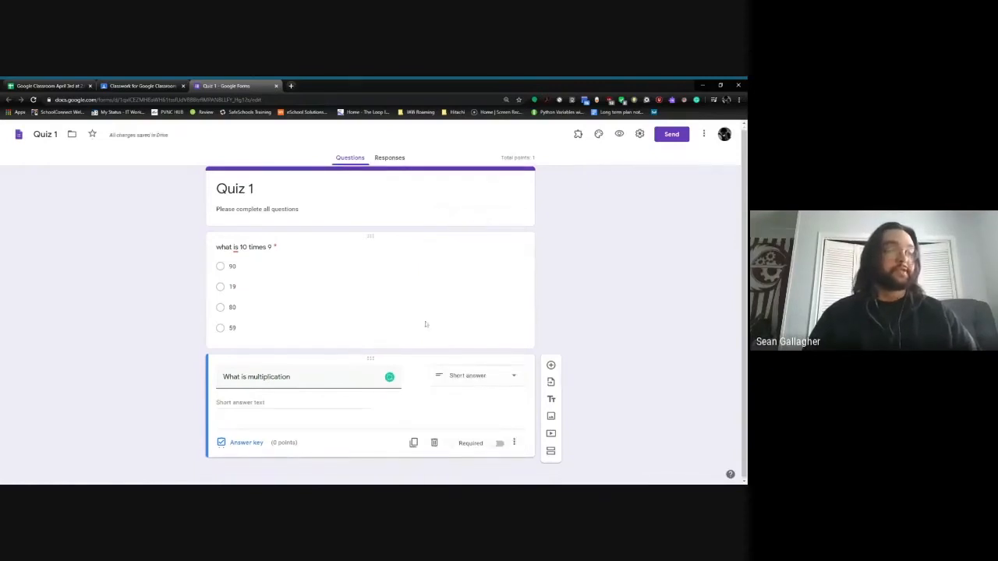
# In the second question's answer key, add two correct answer entries with their placeholder text and set its value to 2 points
pyautogui.click(246, 442)
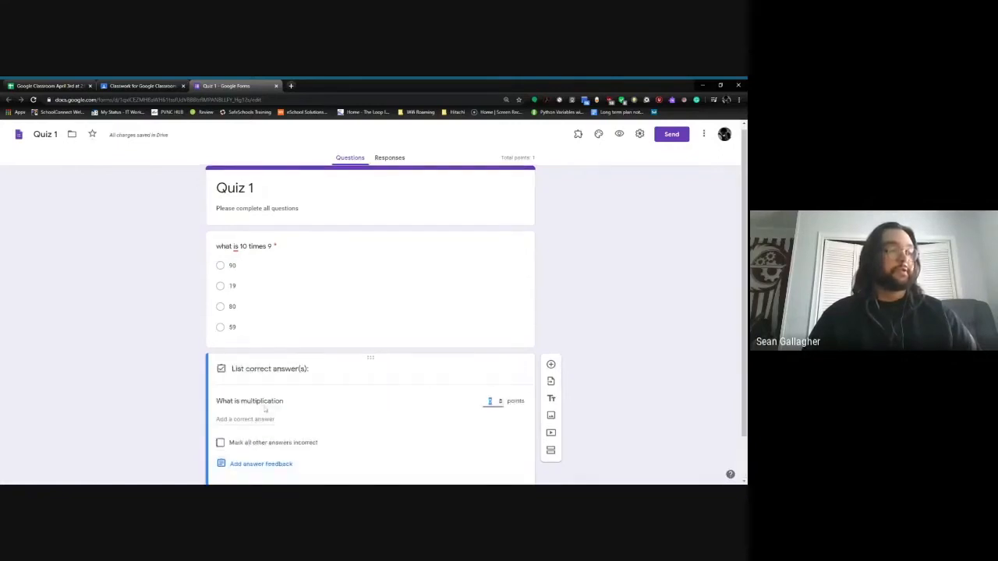
pyautogui.click(245, 370)
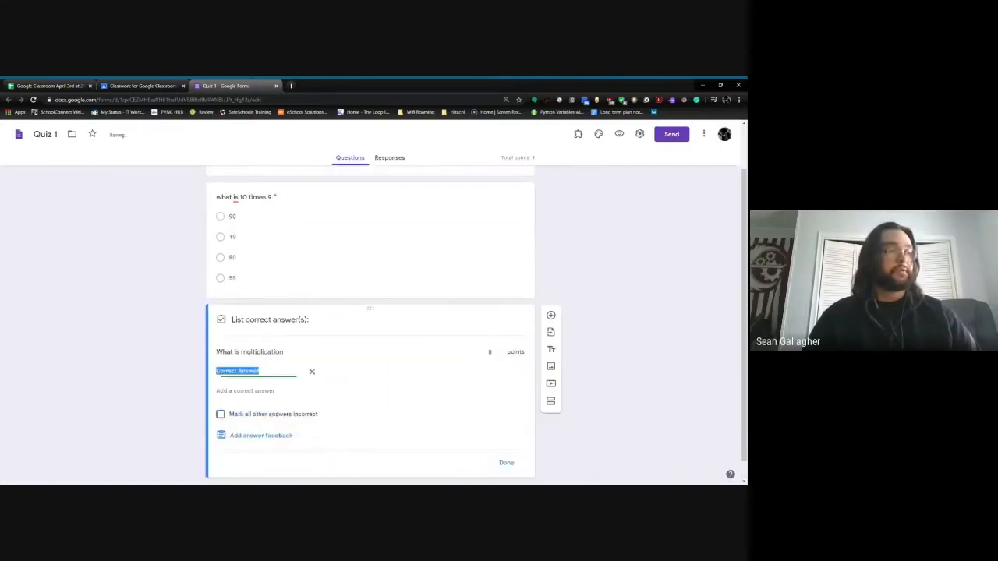
pyautogui.click(244, 391)
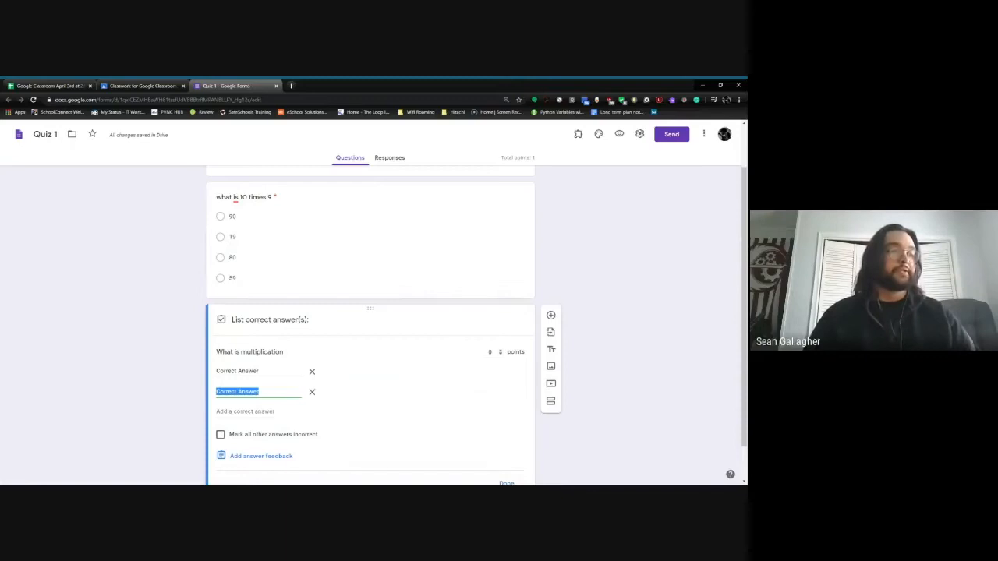
pyautogui.click(501, 349)
pyautogui.click(502, 349)
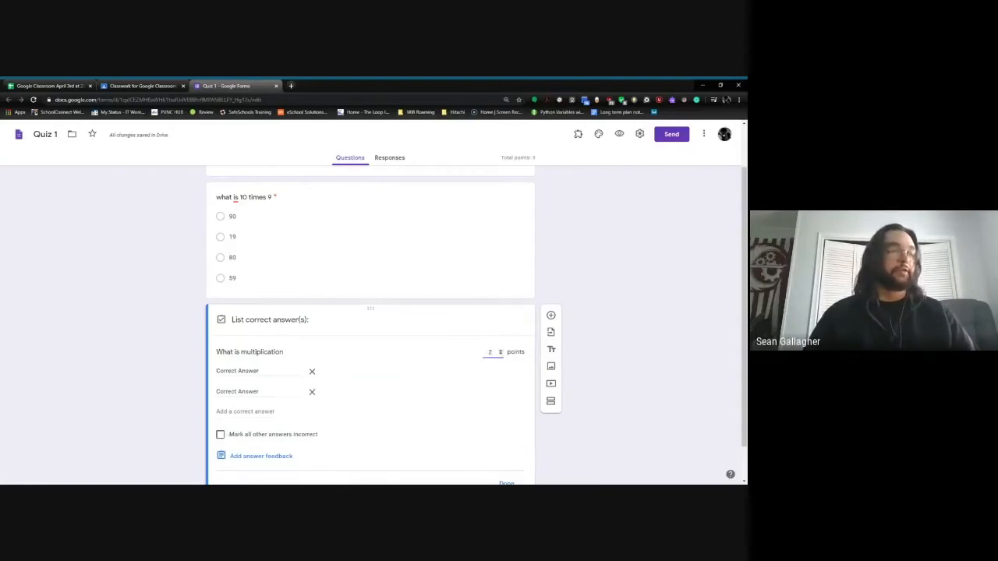
# Mark all other answers incorrect in the second question's answer key, and make the question required
pyautogui.click(230, 434)
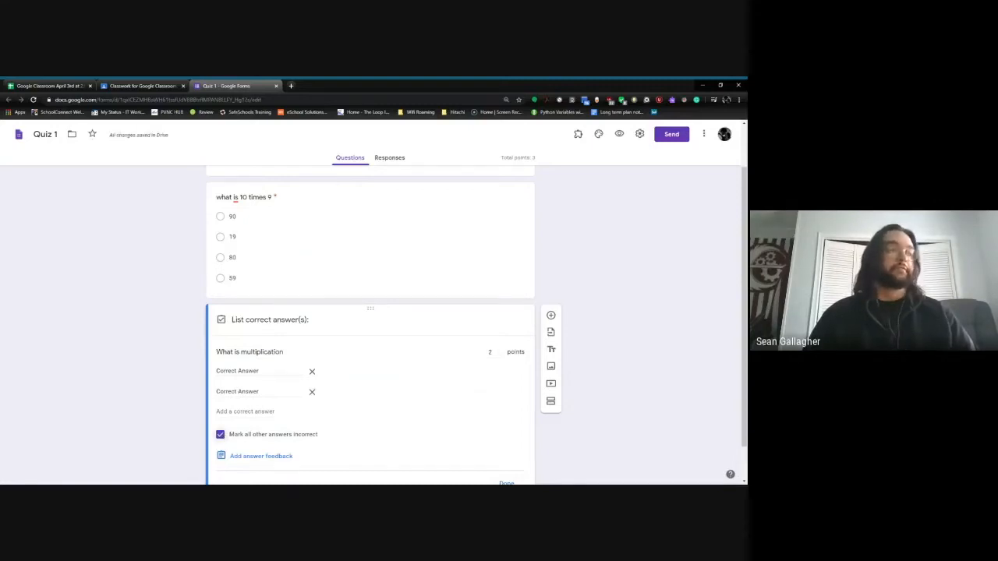
pyautogui.scroll(-1, 371, 328)
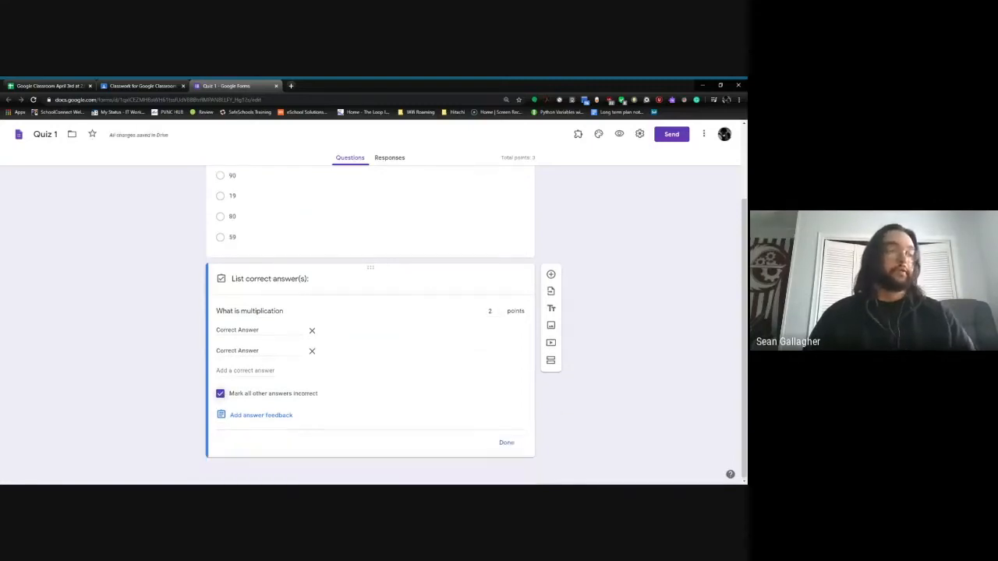
pyautogui.click(507, 443)
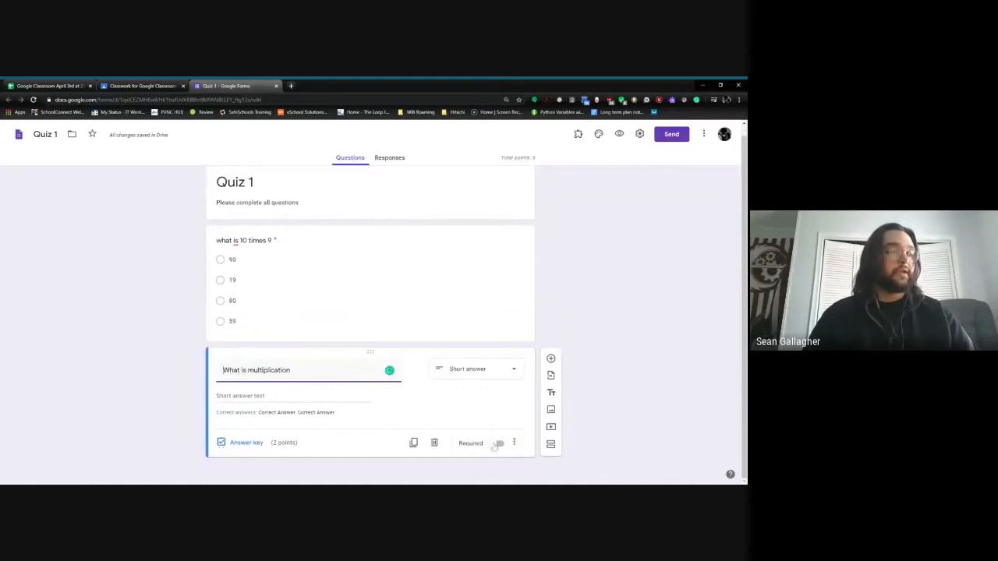
pyautogui.click(496, 445)
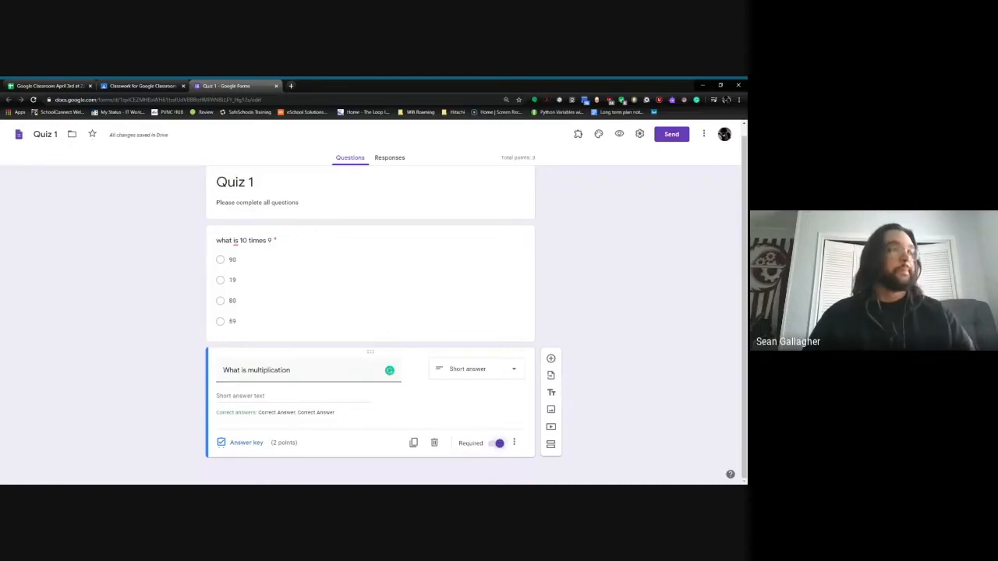
# Close the quiz form and enable originality reports for the "Math Quiz 1" assignment in Google Classroom
pyautogui.click(277, 86)
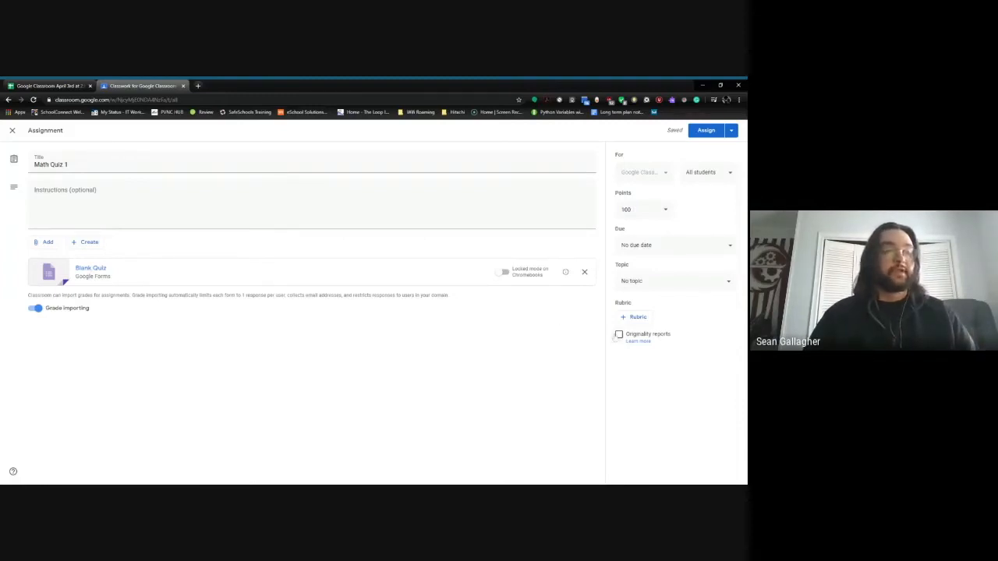
pyautogui.click(619, 334)
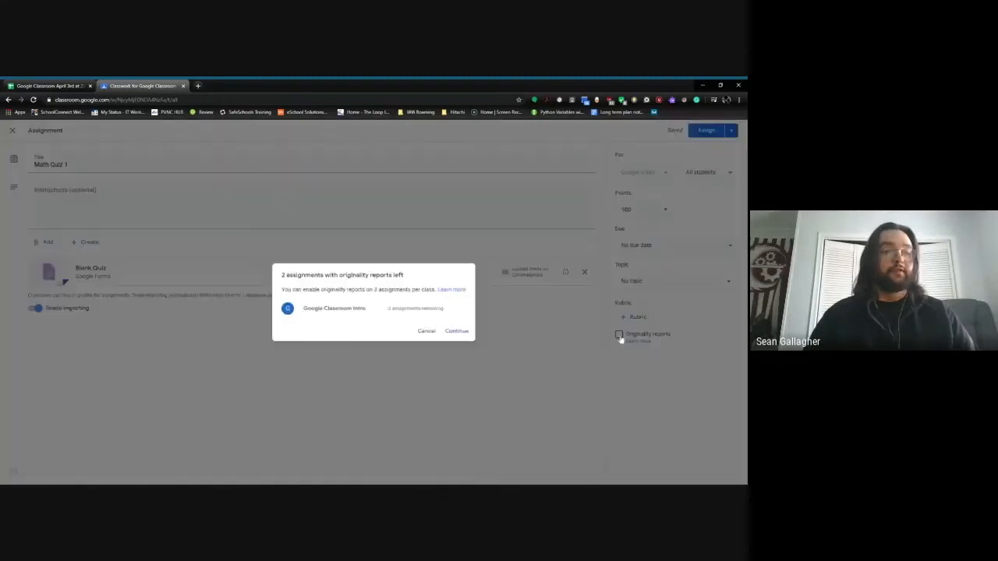
pyautogui.click(456, 332)
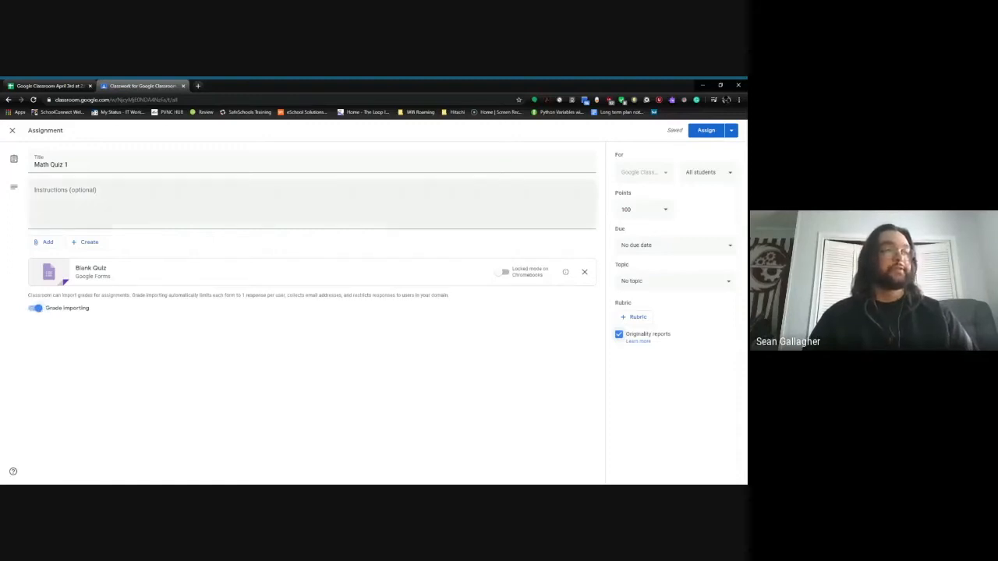
# Set "Math Quiz 1" to 3 points, file it under the Math topic, and assign it to the class
pyautogui.click(631, 209)
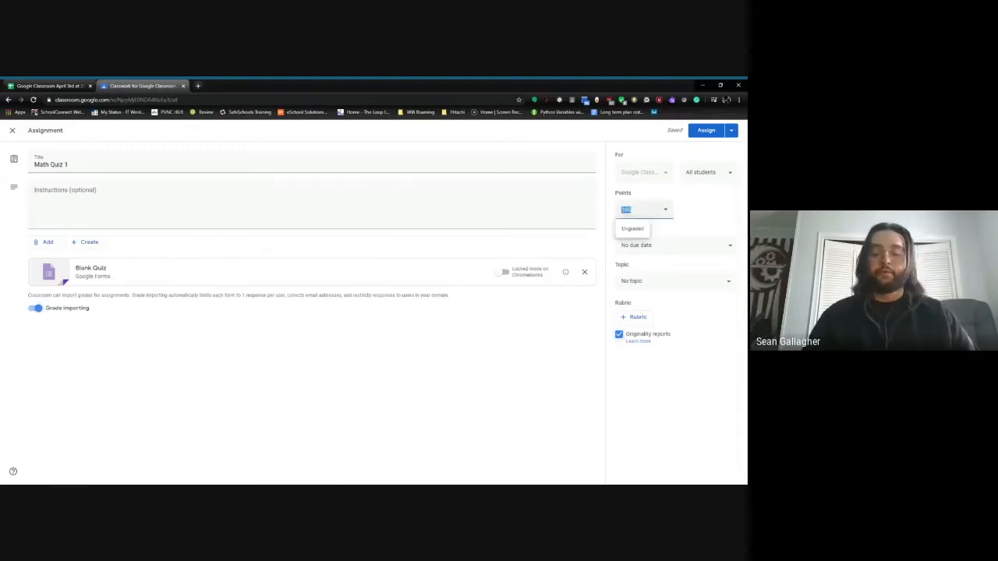
pyautogui.write('5')
pyautogui.click(718, 219)
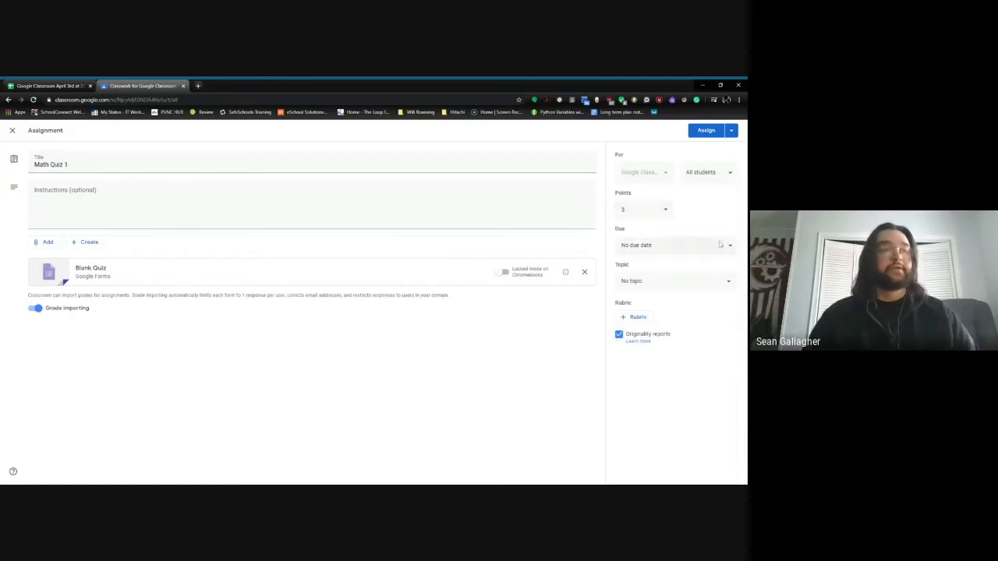
pyautogui.click(721, 279)
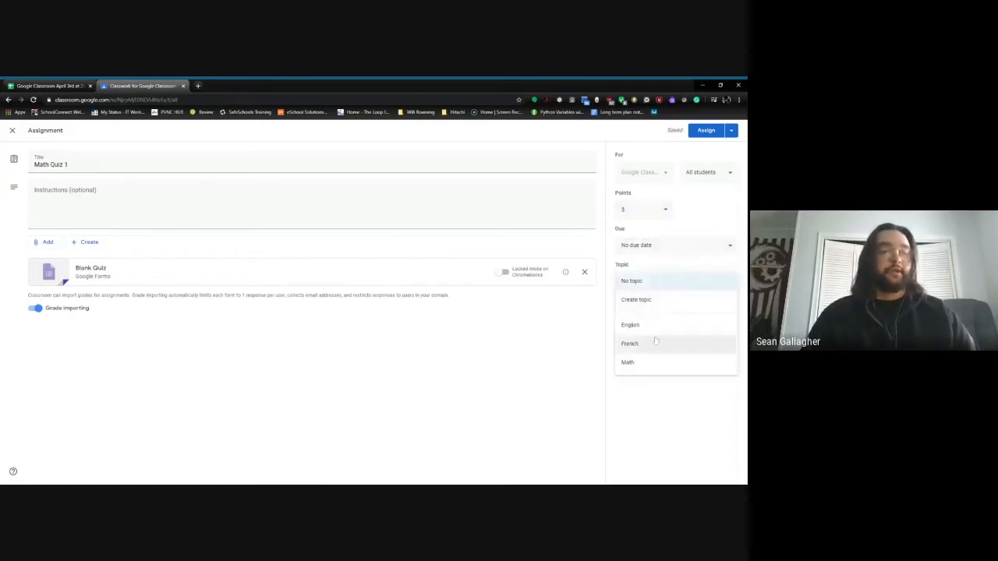
pyautogui.click(652, 361)
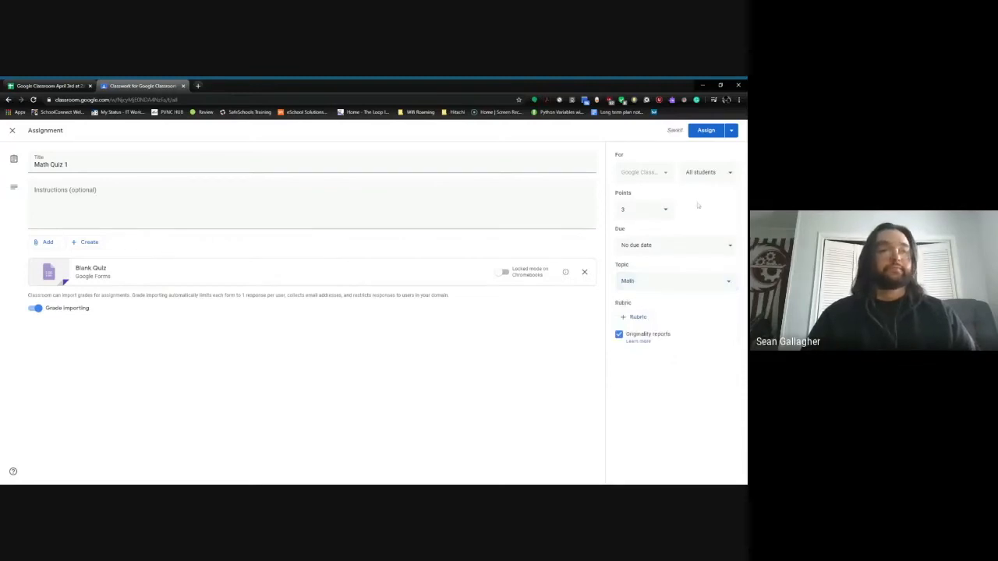
pyautogui.click(704, 131)
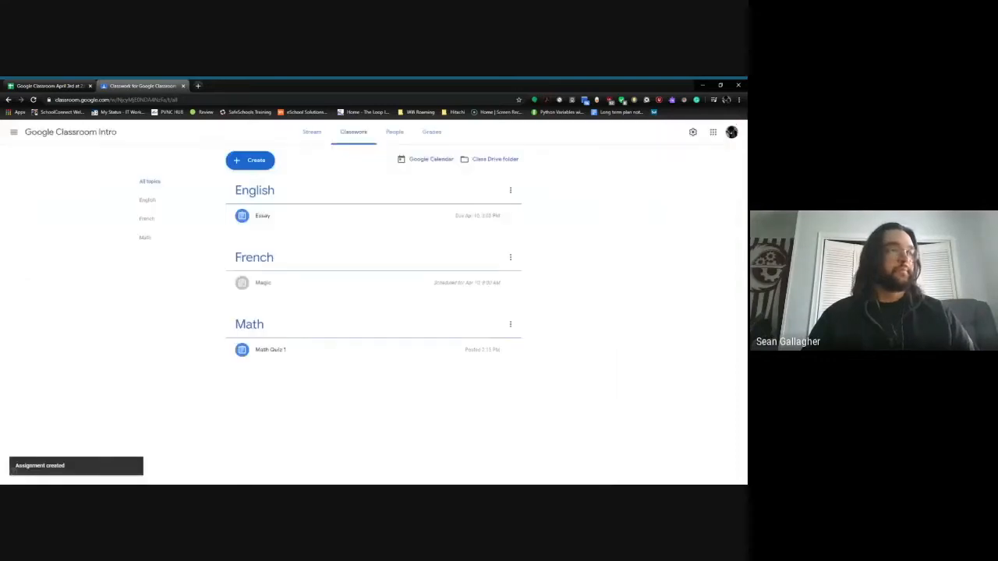
# Review the class stream and classwork list, and view the class's Google Calendar for the week of April 6, 2020
pyautogui.click(312, 133)
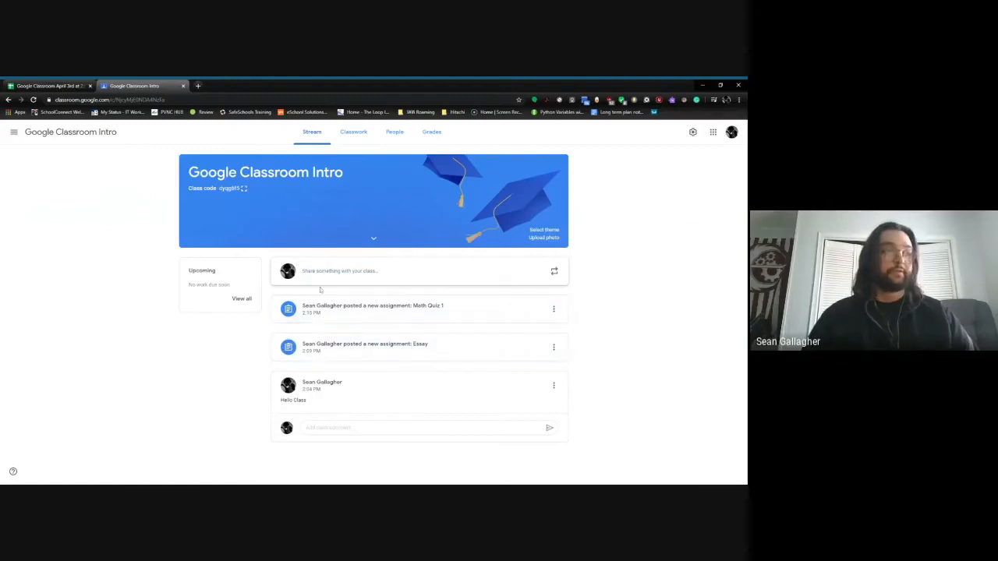
pyautogui.click(354, 132)
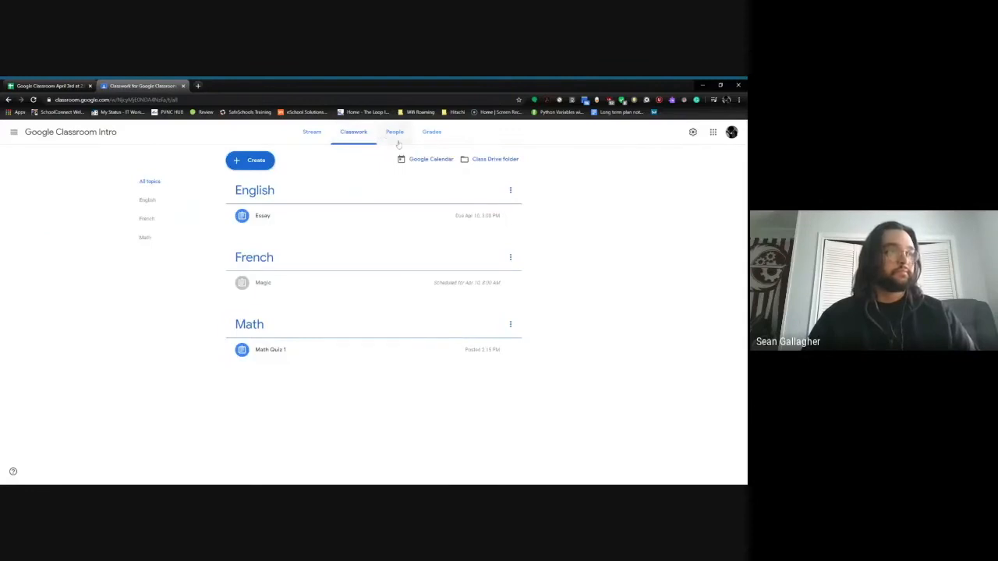
pyautogui.click(421, 160)
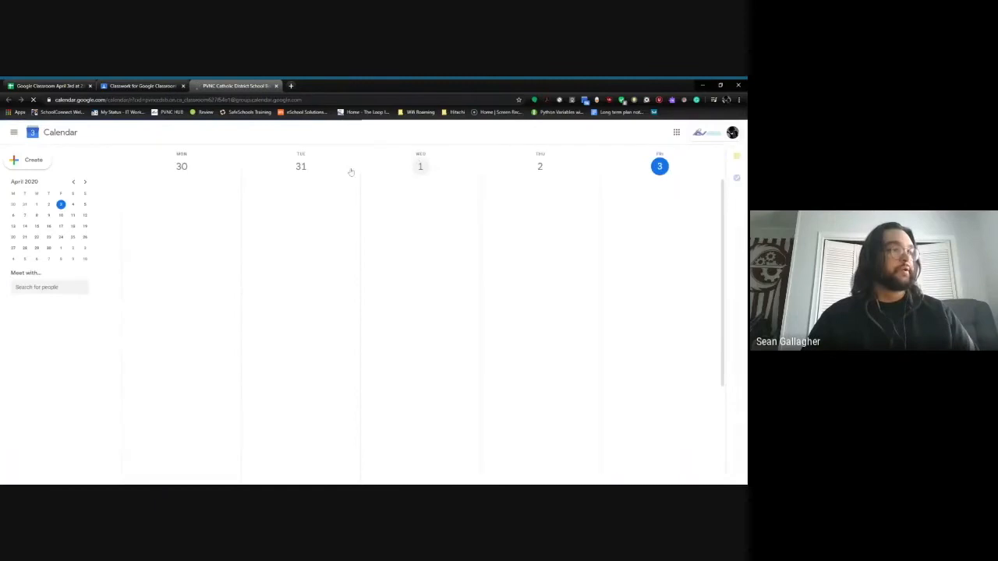
pyautogui.click(25, 217)
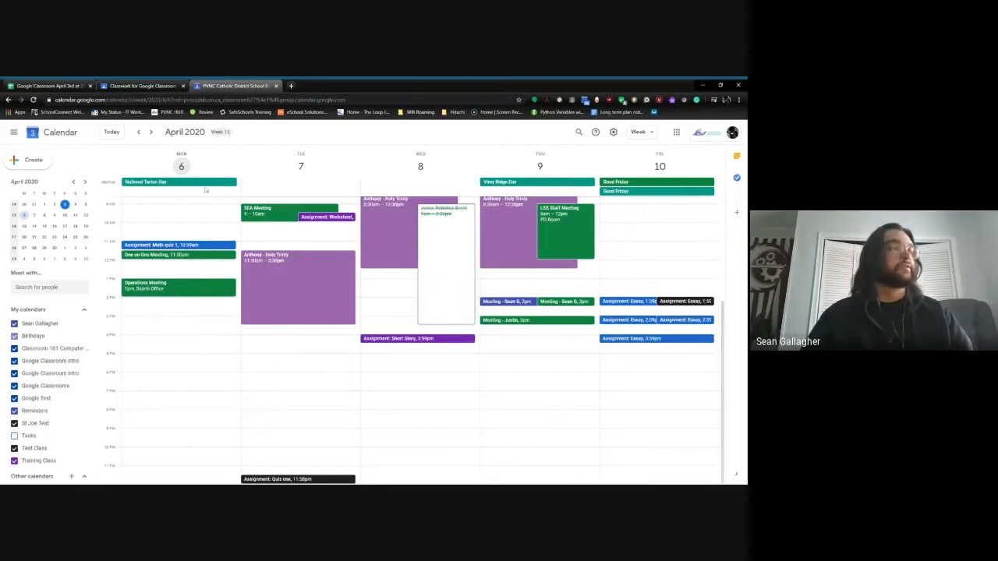
pyautogui.click(275, 86)
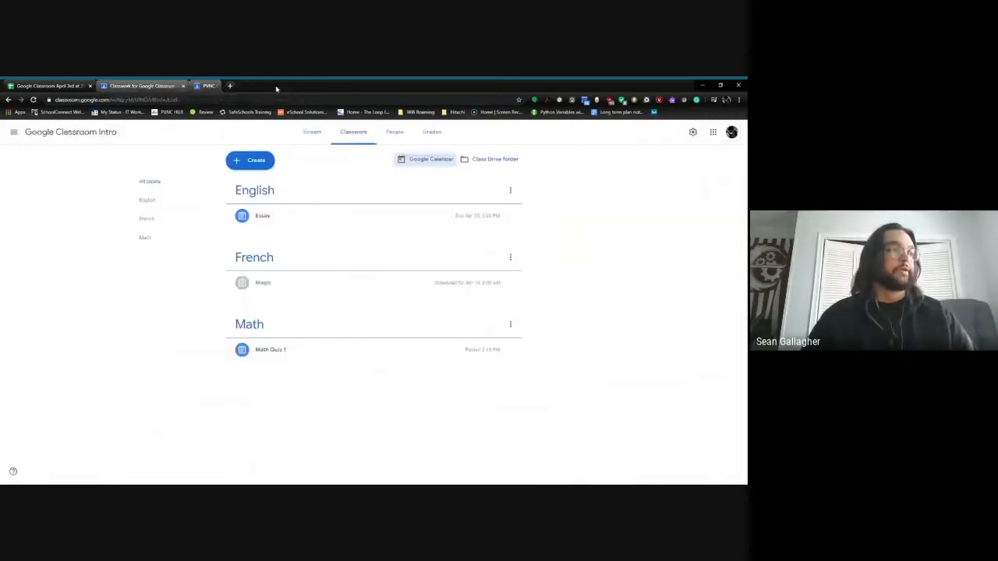
pyautogui.click(394, 134)
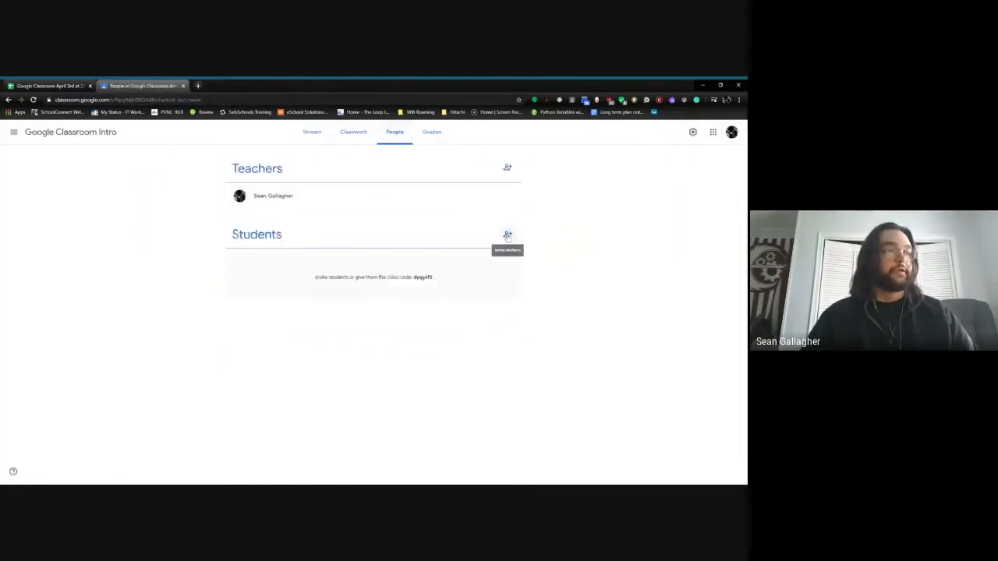
pyautogui.click(508, 235)
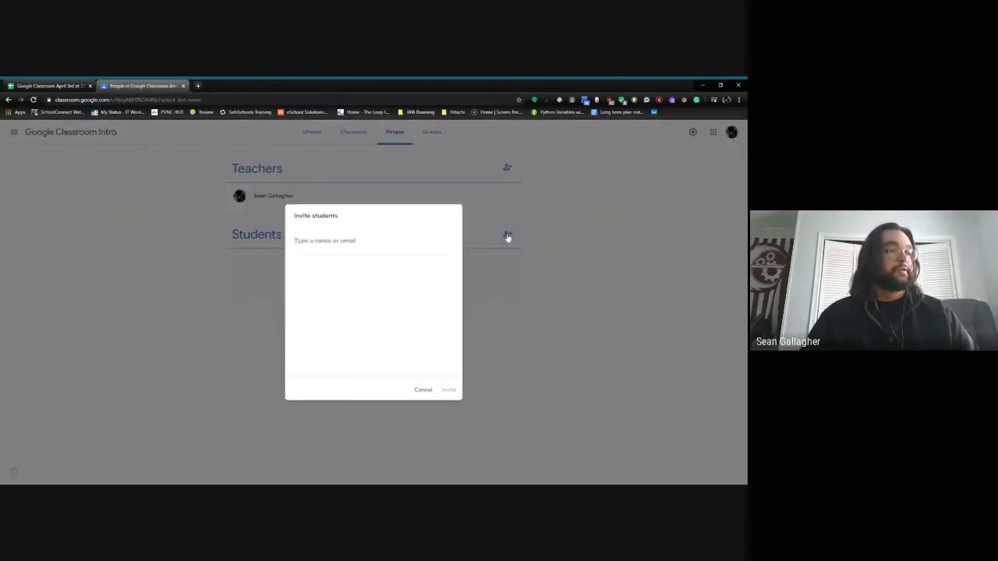
pyautogui.write('adrian')
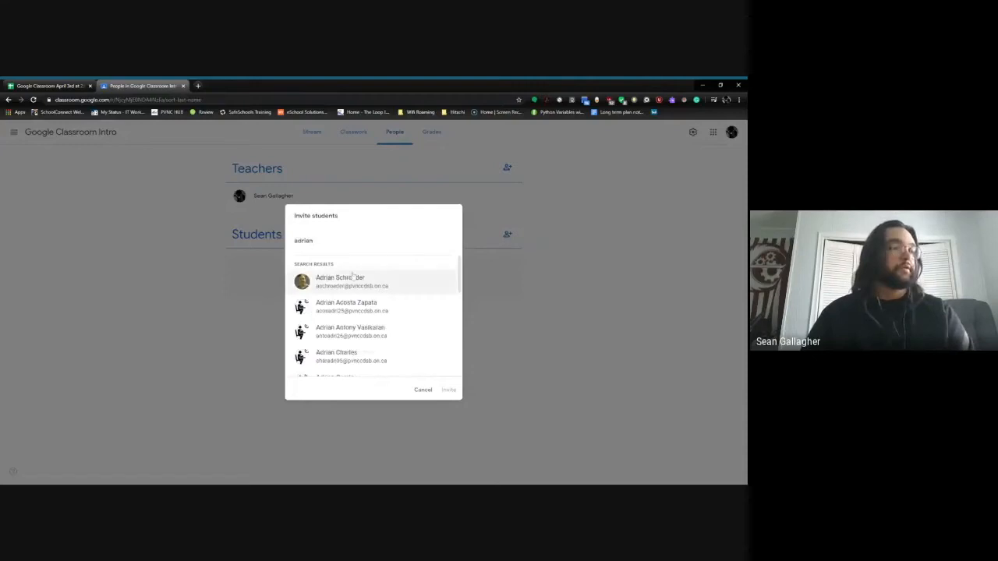
pyautogui.click(348, 283)
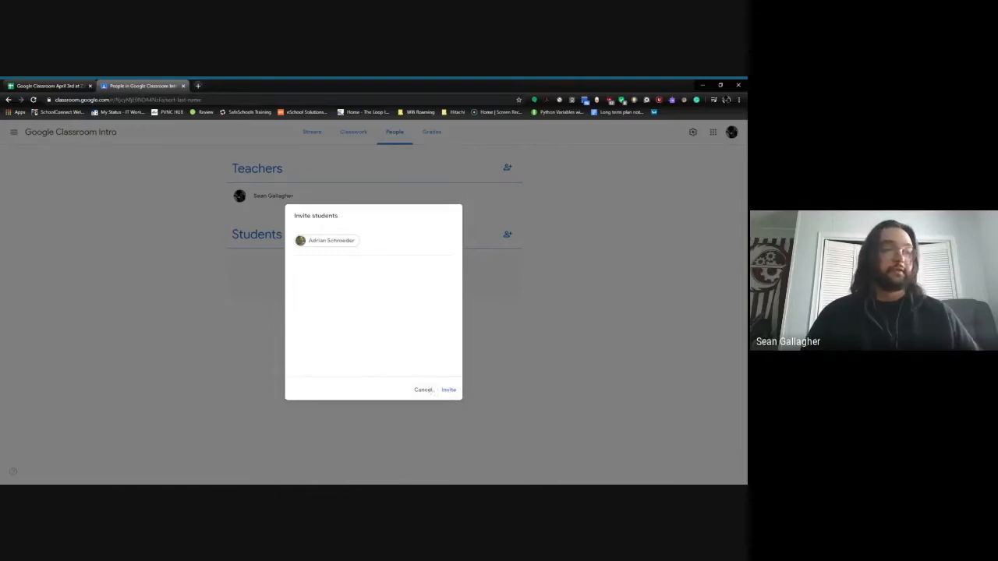
pyautogui.click(427, 391)
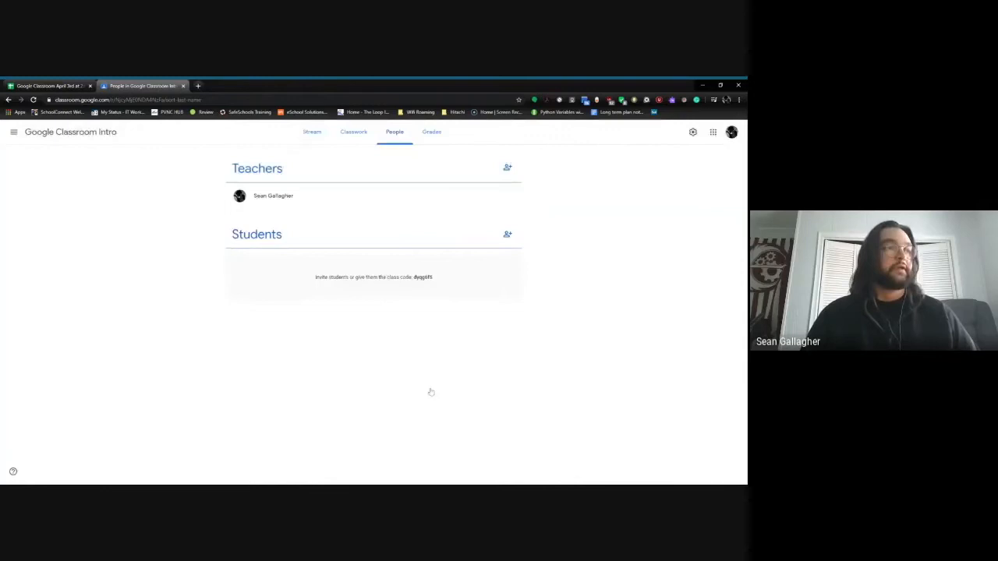
# Display the enlarged class code from the class stream and close it
pyautogui.click(308, 143)
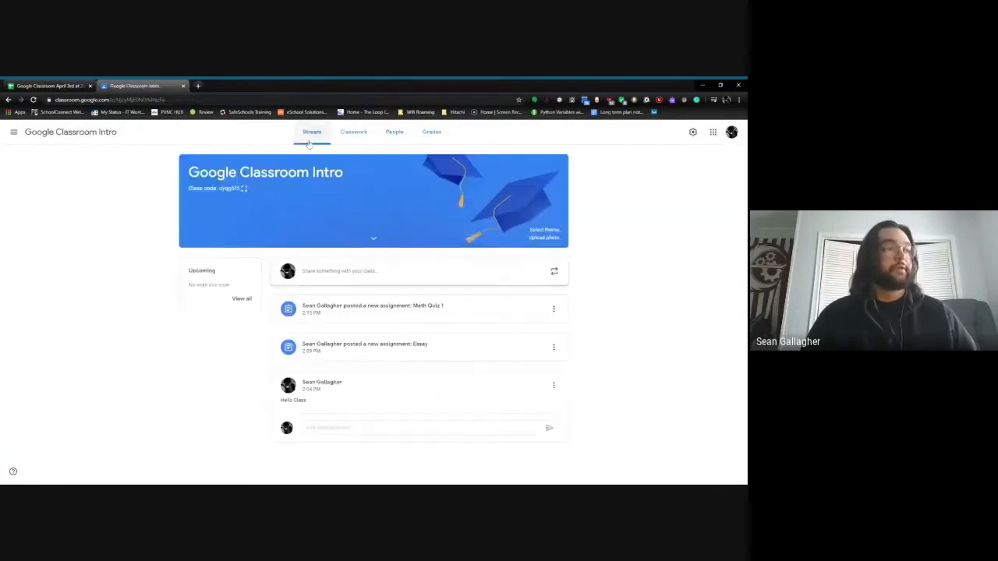
pyautogui.click(244, 189)
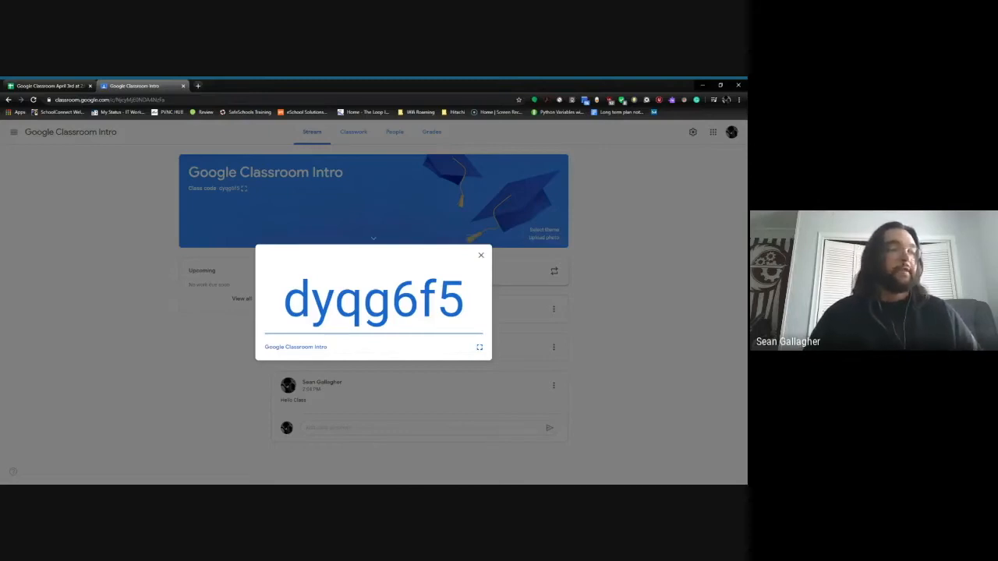
pyautogui.click(481, 255)
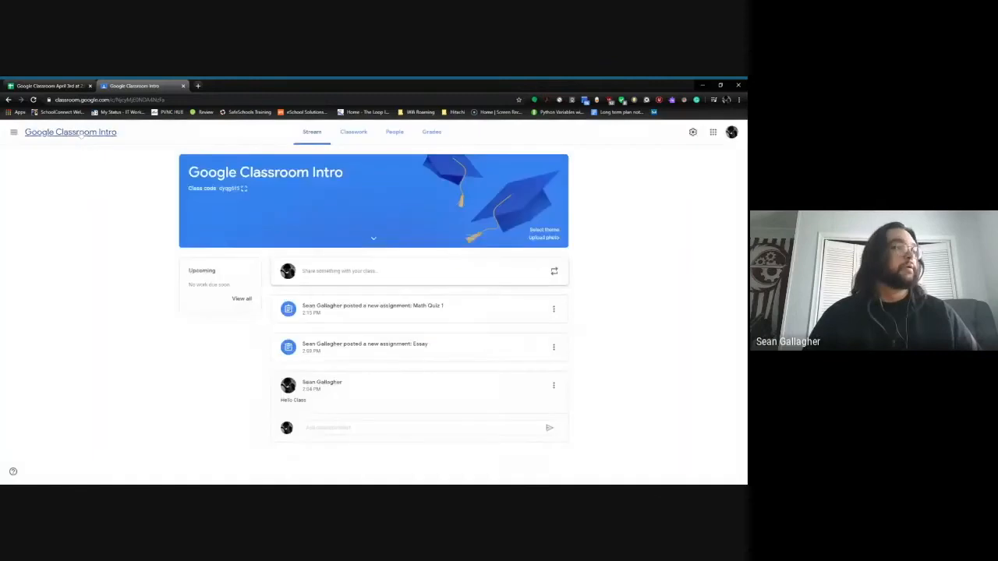
# Go to the list of classes and view the class code prompt for joining a class, leaving it without joining
pyautogui.click(12, 134)
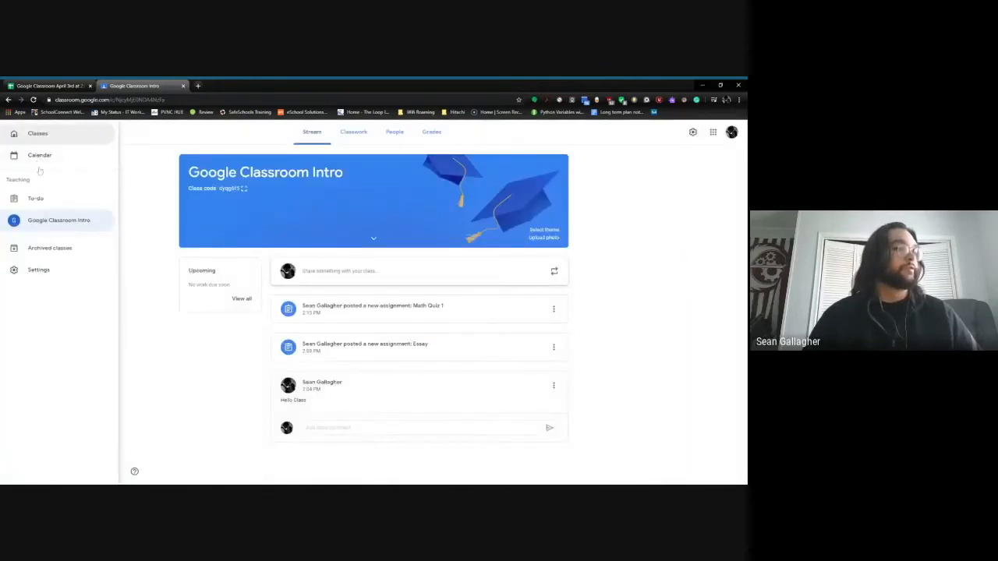
pyautogui.click(39, 134)
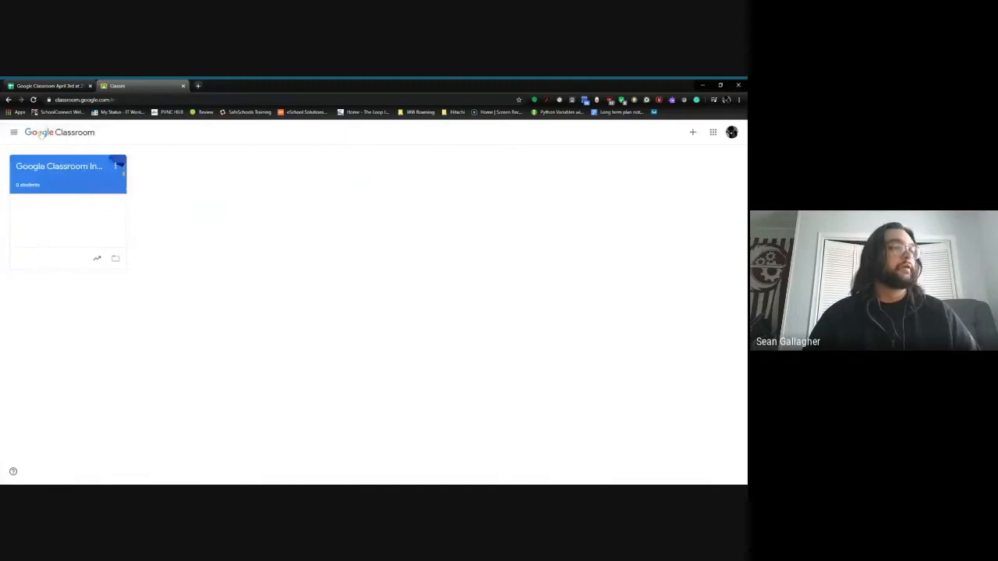
pyautogui.click(693, 134)
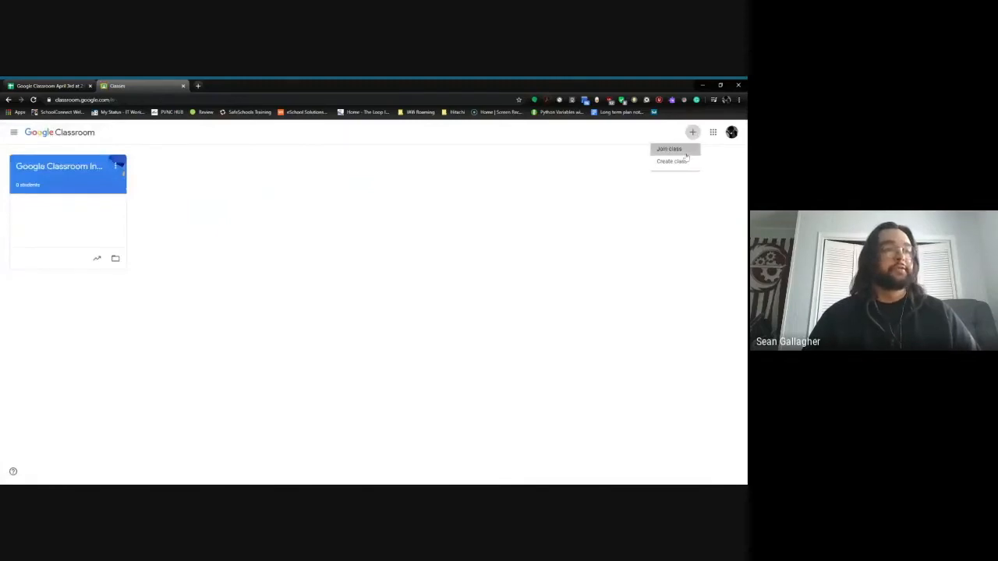
pyautogui.click(669, 149)
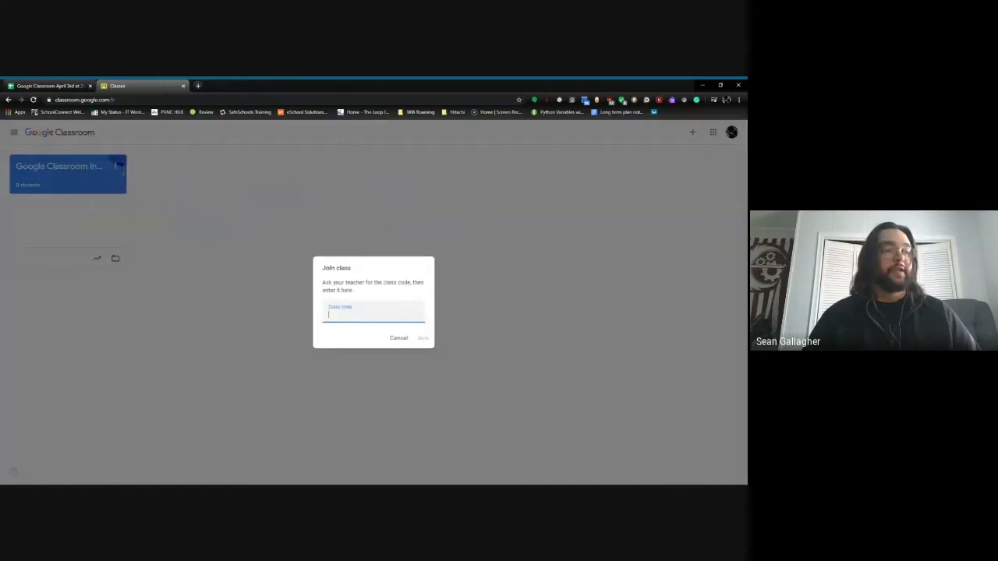
pyautogui.click(399, 338)
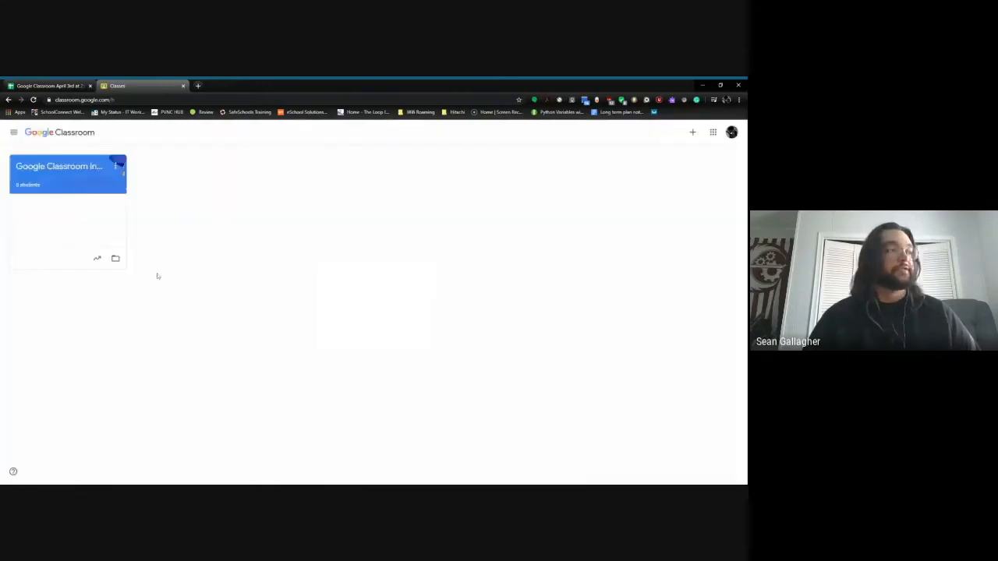
# Reopen the Google Classroom Intro class and start a student invitation
pyautogui.click(60, 175)
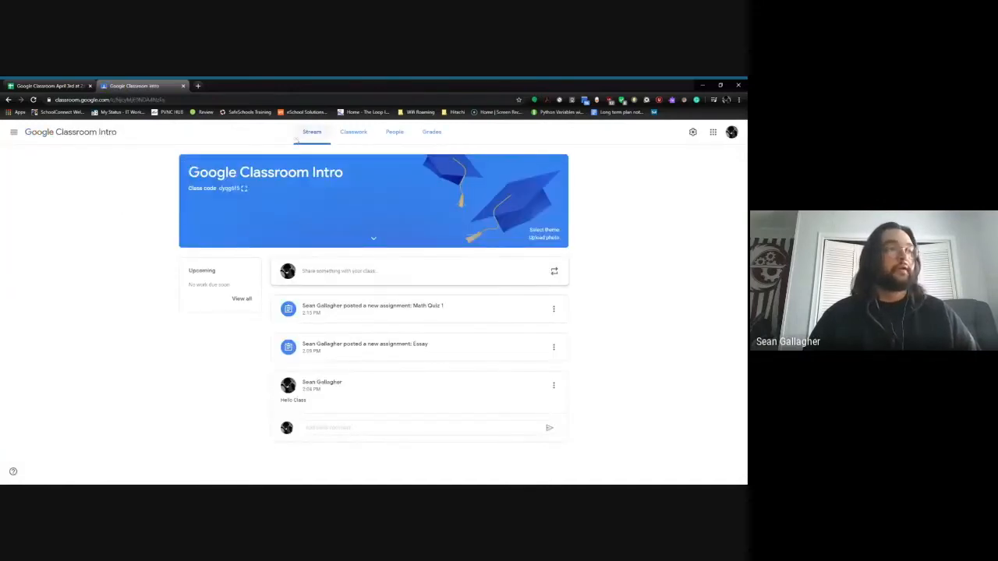
pyautogui.click(396, 134)
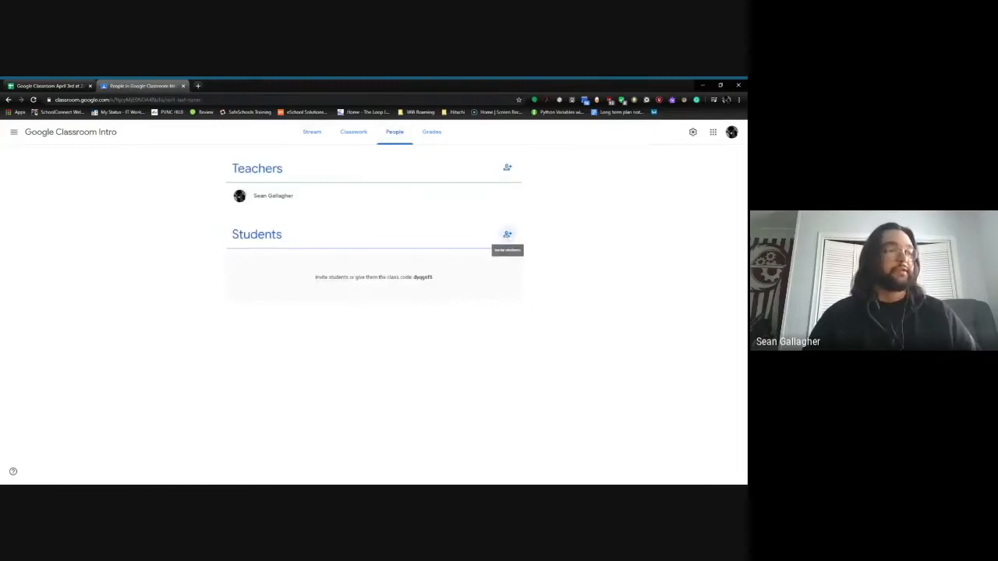
pyautogui.click(507, 234)
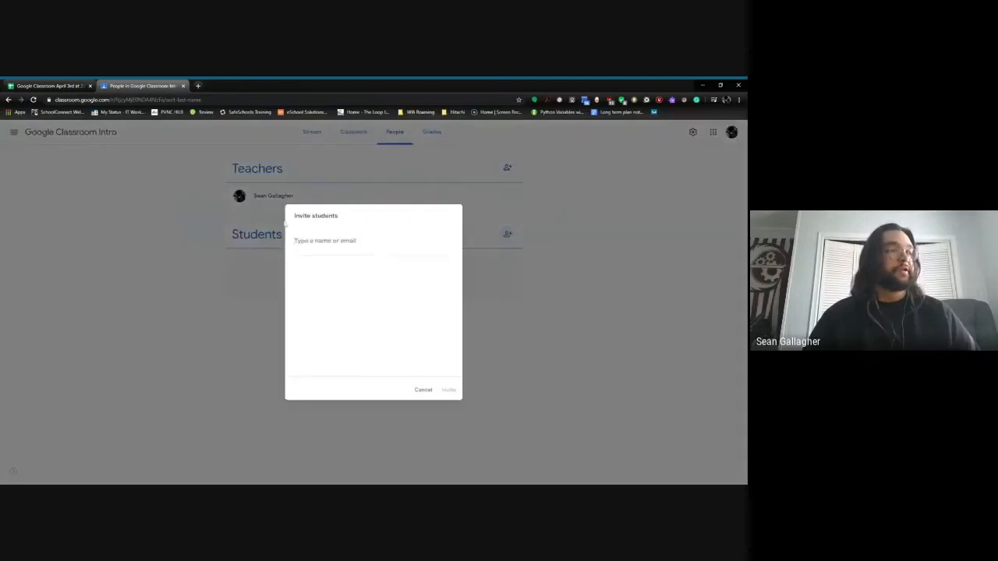
# Copy all the attendees' e-mail addresses from the Email Address column of the "Google Classroom April 3rd at 2:00 PM (Responses)" spreadsheet
pyautogui.click(37, 89)
pyautogui.click(112, 200)
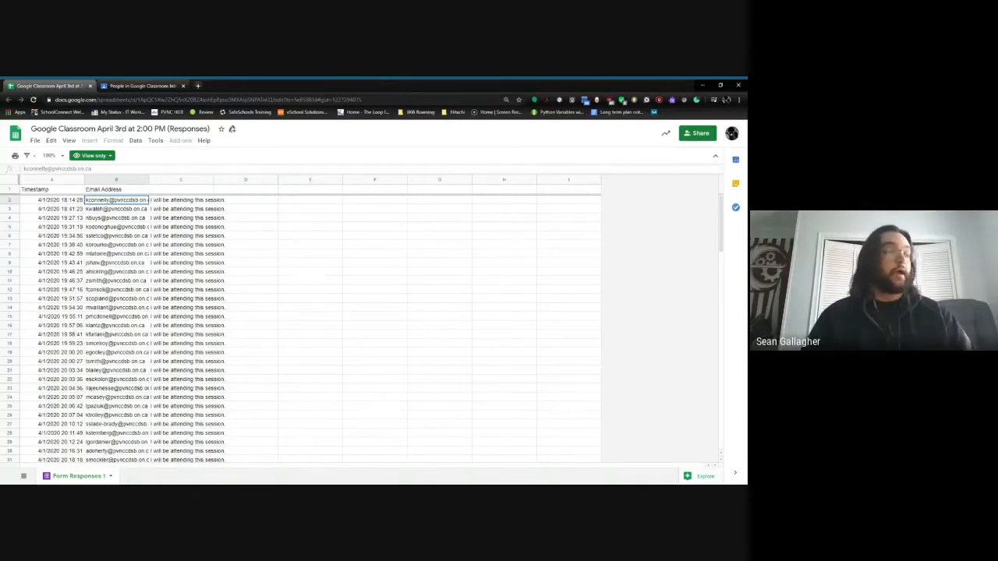
pyautogui.scroll(-1, 119, 335)
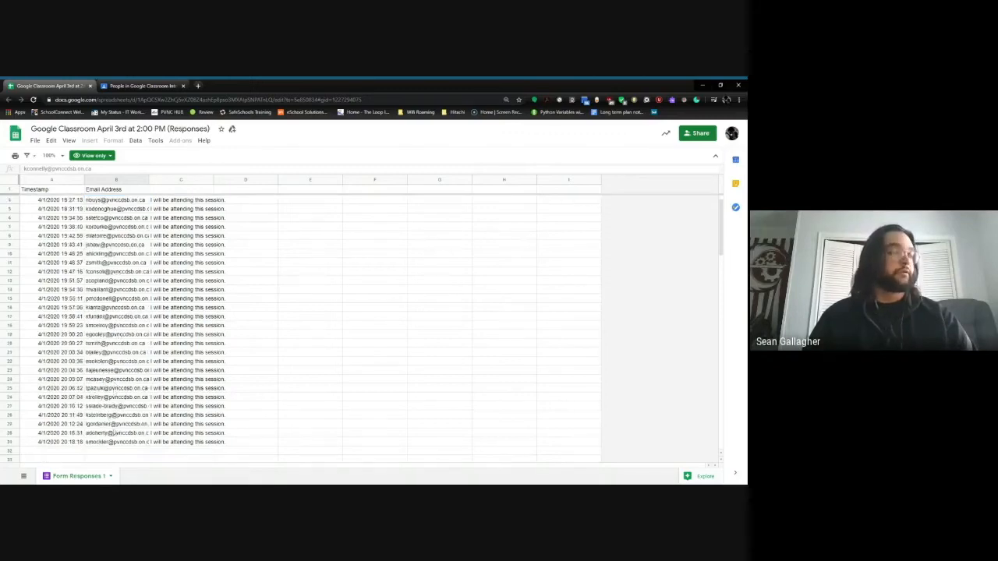
pyautogui.keyDown('shift'); pyautogui.click(115, 442); pyautogui.keyUp('shift')
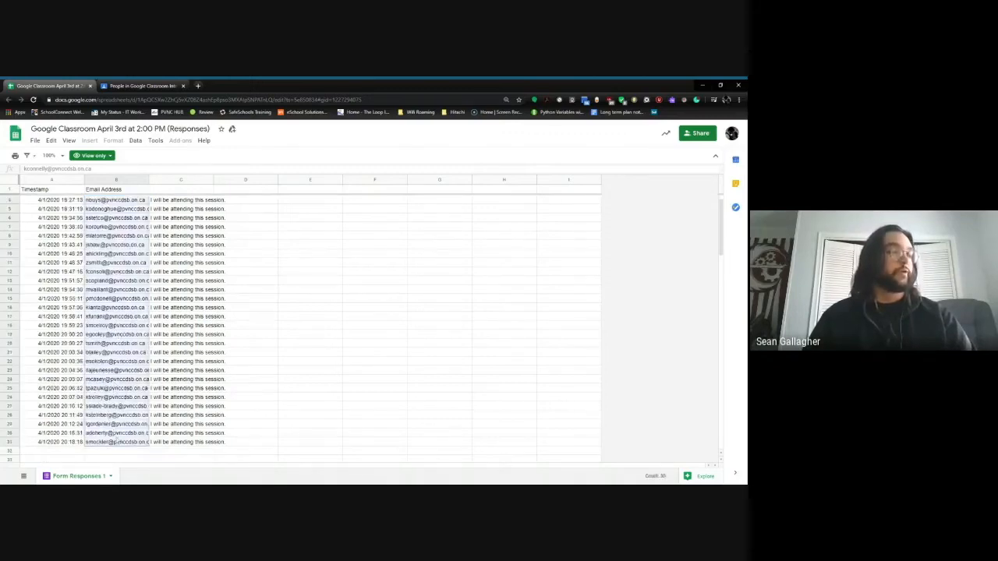
pyautogui.scroll(1, 109, 353)
pyautogui.scroll(-3, 109, 352)
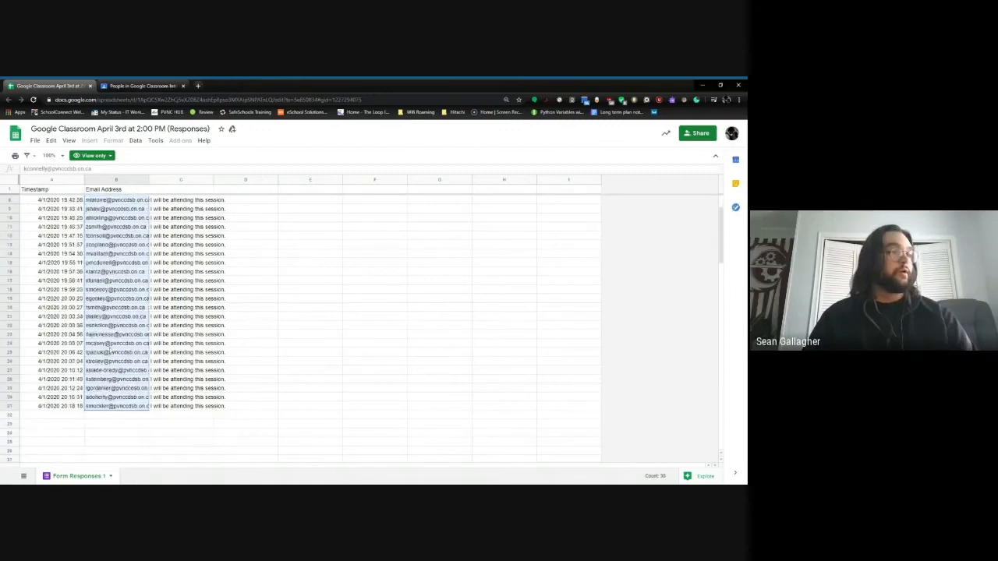
pyautogui.scroll(3, 110, 352)
pyautogui.rightClick(110, 352)
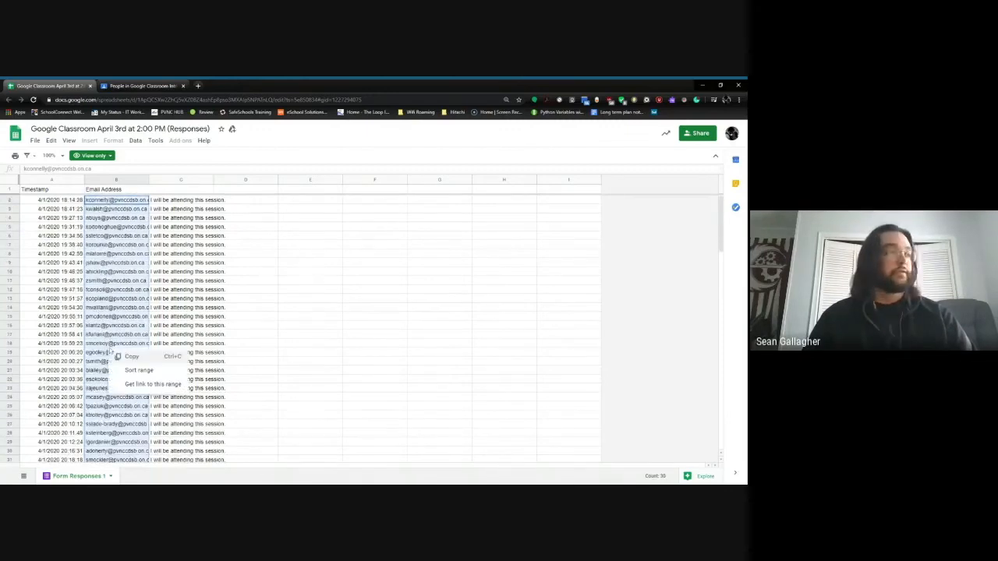
pyautogui.click(129, 360)
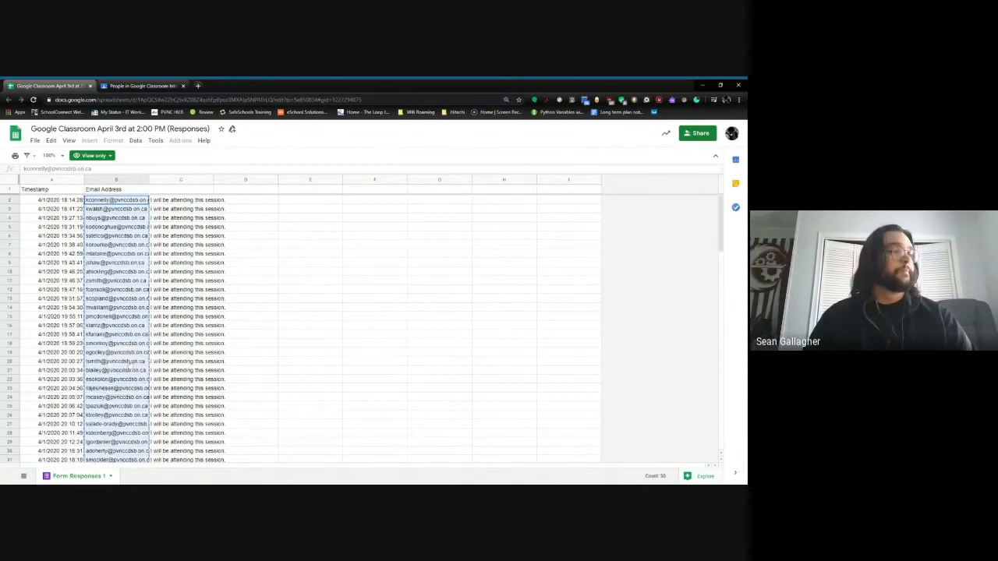
# Paste the copied e-mail addresses into the Google Classroom student invitation, add them as recipients, and review the recipient list
pyautogui.click(142, 86)
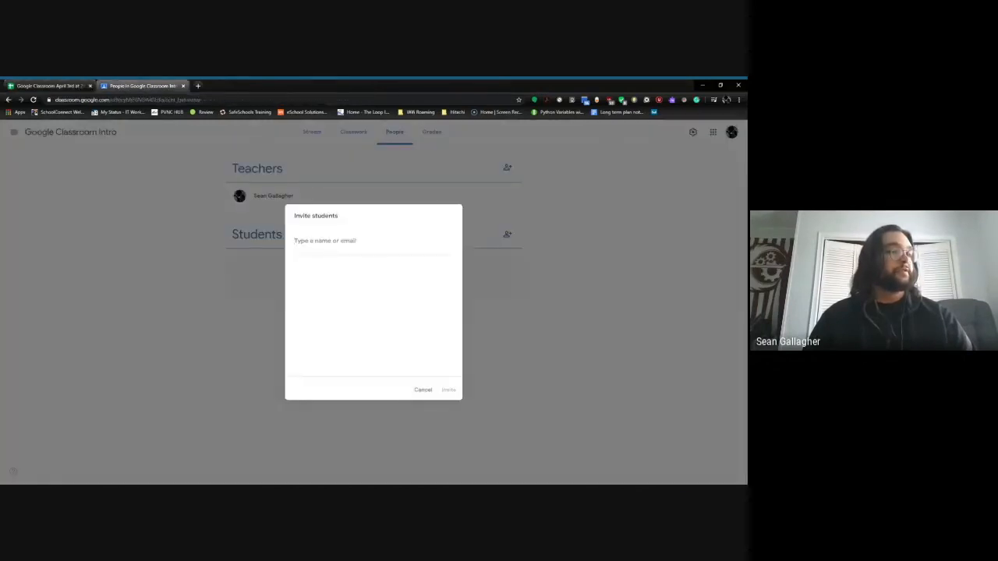
pyautogui.hotkey('ctrl', 'v')
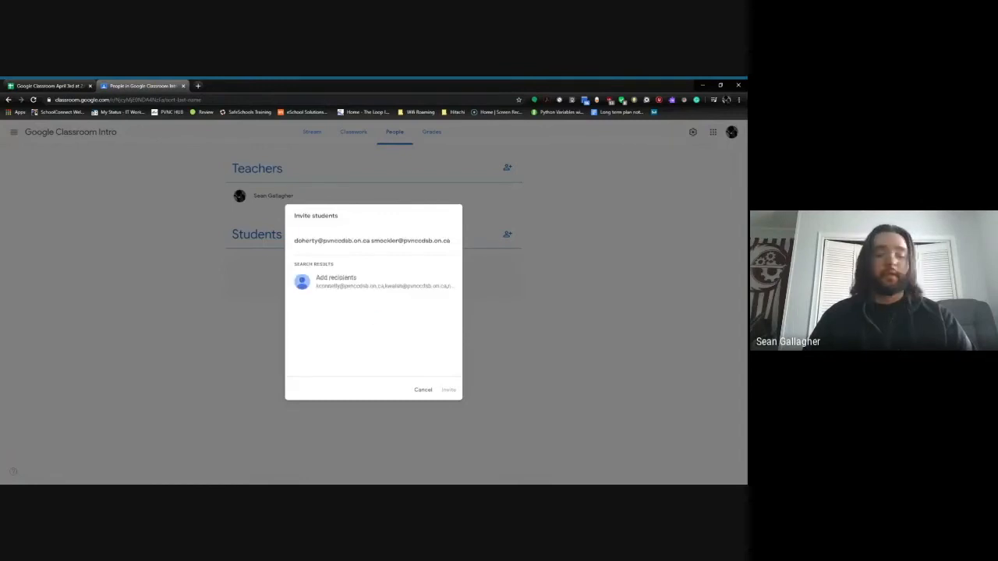
pyautogui.press('Return')
pyautogui.scroll(5, 378, 257)
pyautogui.scroll(-5, 374, 248)
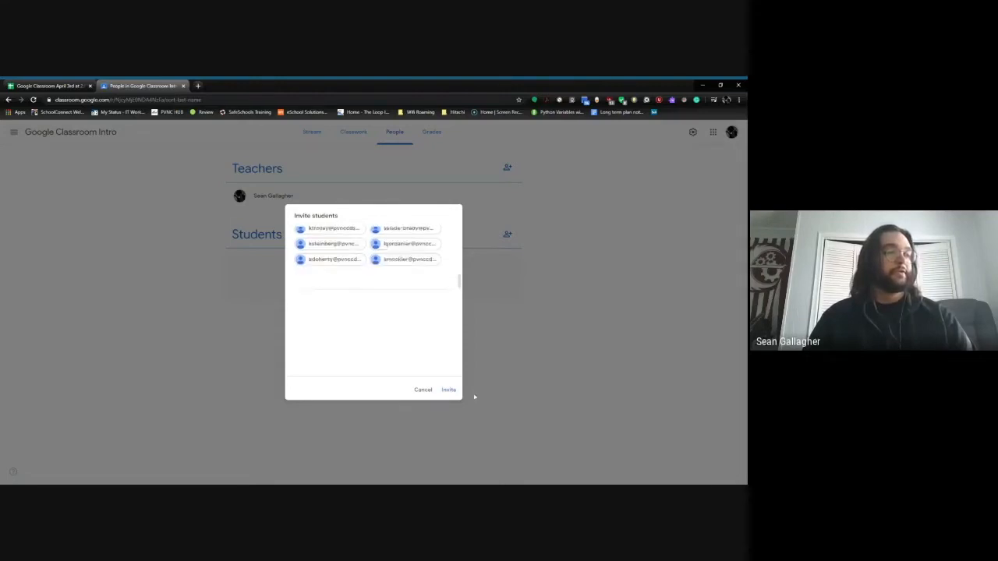
# Send the class invitations to the listed students and view the class's grades page
pyautogui.click(449, 391)
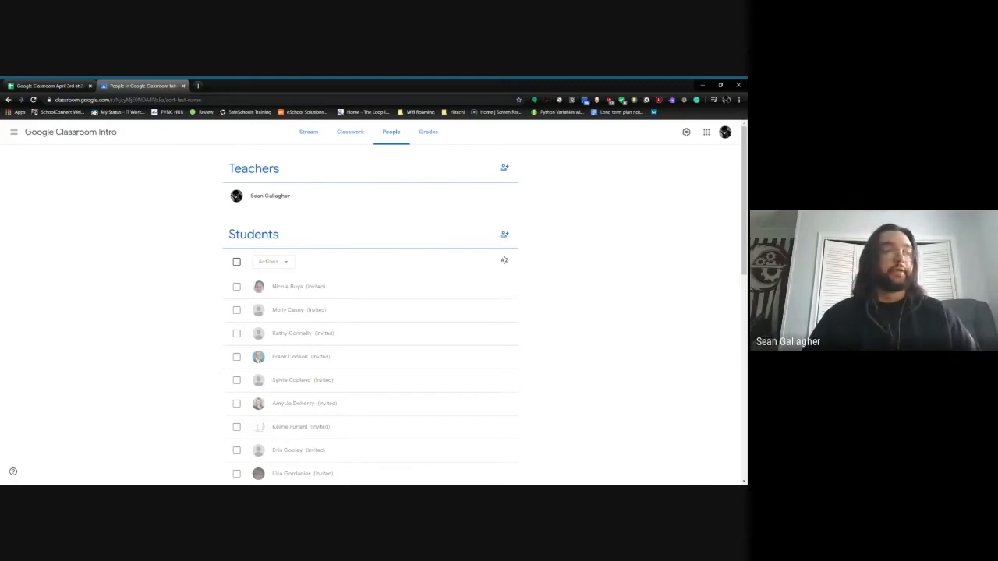
pyautogui.click(428, 133)
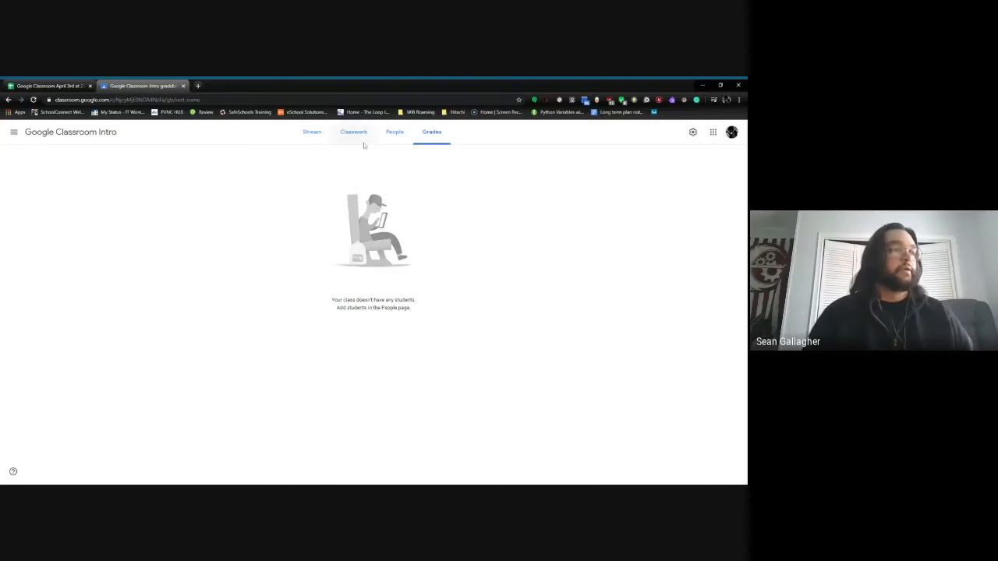
# Check the to-do list of work to review for all classes, and return to the Google Classroom Intro class's people list
pyautogui.click(312, 137)
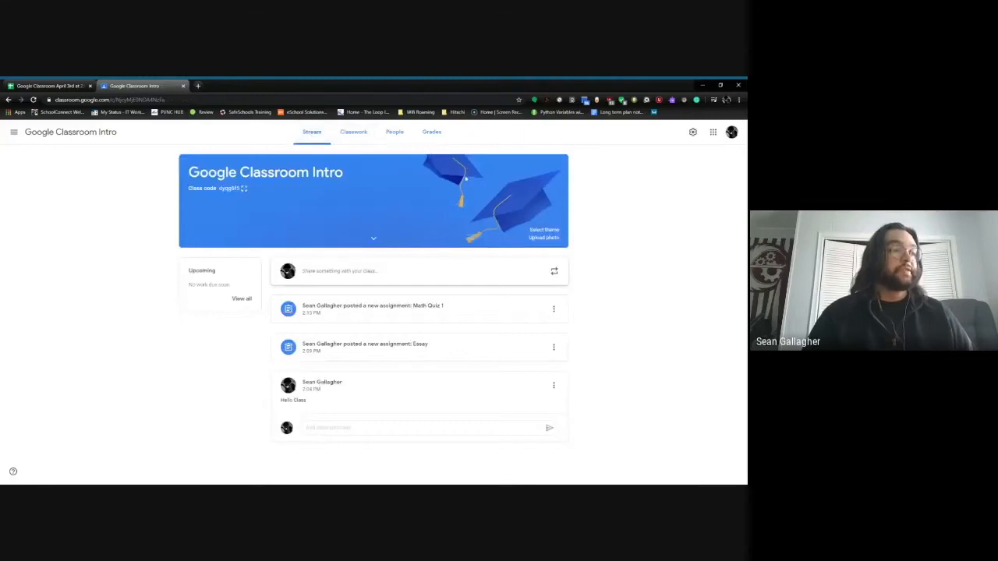
pyautogui.click(16, 136)
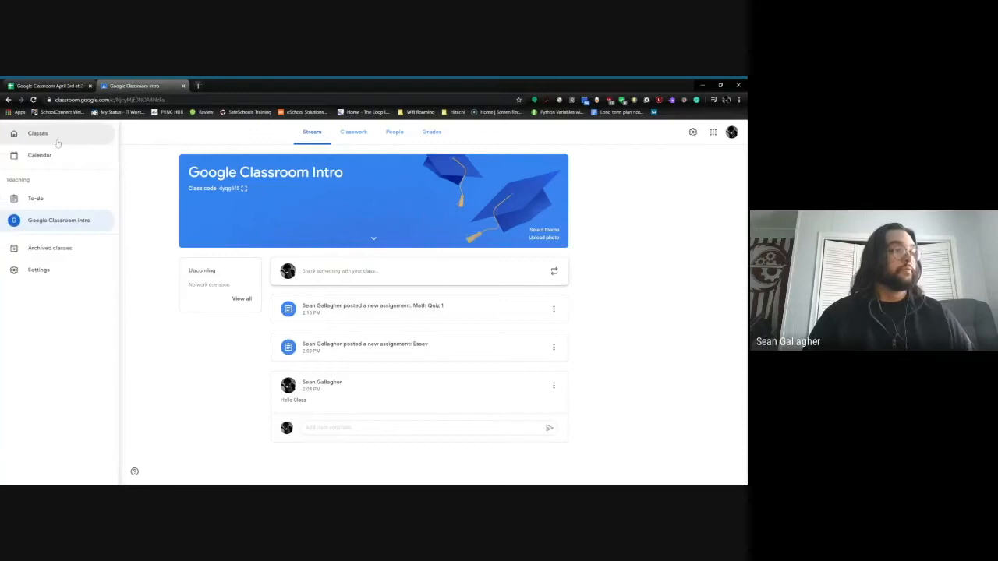
pyautogui.click(36, 199)
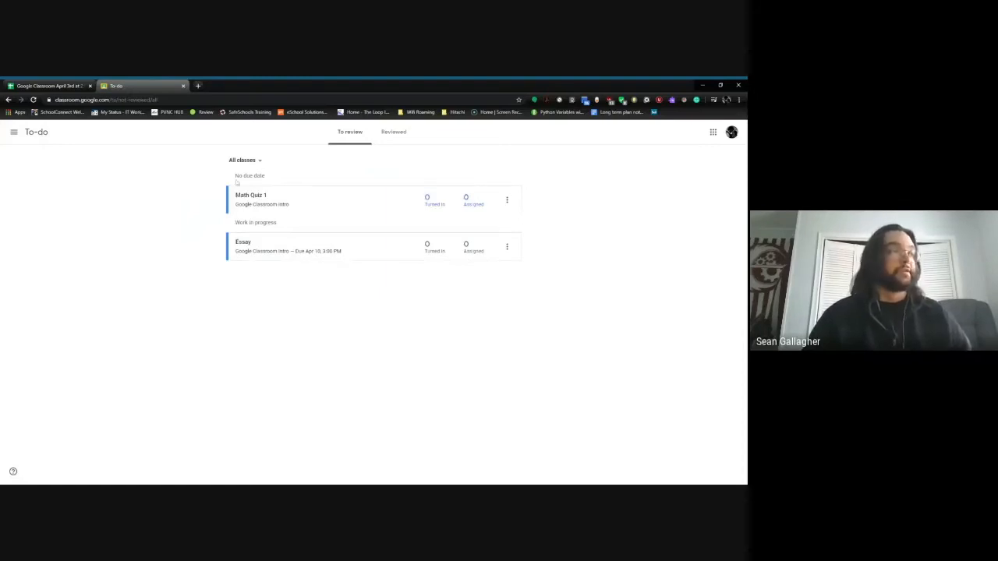
pyautogui.click(14, 132)
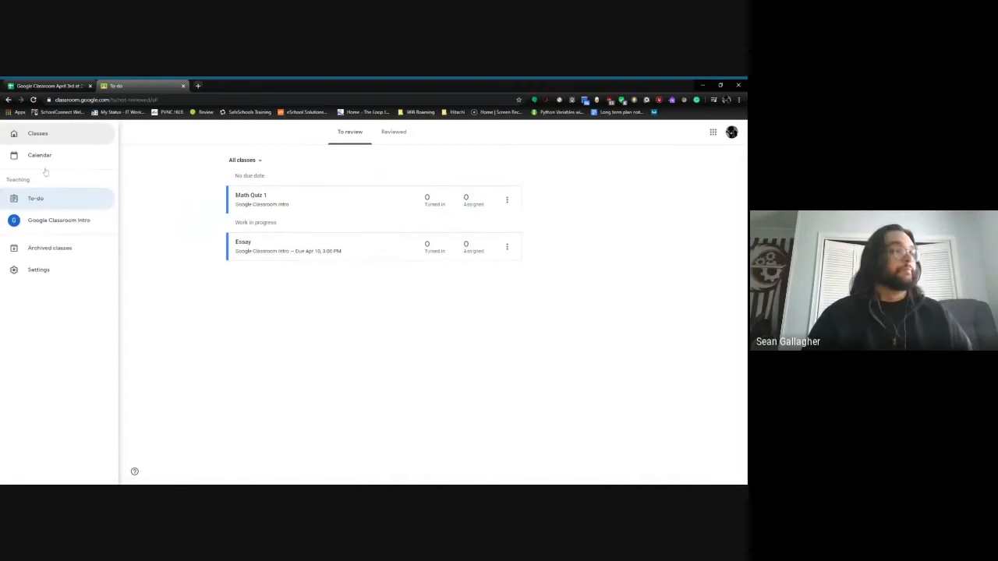
pyautogui.click(47, 221)
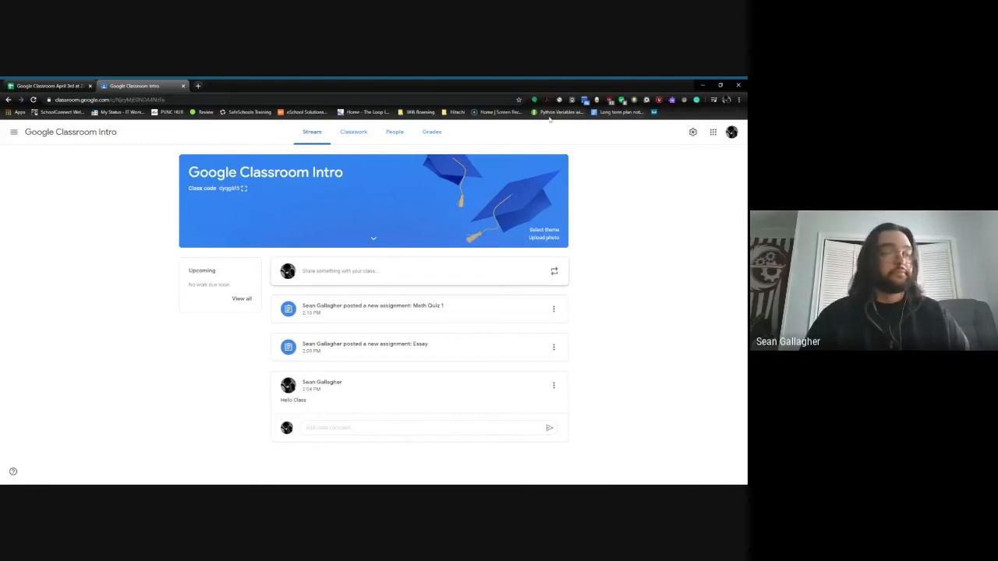
pyautogui.click(394, 131)
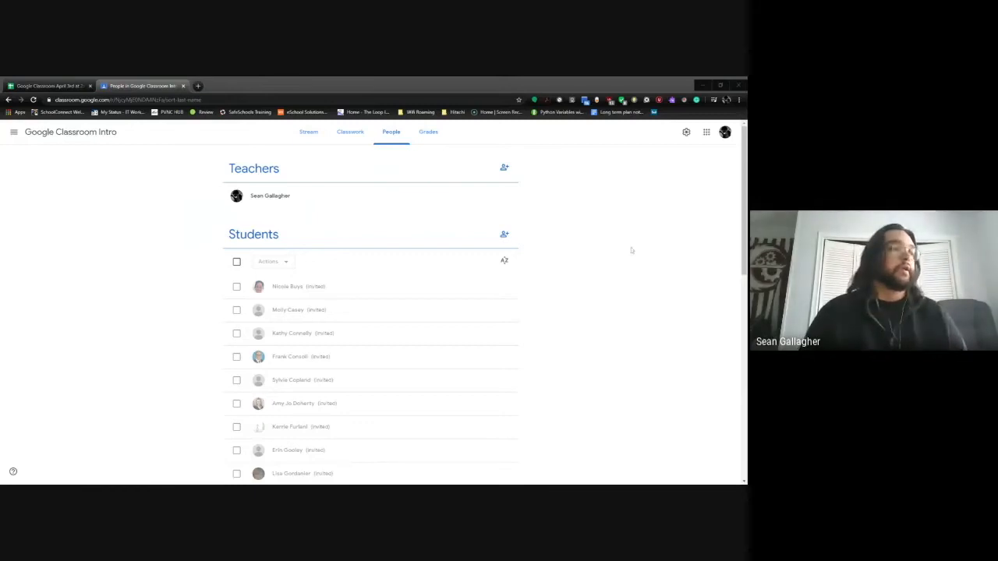
# Open the Essay assignment for editing from the classwork and open its attached Essay document in Google Docs
pyautogui.click(347, 132)
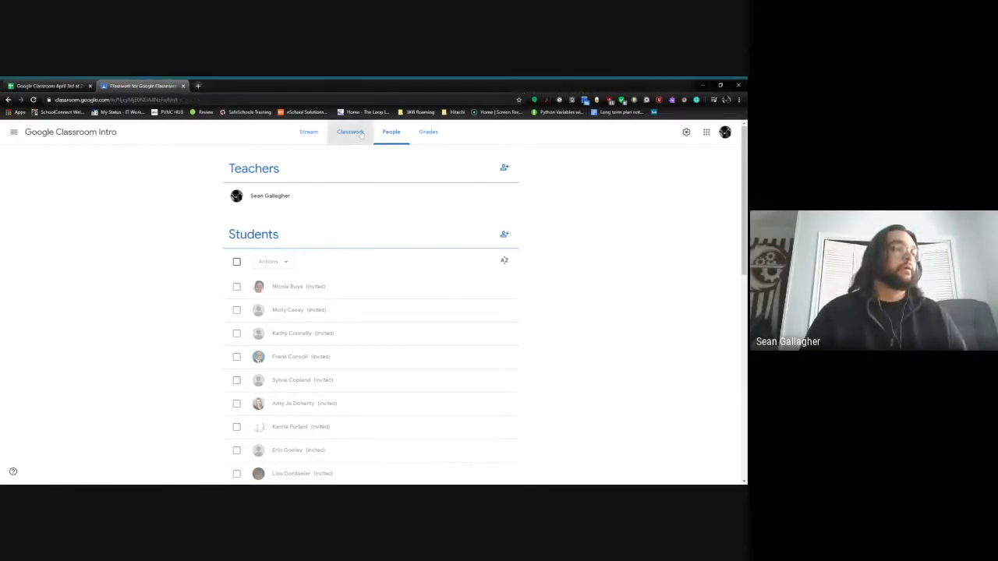
pyautogui.click(510, 216)
pyautogui.click(504, 234)
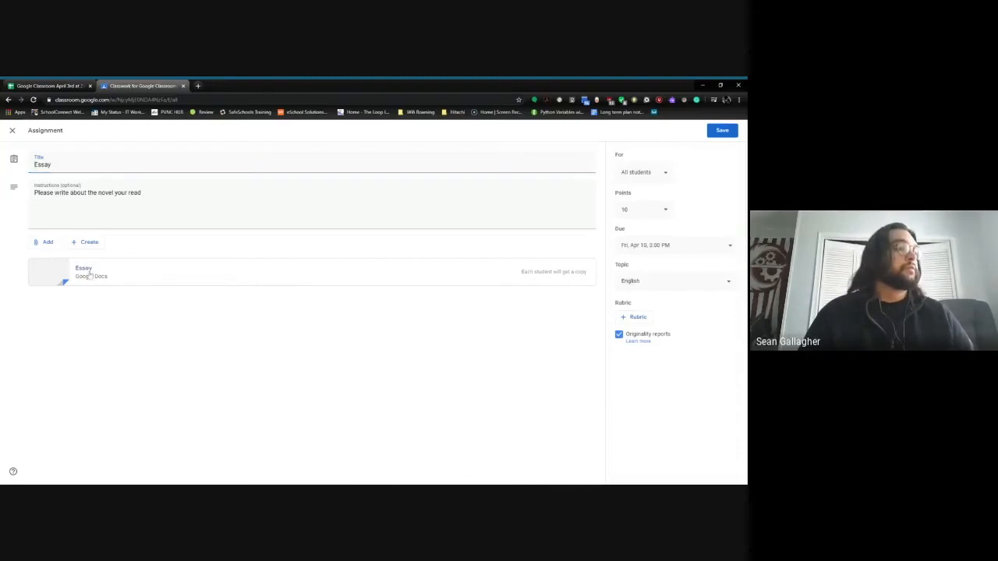
pyautogui.click(88, 272)
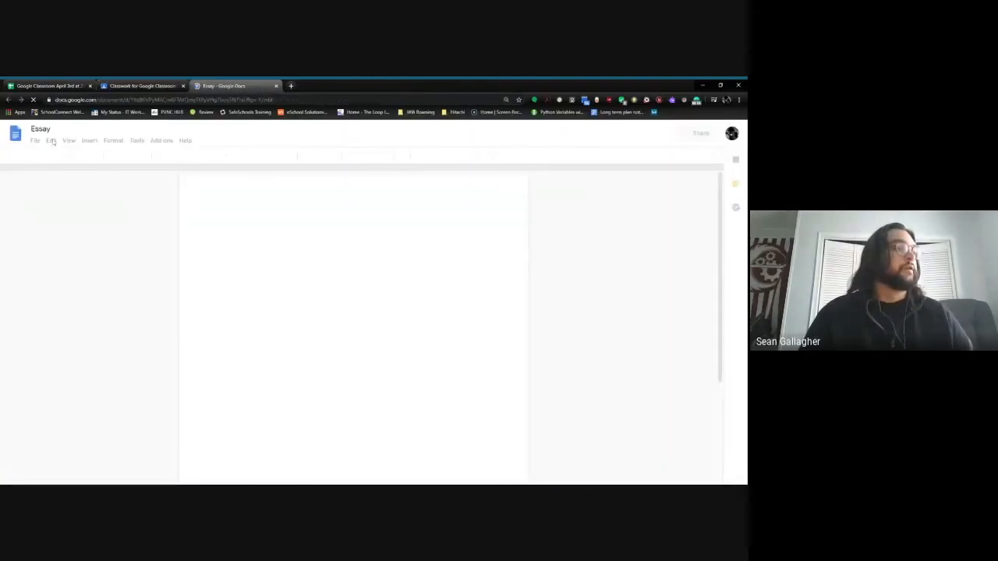
# View the option for opening a file uploaded from the device in Google Docs, leaving it without choosing a file
pyautogui.click(35, 141)
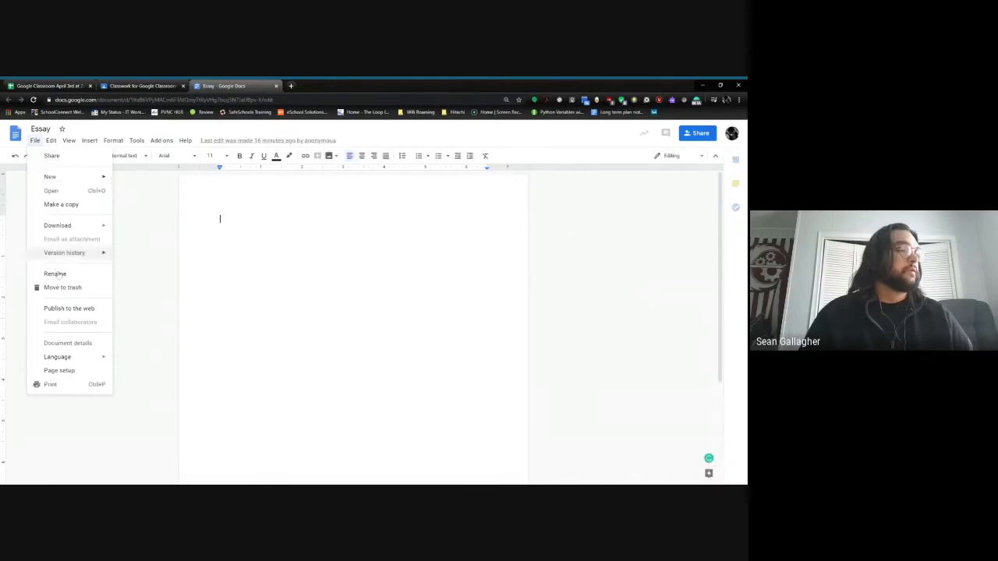
pyautogui.click(51, 191)
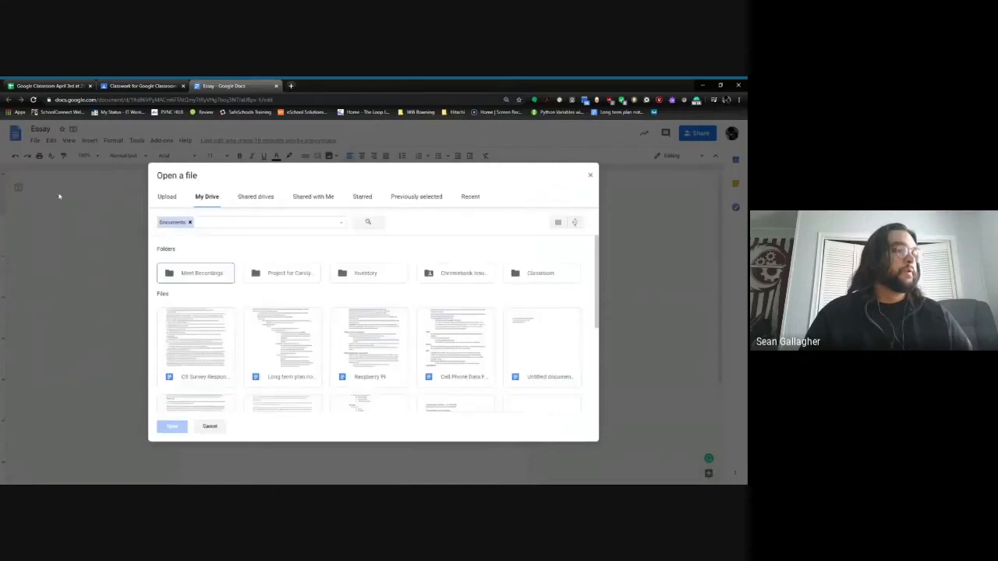
pyautogui.click(168, 197)
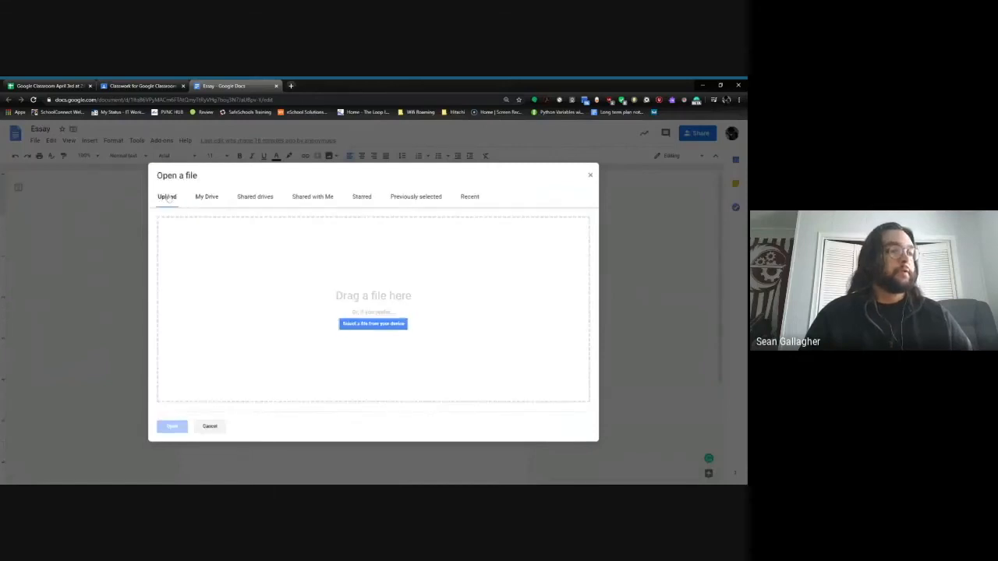
pyautogui.click(373, 324)
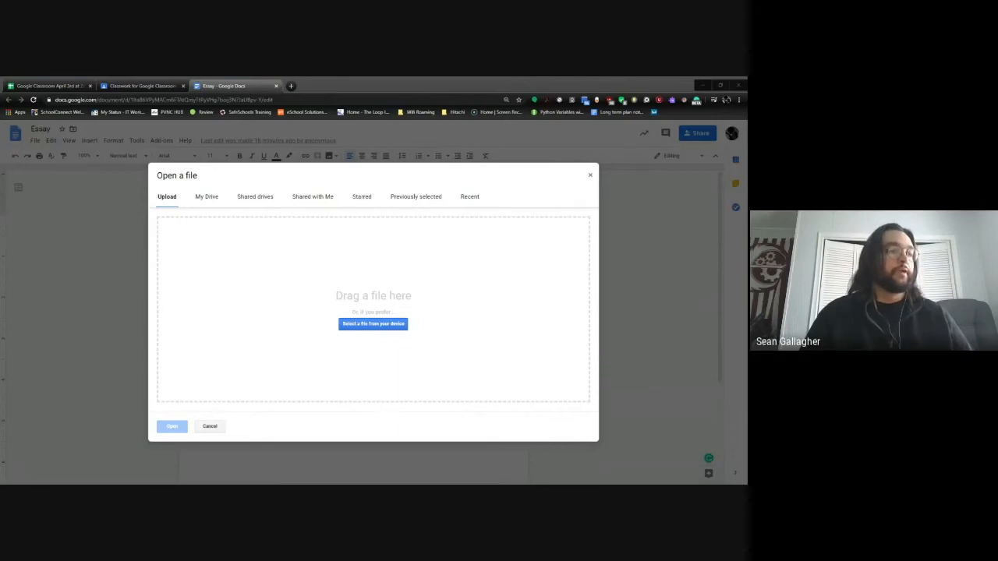
pyautogui.press('Escape')
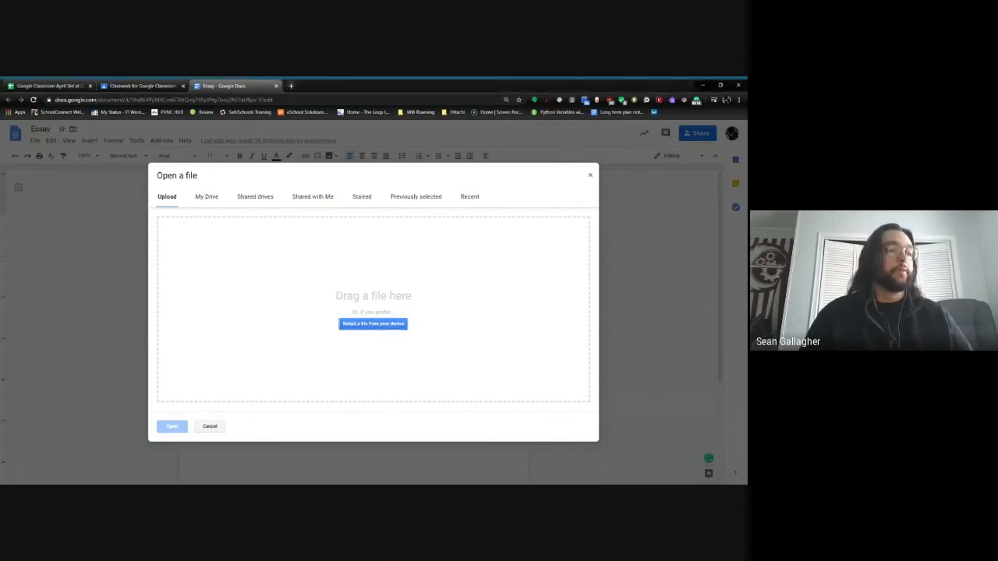
pyautogui.click(590, 175)
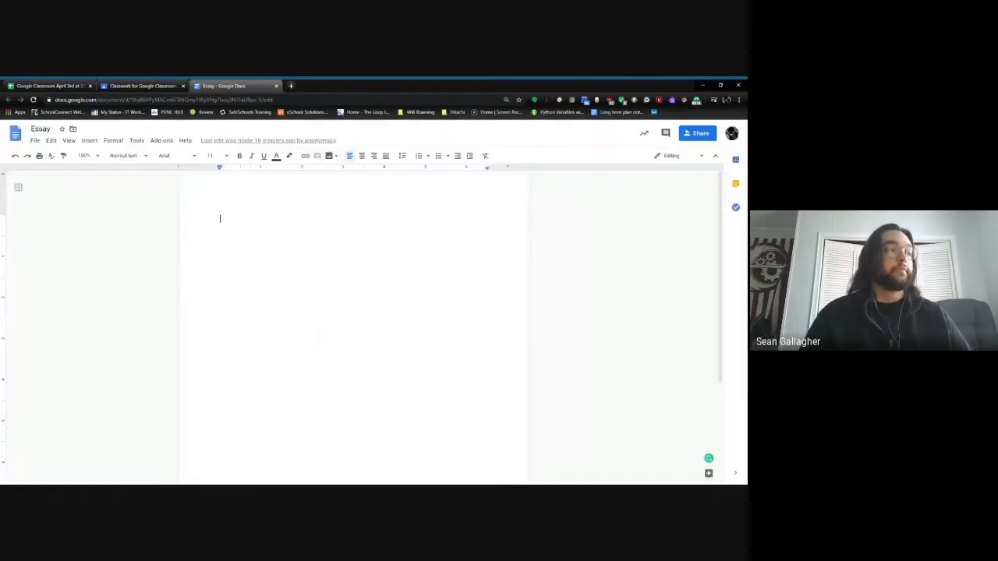
pyautogui.click(35, 141)
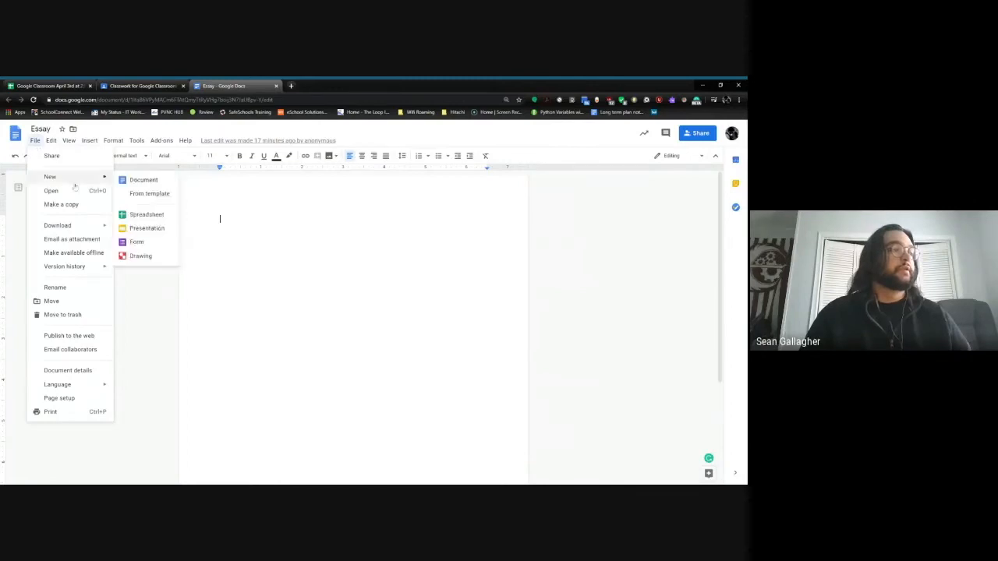
pyautogui.moveTo(82, 227)
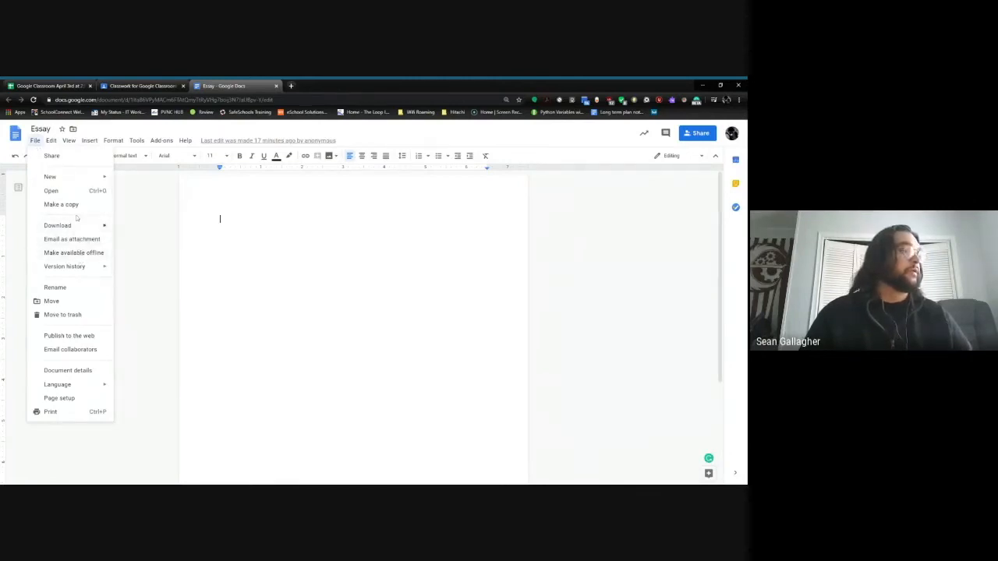
pyautogui.moveTo(77, 181)
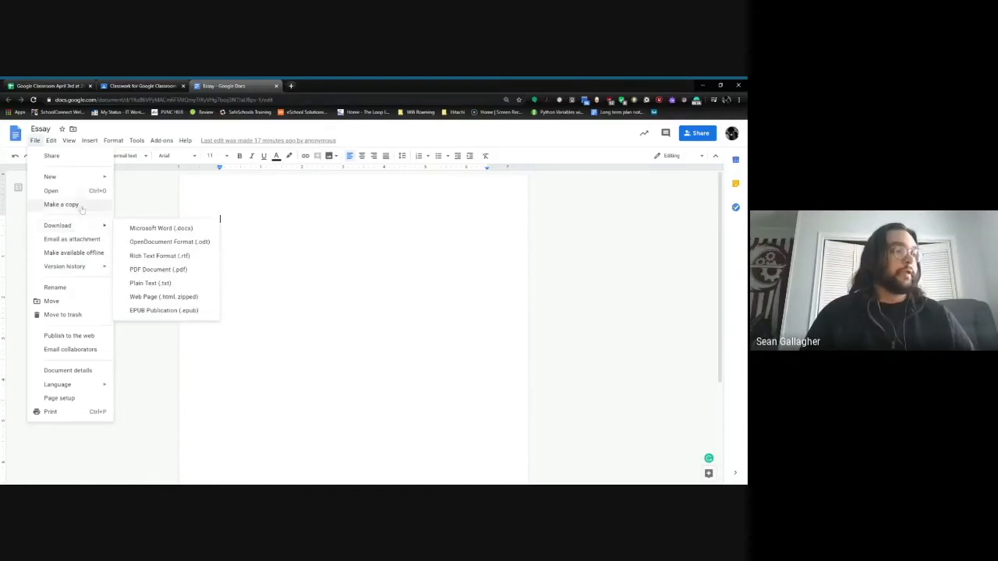
pyautogui.press('Escape')
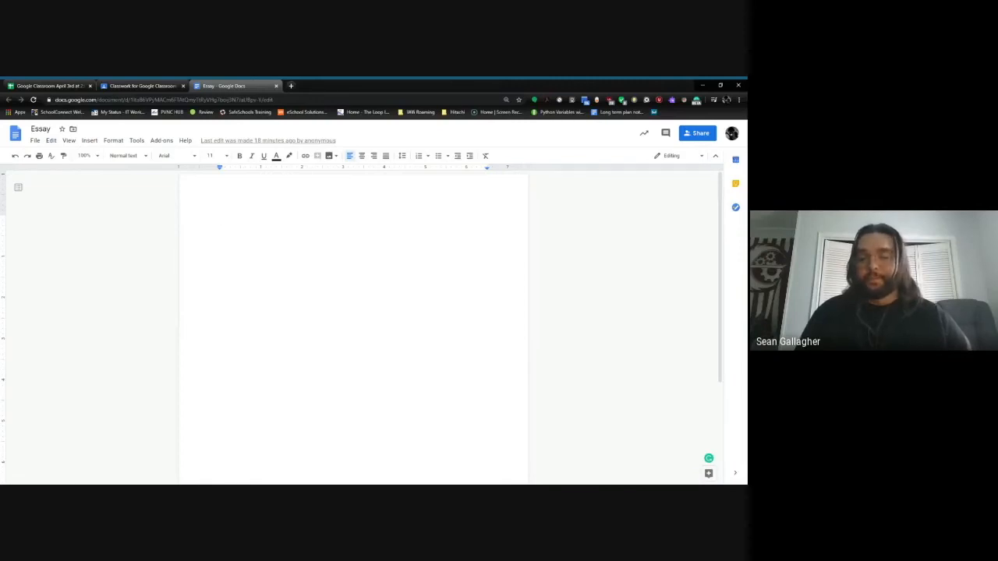
# Write the sample text "Hi hello how are" at the start of the blank Essay document
pyautogui.scroll(-2, 353, 328)
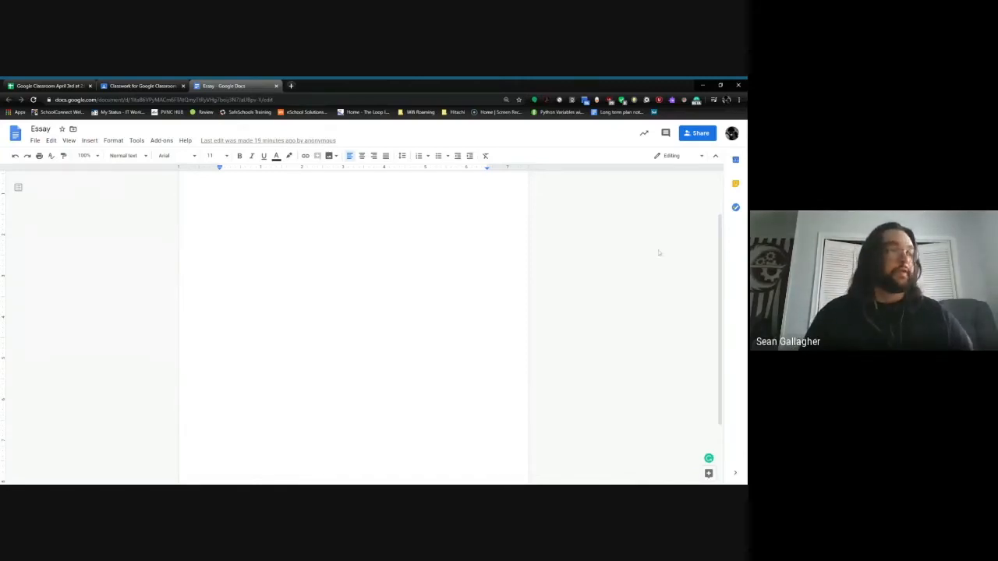
pyautogui.scroll(3, 608, 251)
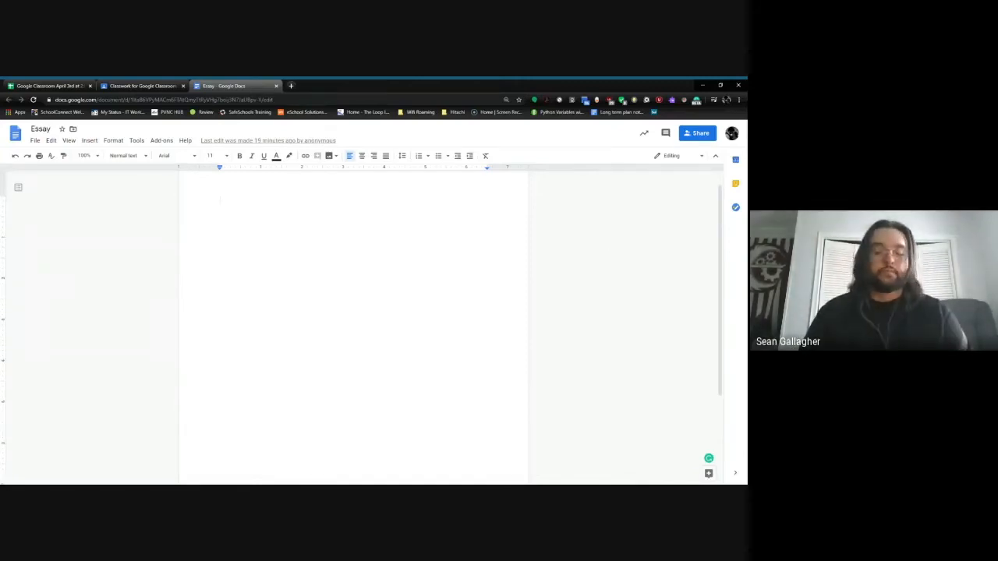
pyautogui.write('Hi hello')
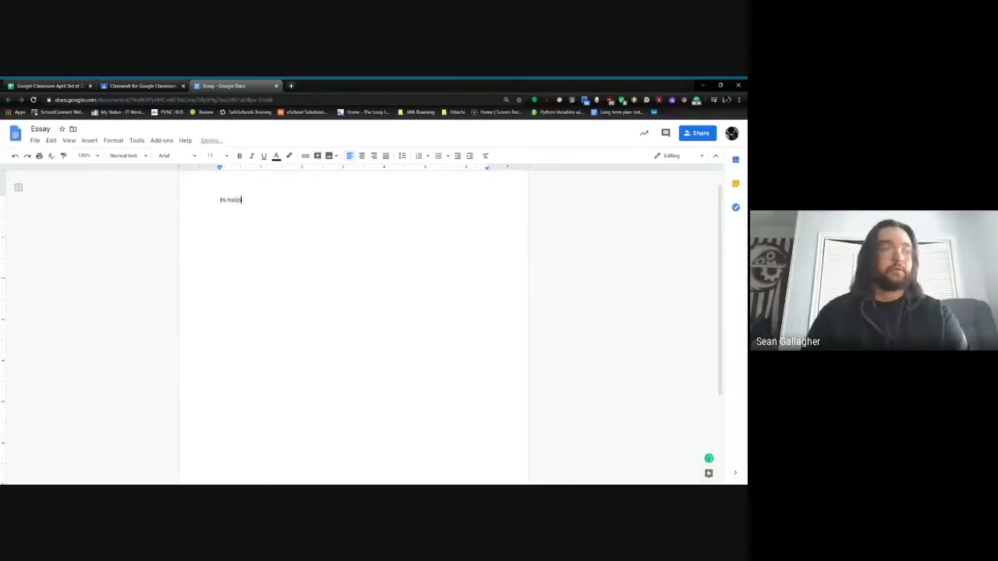
pyautogui.write(' how are')
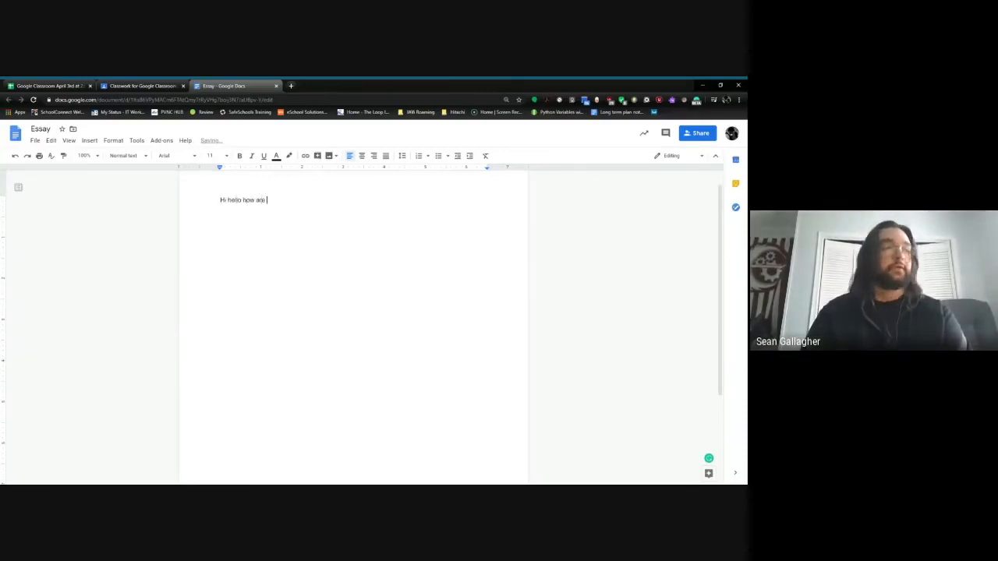
# Add the comment "duplicate greeting" to the words "Hi hello" in the Essay document
pyautogui.click(662, 135)
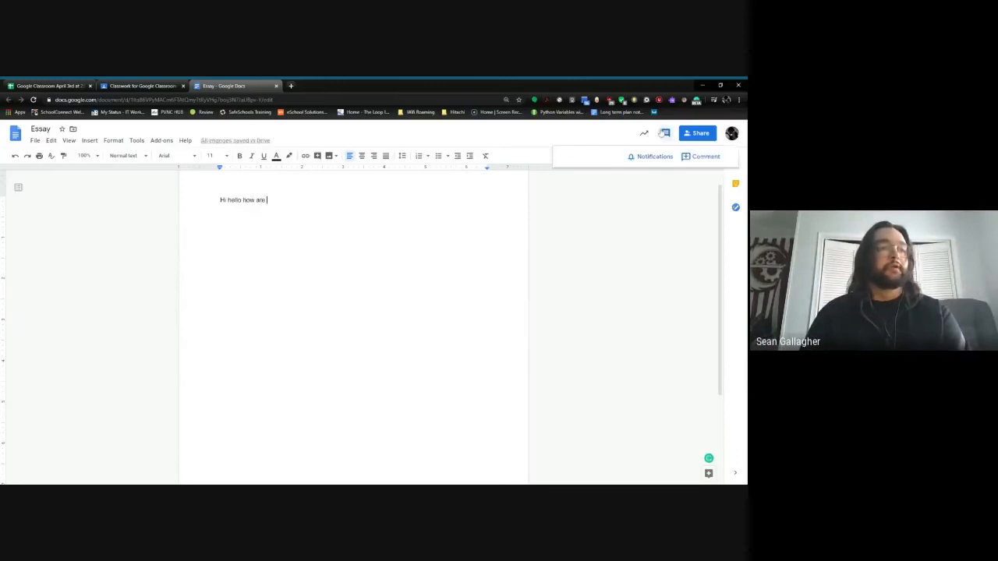
pyautogui.click(701, 157)
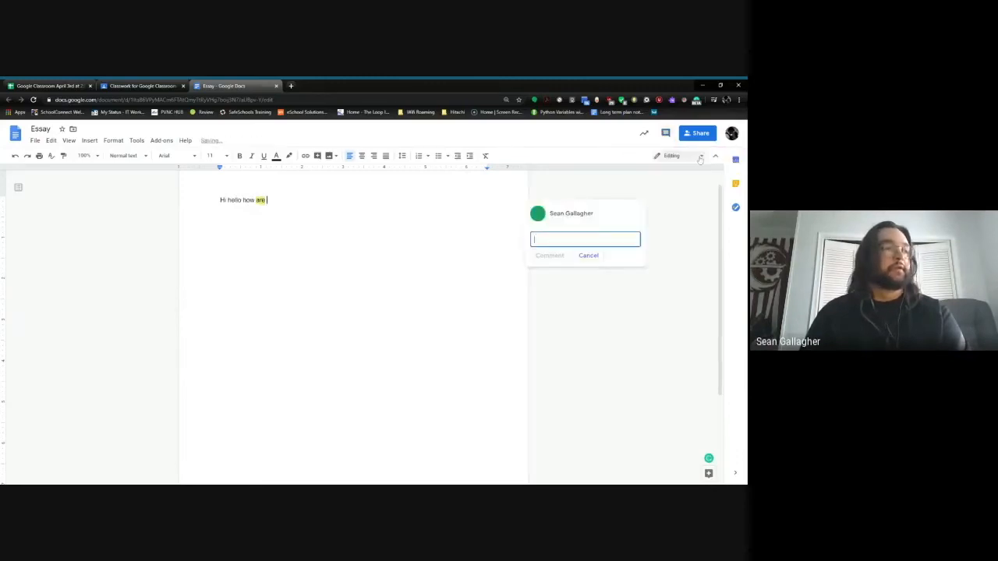
pyautogui.moveTo(182, 200); pyautogui.dragTo(163, 208)
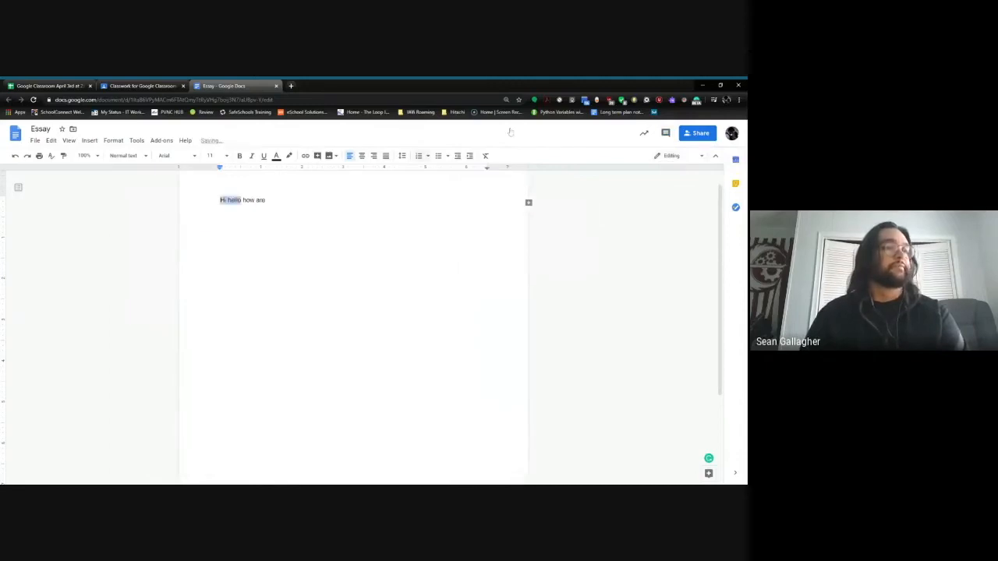
pyautogui.click(665, 133)
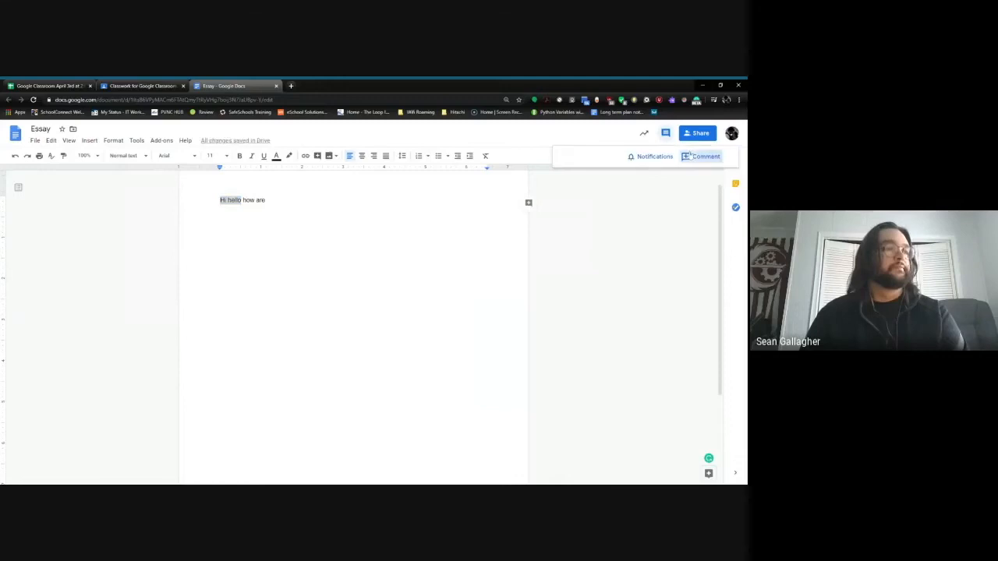
pyautogui.click(689, 156)
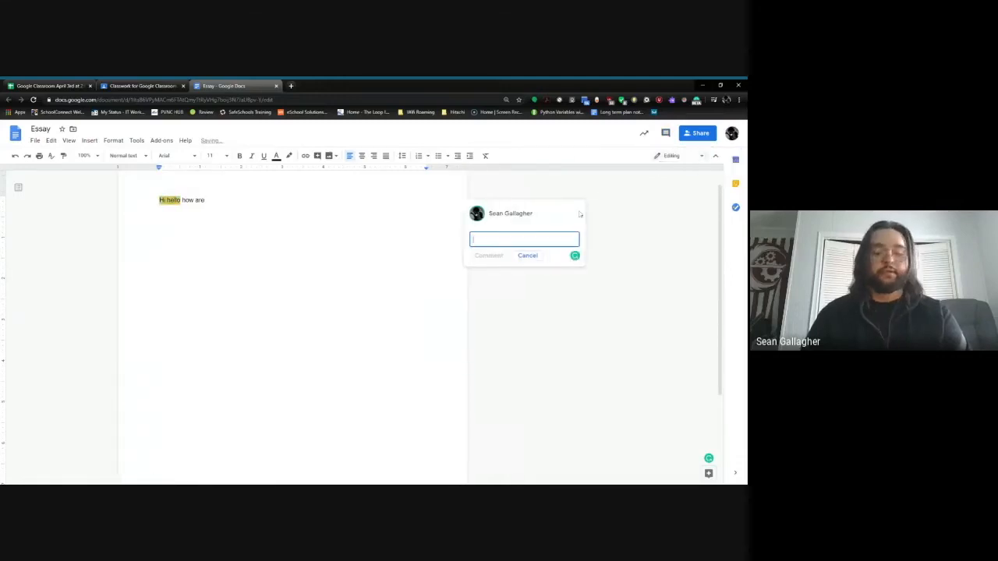
pyautogui.write('duplicat')
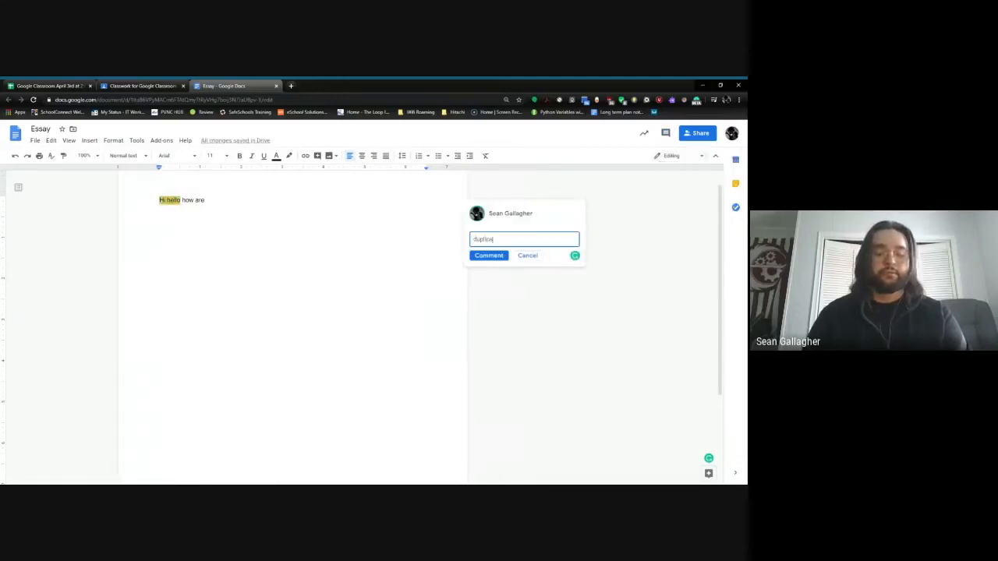
pyautogui.write('e greeting')
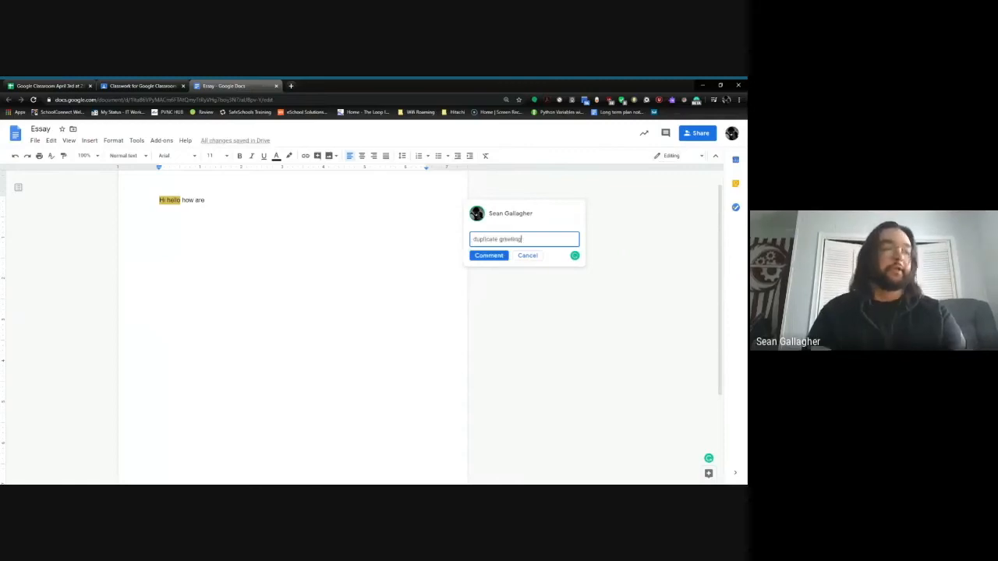
pyautogui.click(489, 256)
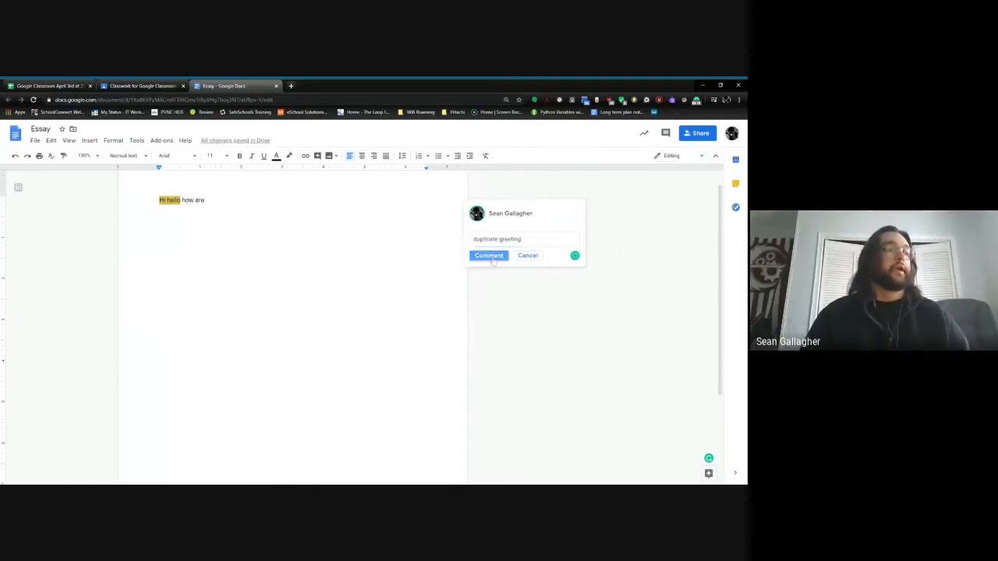
pyautogui.click(492, 262)
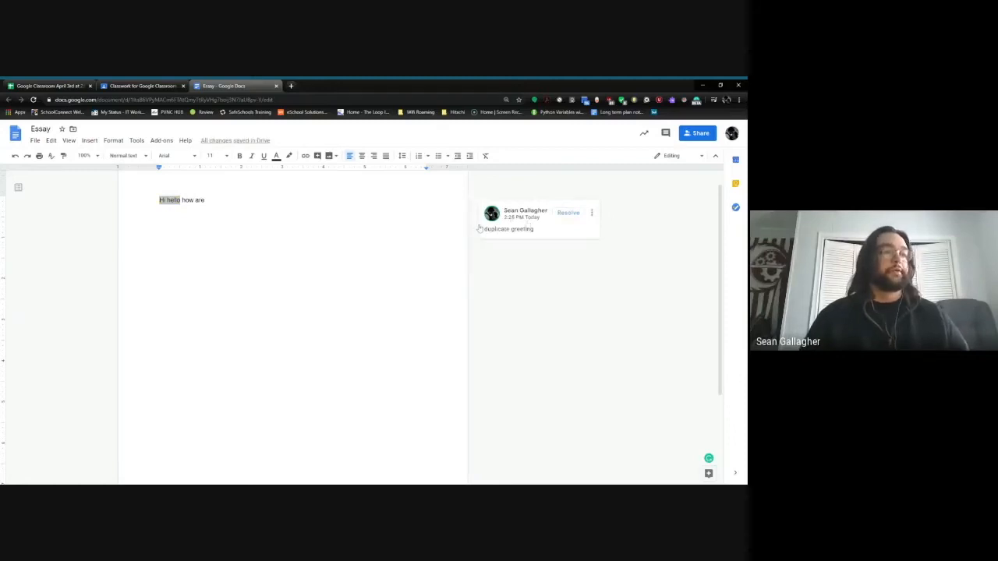
pyautogui.click(568, 213)
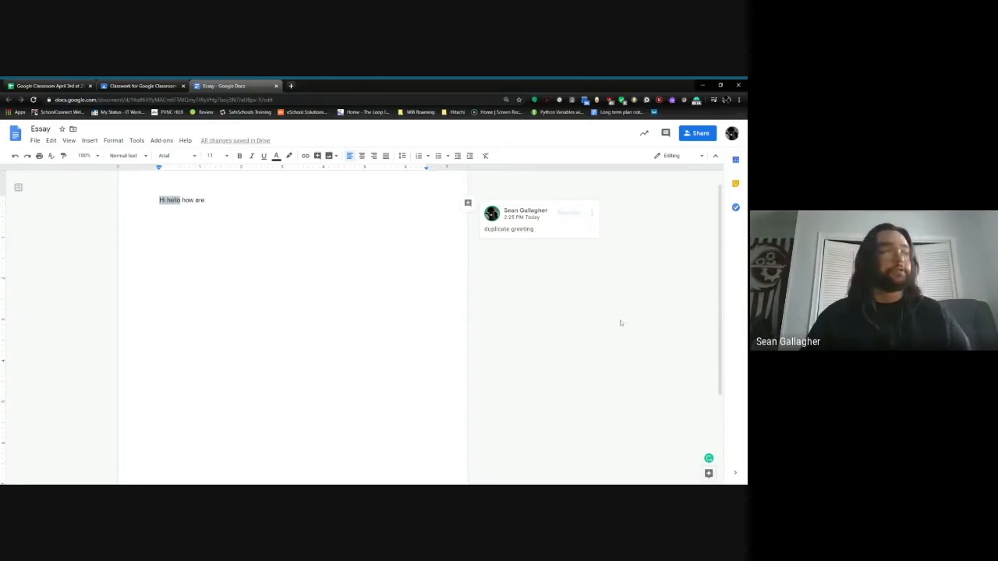
# Switch back to Google Classroom, leave the Essay assignment unchanged, and start a new announcement on the class Stream
pyautogui.click(136, 86)
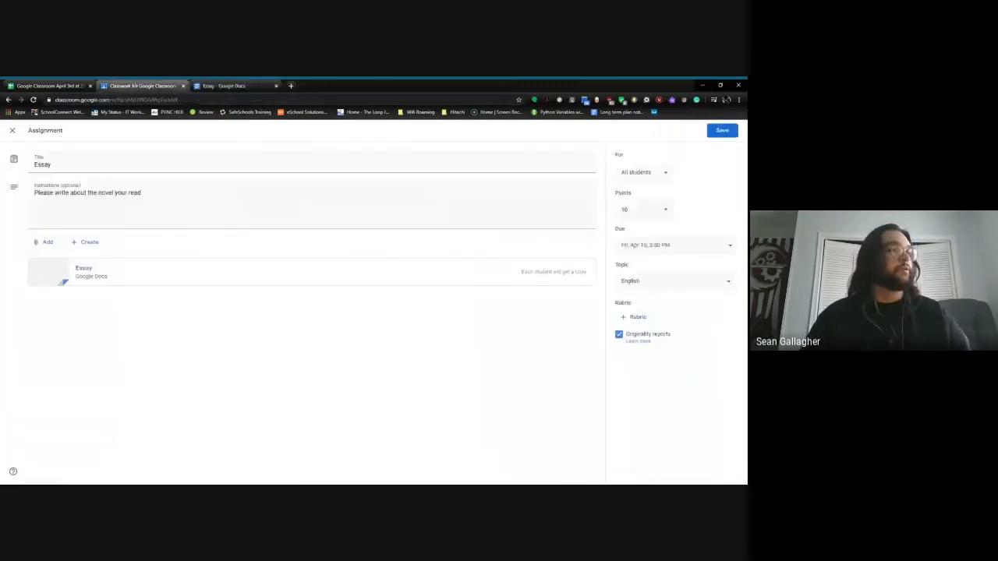
pyautogui.click(11, 131)
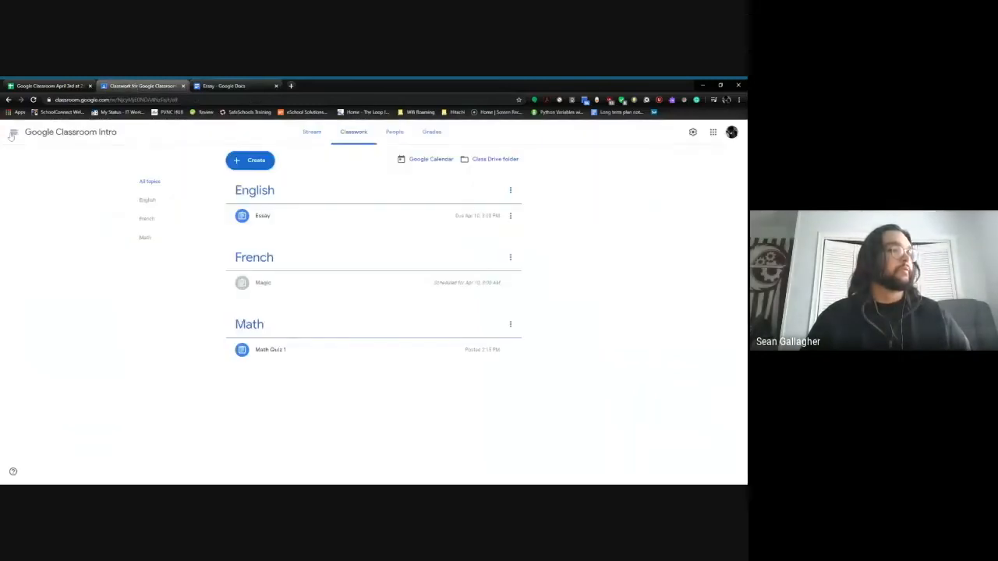
pyautogui.click(312, 134)
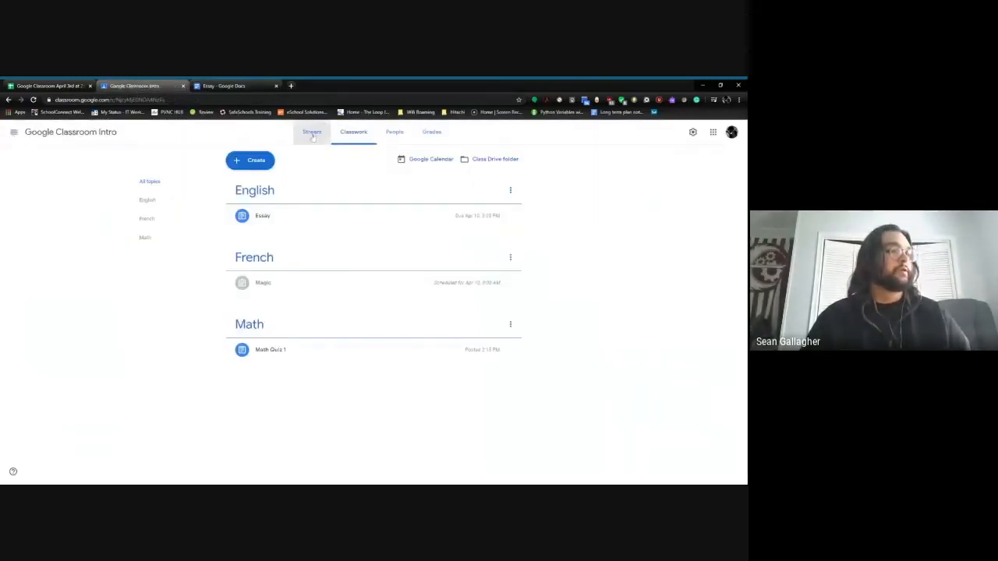
pyautogui.click(316, 279)
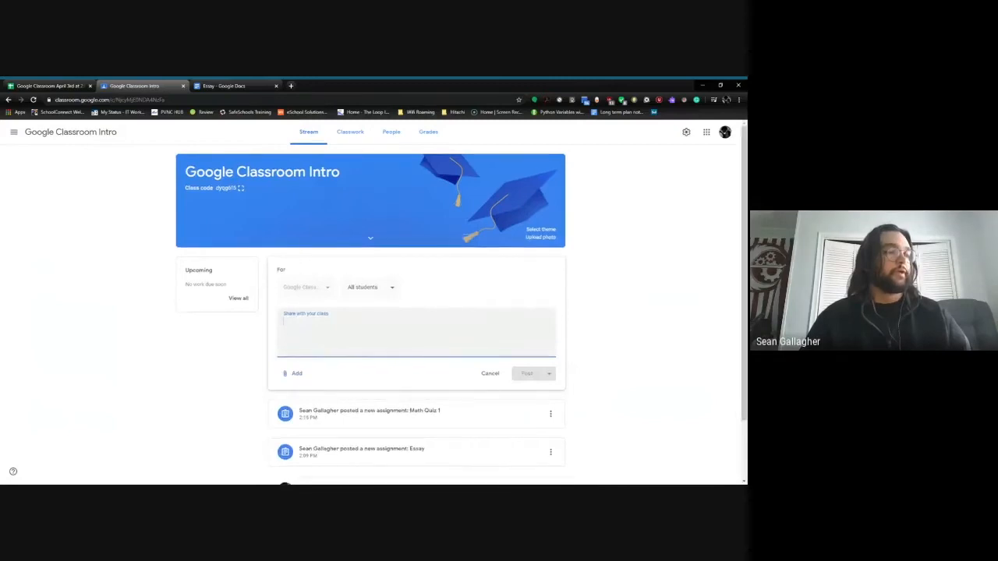
# Post the class comment "hello" under the "Hello Class" announcement in the Stream
pyautogui.scroll(-1, 319, 367)
pyautogui.click(328, 461)
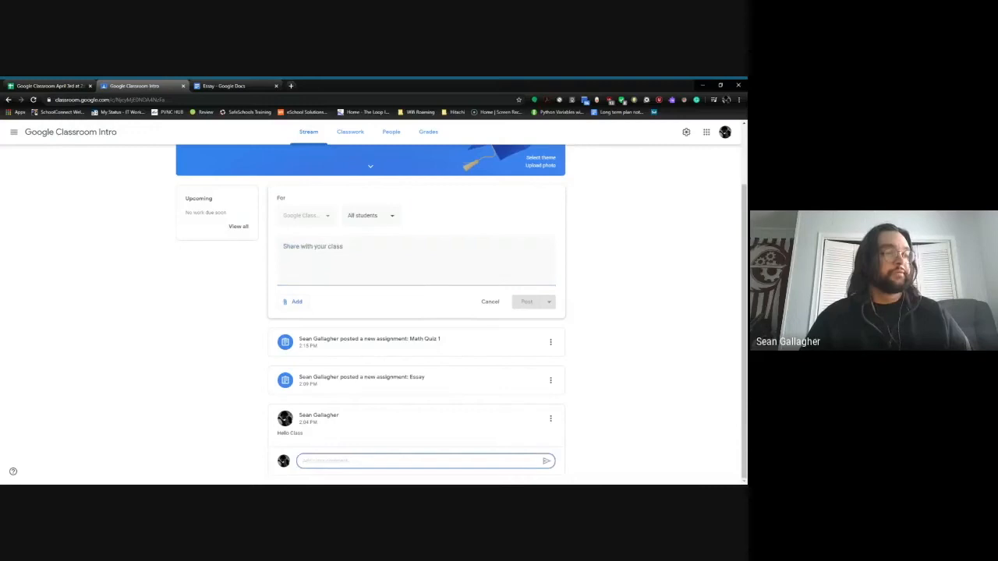
pyautogui.write('Hell')
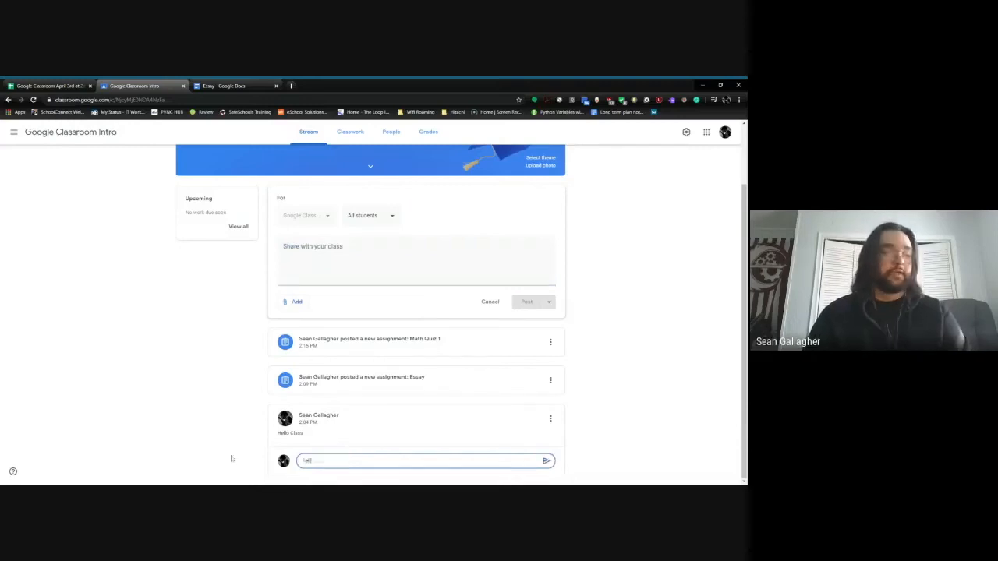
pyautogui.write('o')
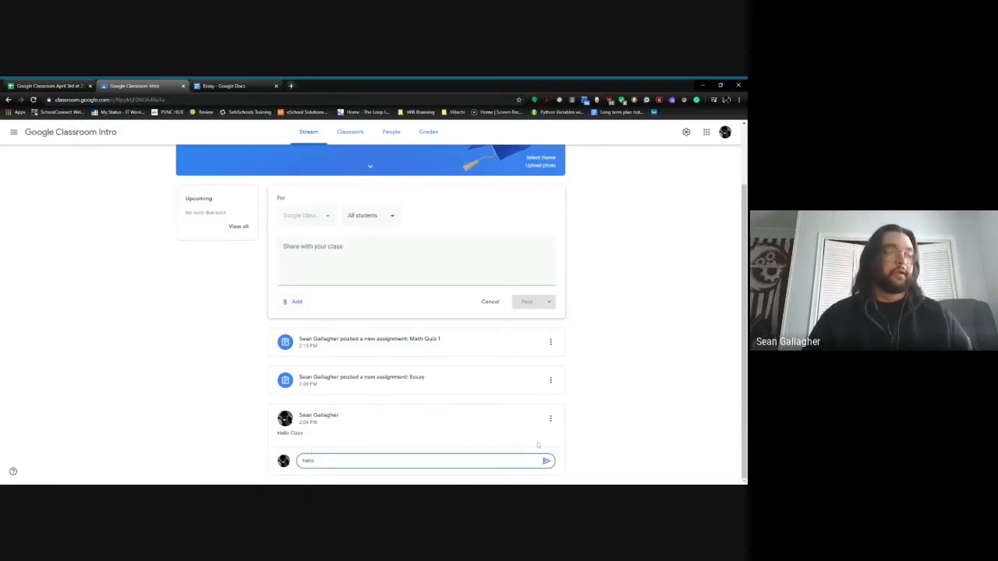
pyautogui.click(546, 461)
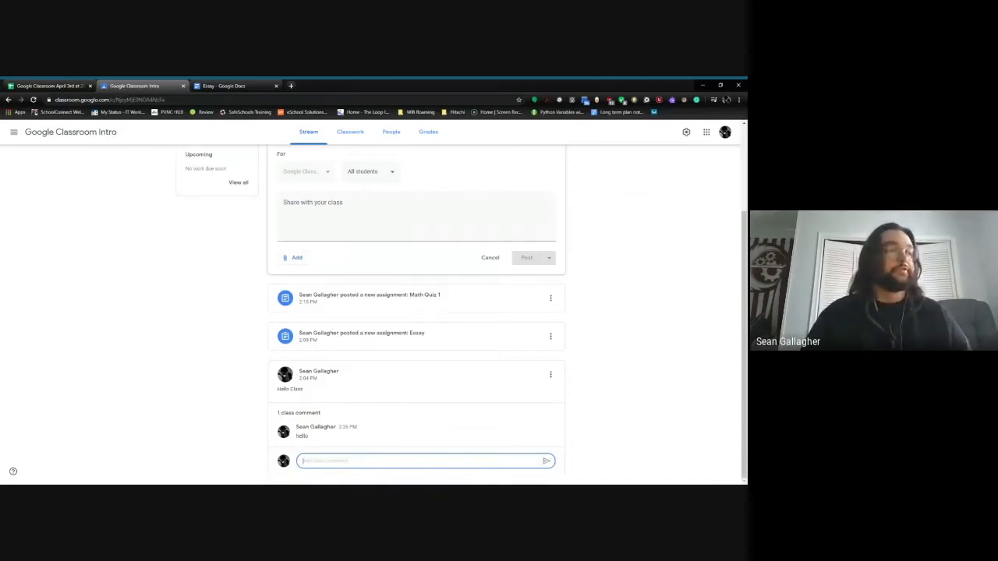
# View the YouTube search and URL options for attaching a video to the announcement, leaving without adding one
pyautogui.scroll(1, 281, 371)
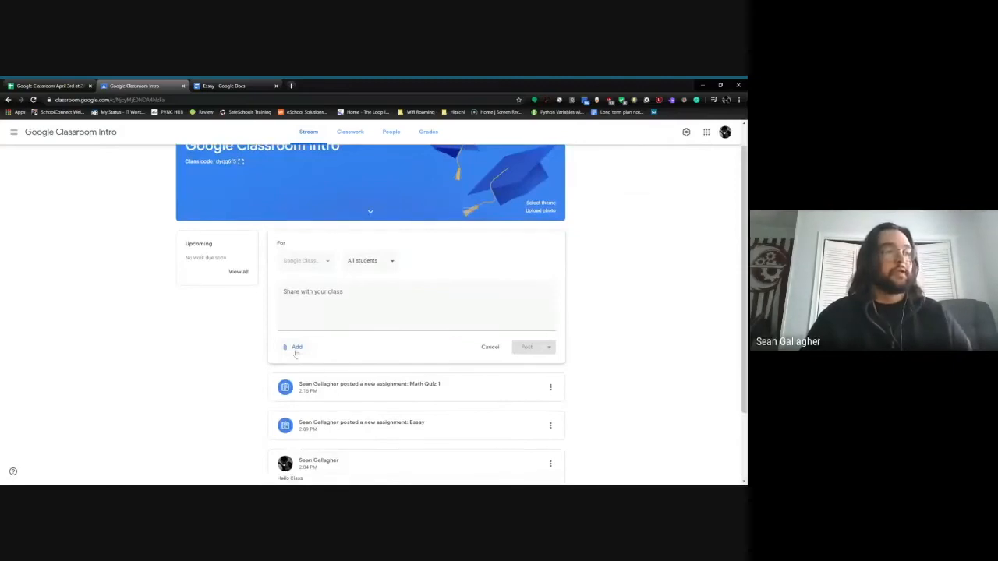
pyautogui.click(295, 352)
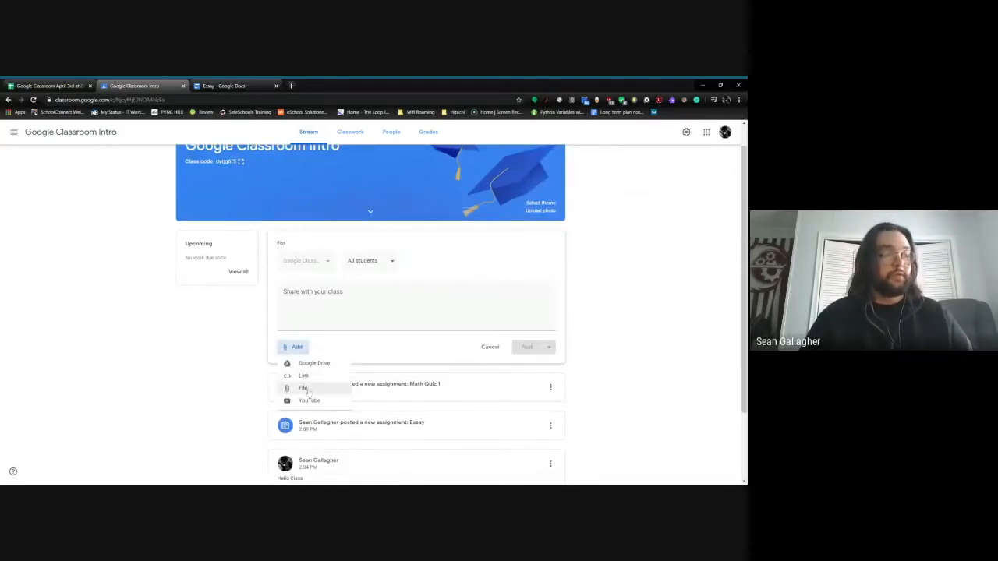
pyautogui.click(309, 400)
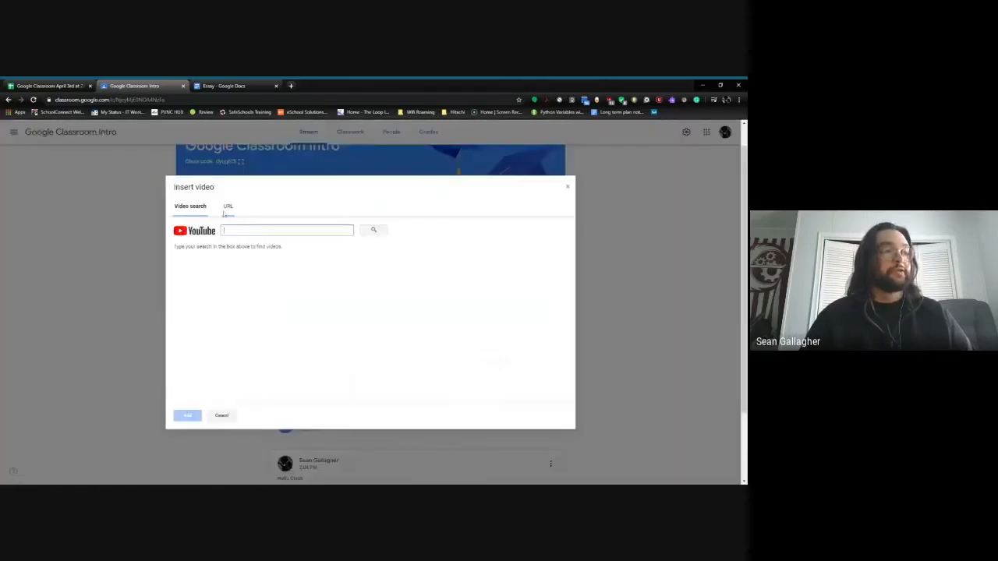
pyautogui.click(226, 207)
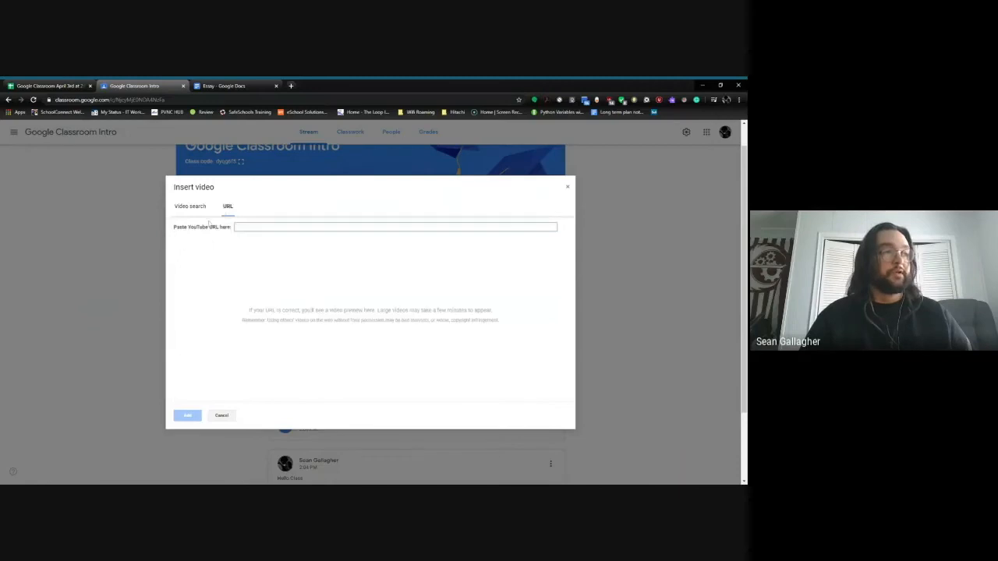
pyautogui.click(198, 207)
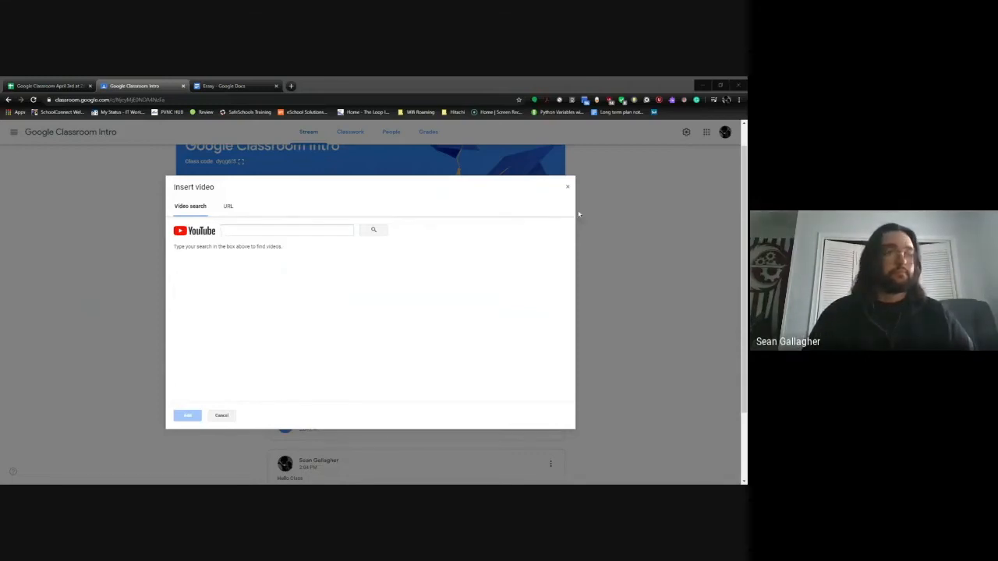
pyautogui.click(568, 187)
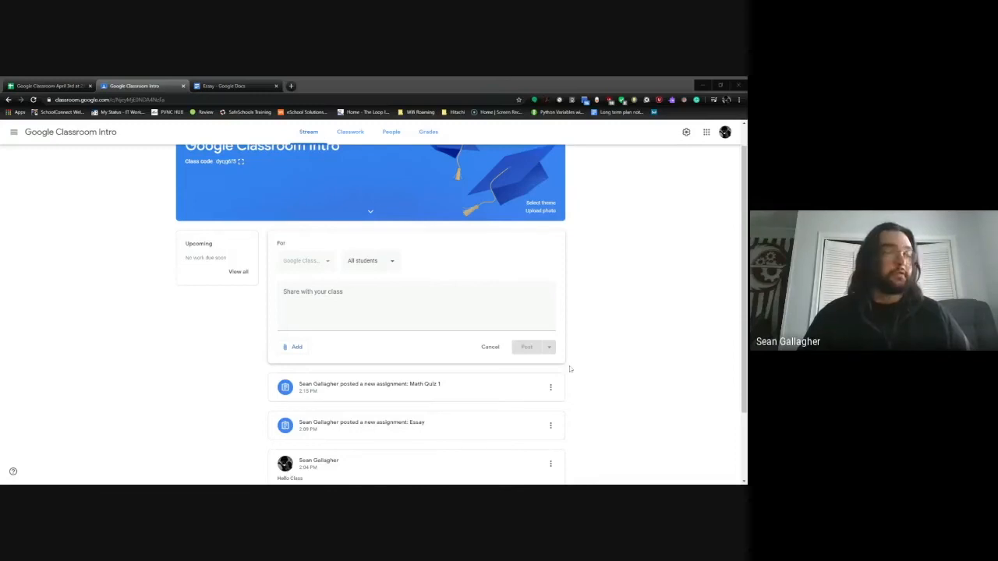
# Delete the "hello" class comment from the "Hello Class" announcement and confirm the deletion
pyautogui.scroll(-2, 561, 405)
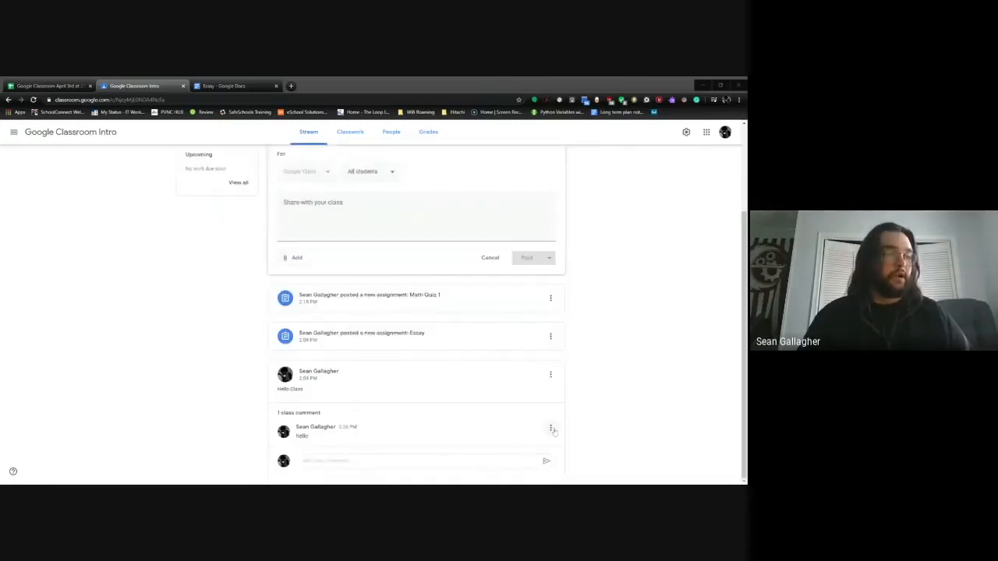
pyautogui.click(550, 428)
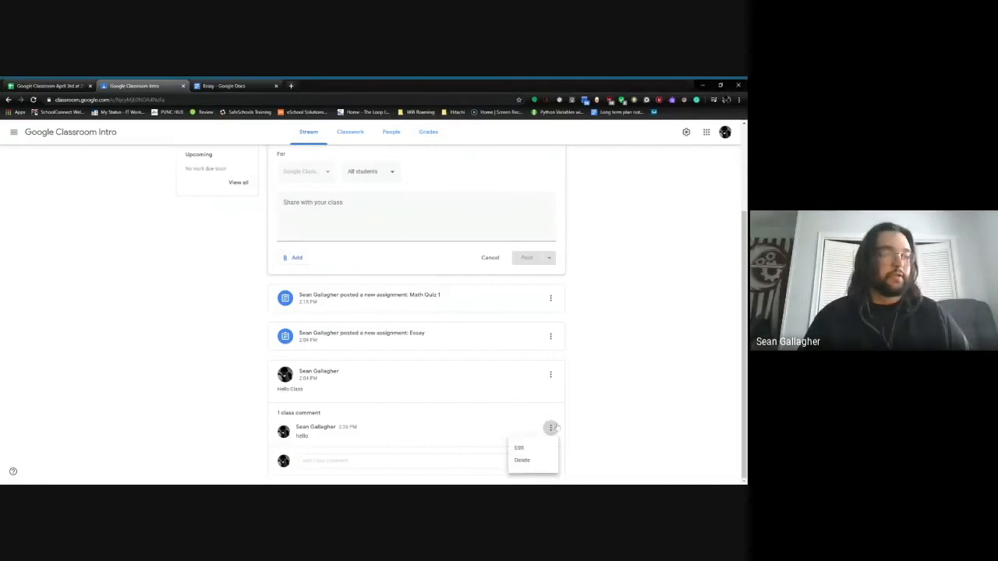
pyautogui.click(533, 461)
pyautogui.click(416, 323)
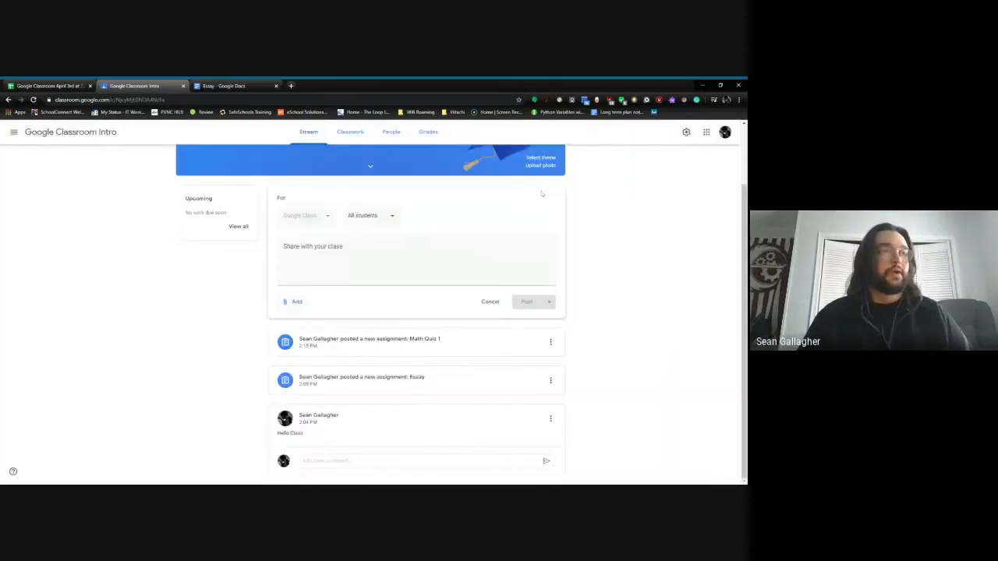
# Set the Stream permission in the class settings to "Students can only comment" and save the settings
pyautogui.click(686, 132)
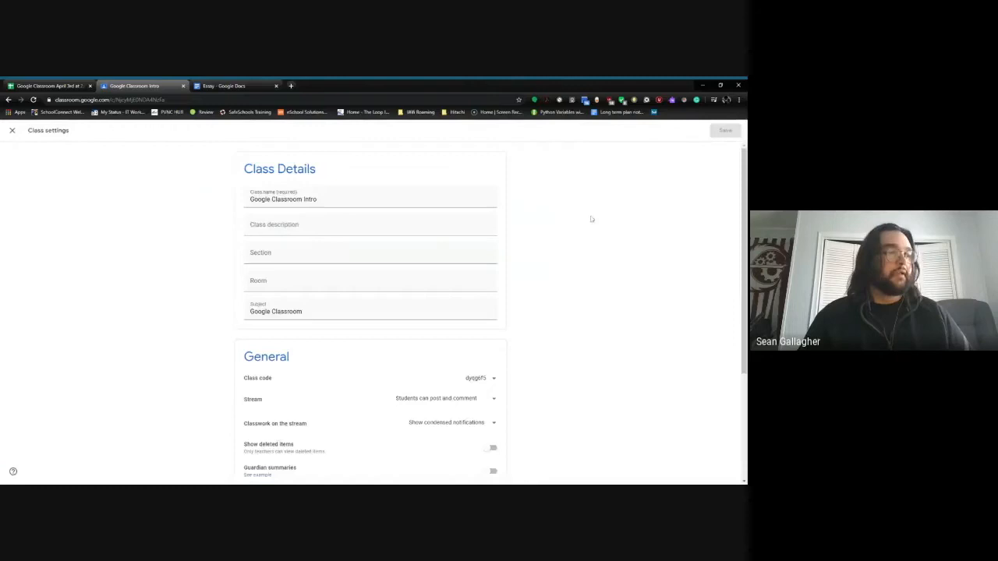
pyautogui.scroll(-1, 578, 268)
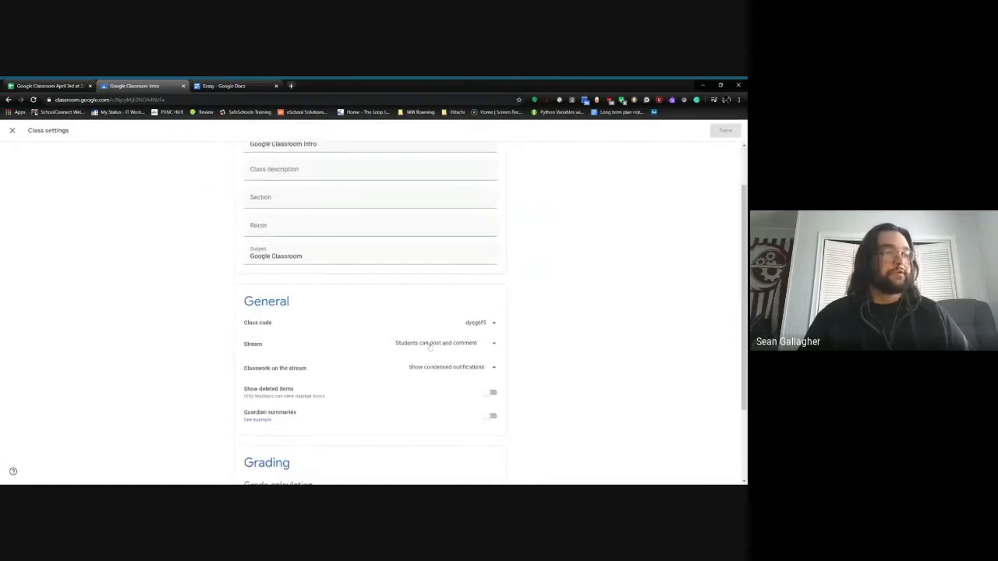
pyautogui.click(480, 346)
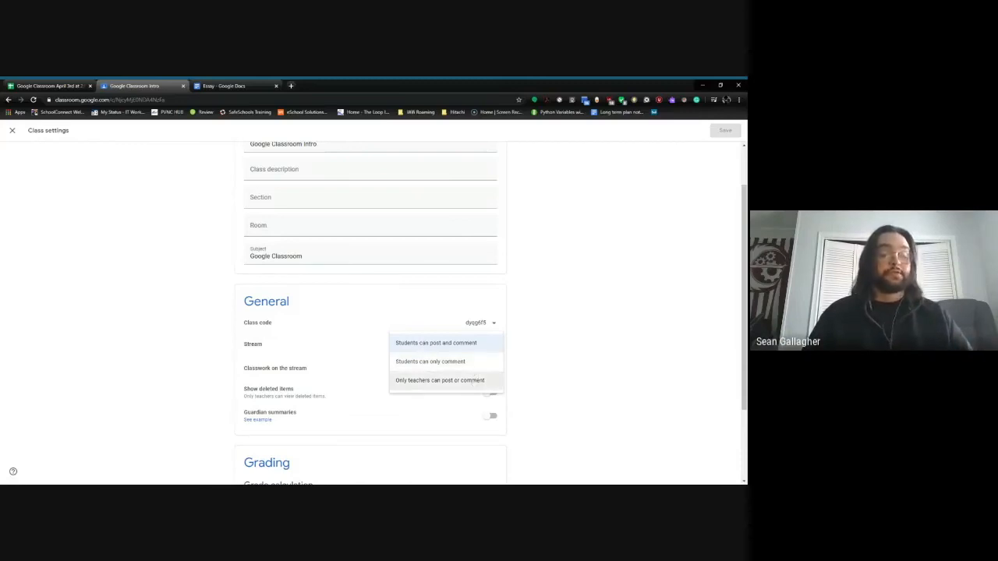
pyautogui.click(480, 367)
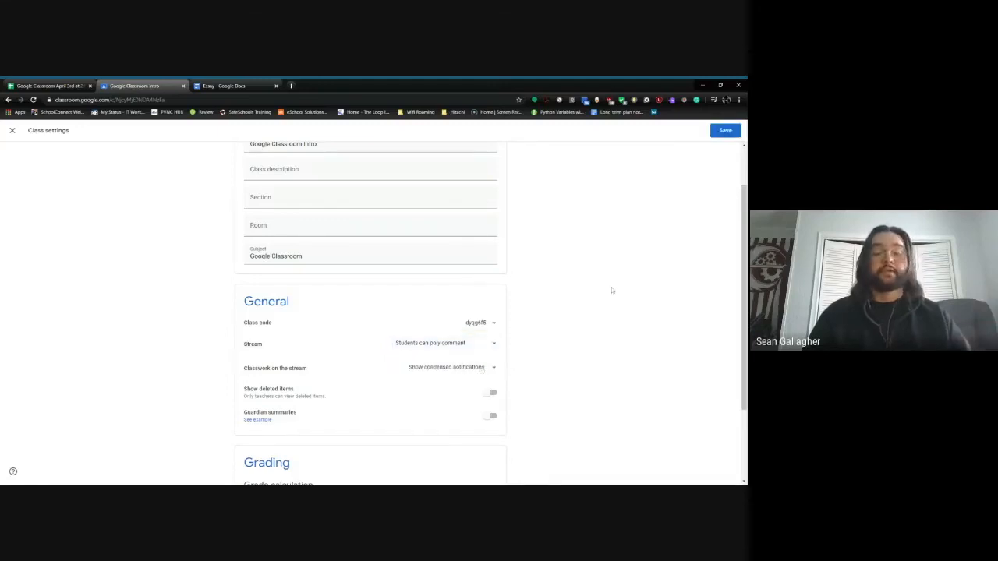
pyautogui.click(724, 134)
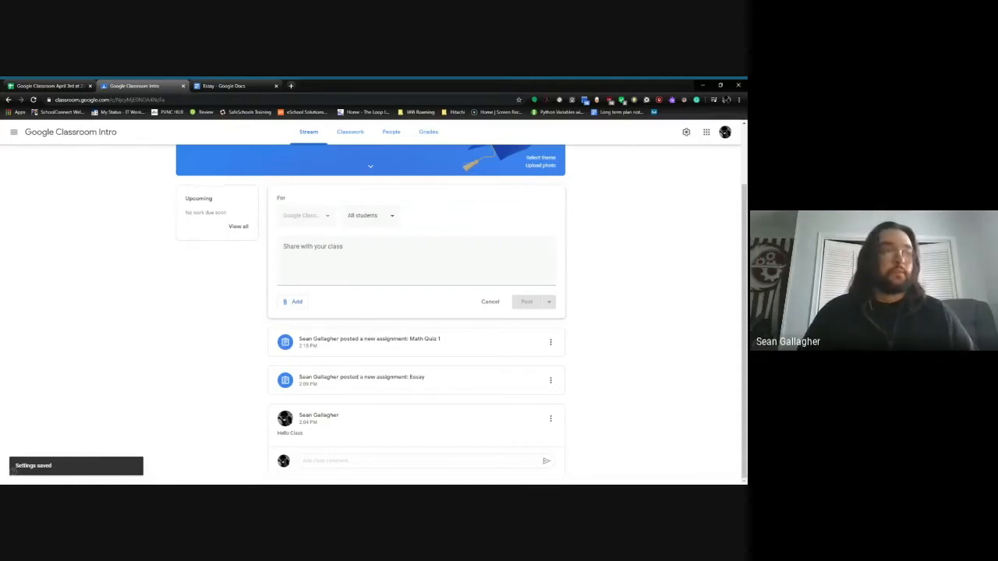
# View the student choices for the announcement's audience without changing them, and return to the Classwork page
pyautogui.click(388, 218)
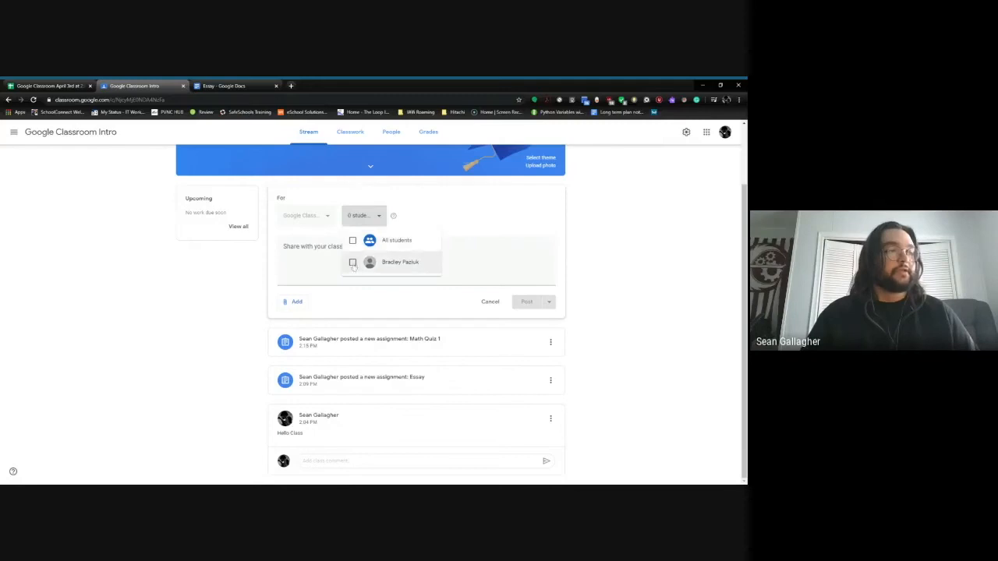
pyautogui.click(463, 220)
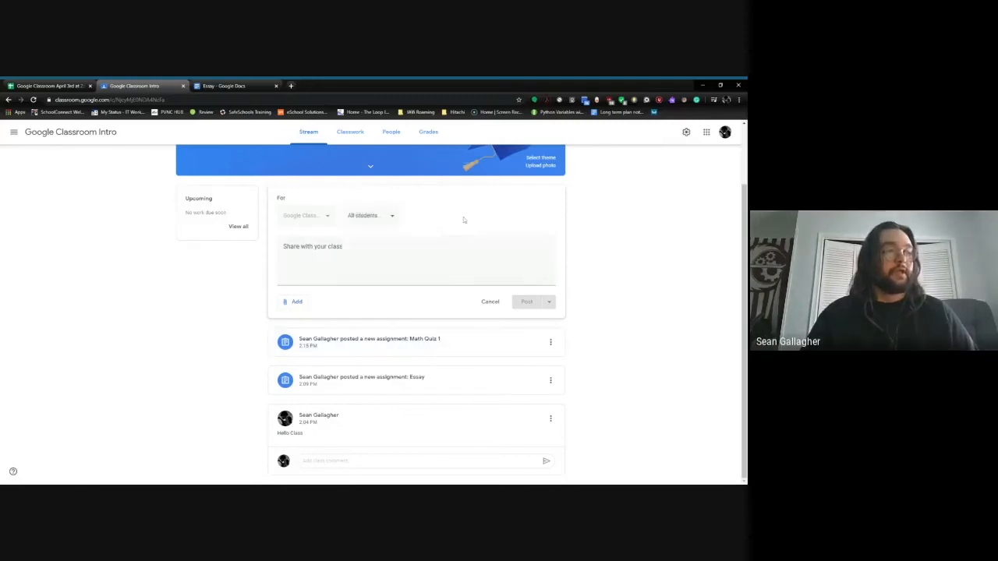
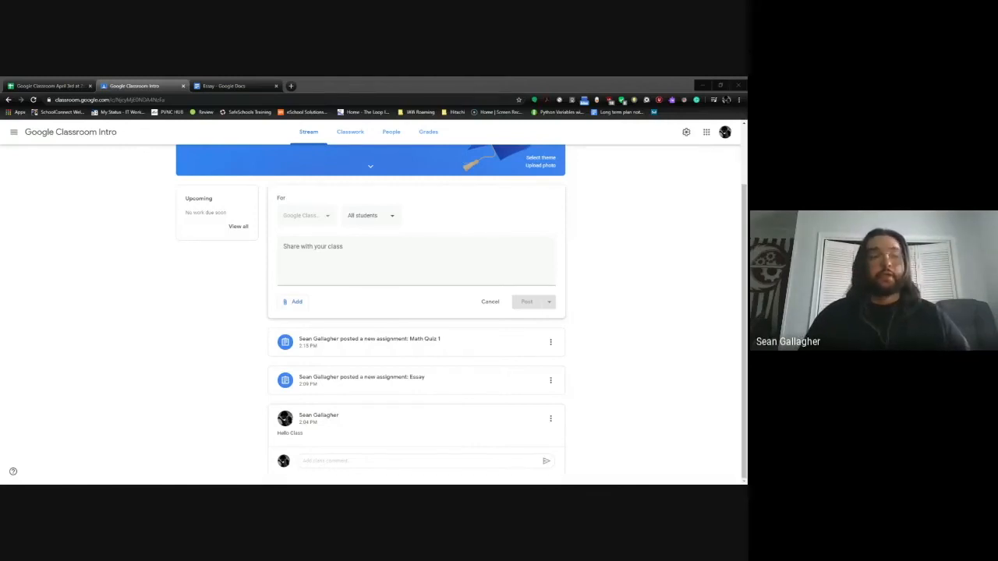
pyautogui.click(358, 132)
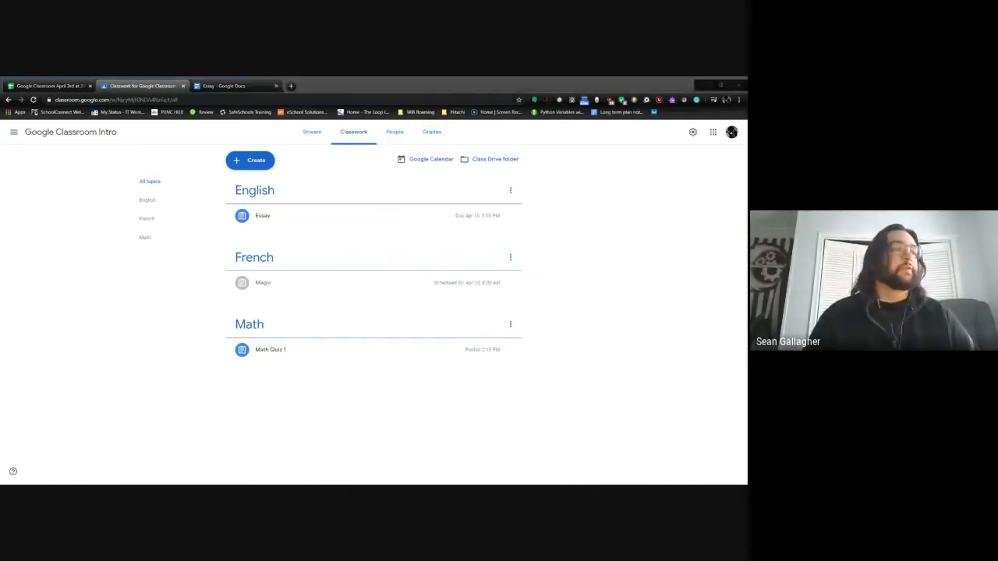
# In Google Calendar, draft an untitled event for April 3, 2020, 5:00pm to 5:30pm, with Hangouts Meet conferencing
pyautogui.moveTo(287, 78); pyautogui.dragTo(313, 90)
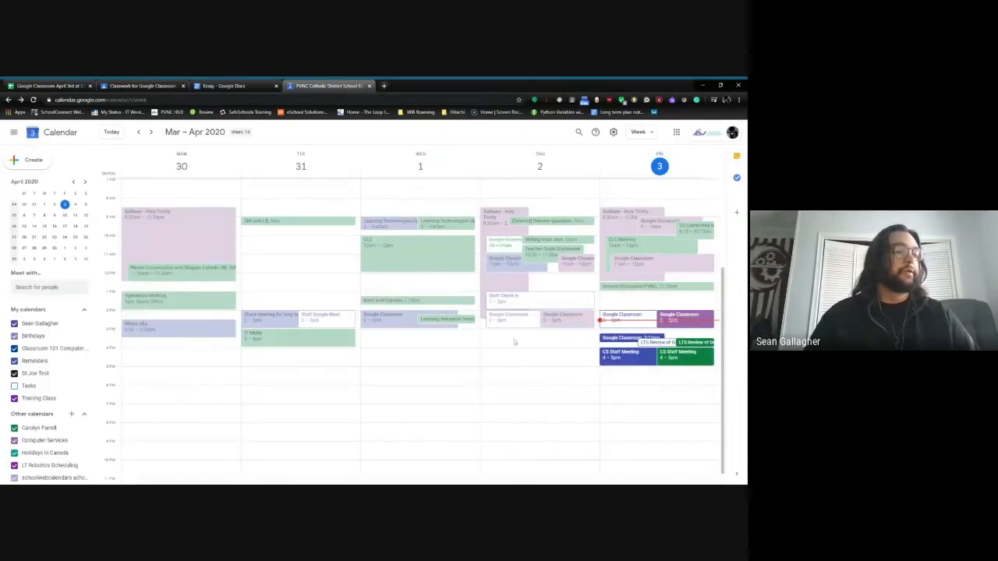
pyautogui.click(604, 373)
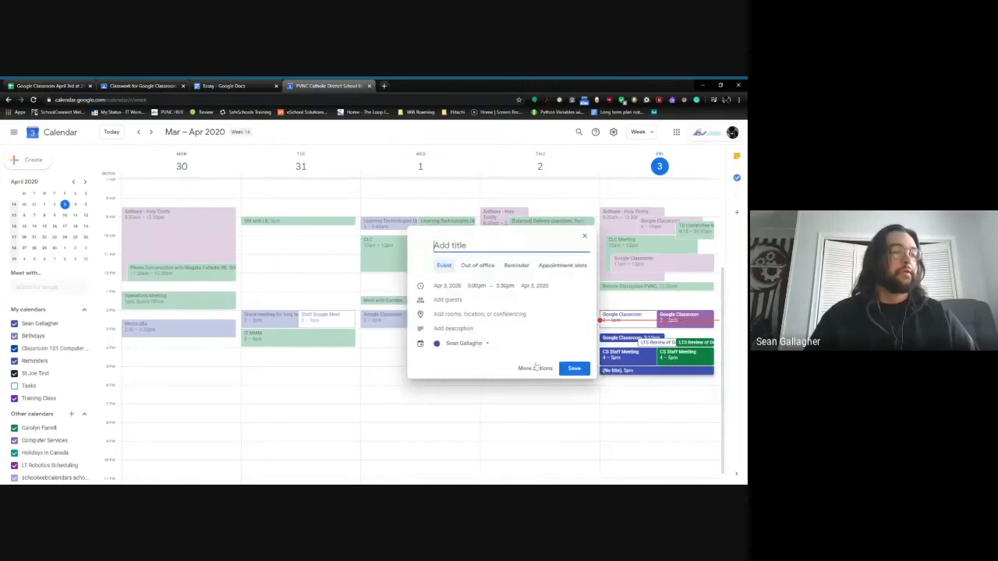
pyautogui.click(535, 367)
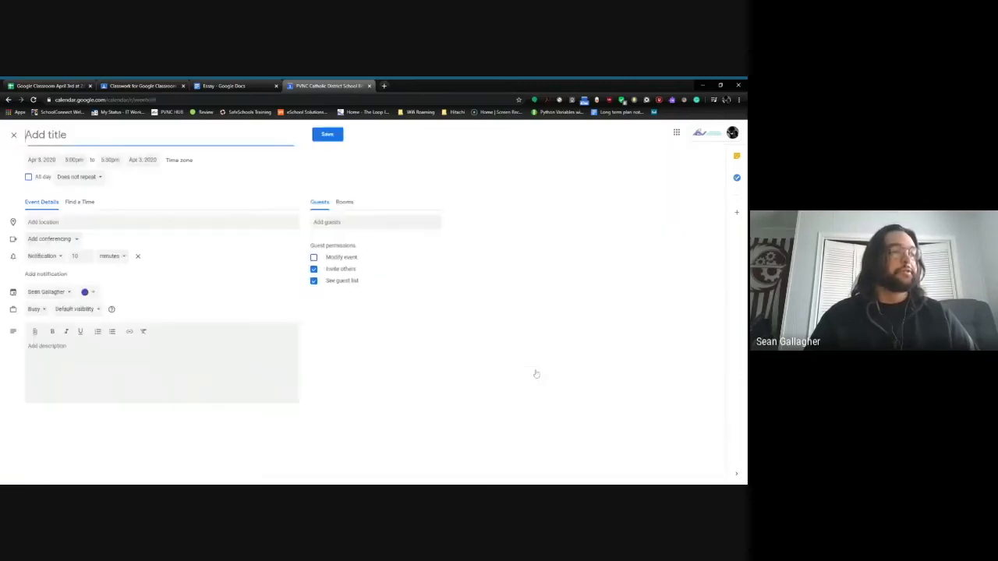
pyautogui.click(74, 240)
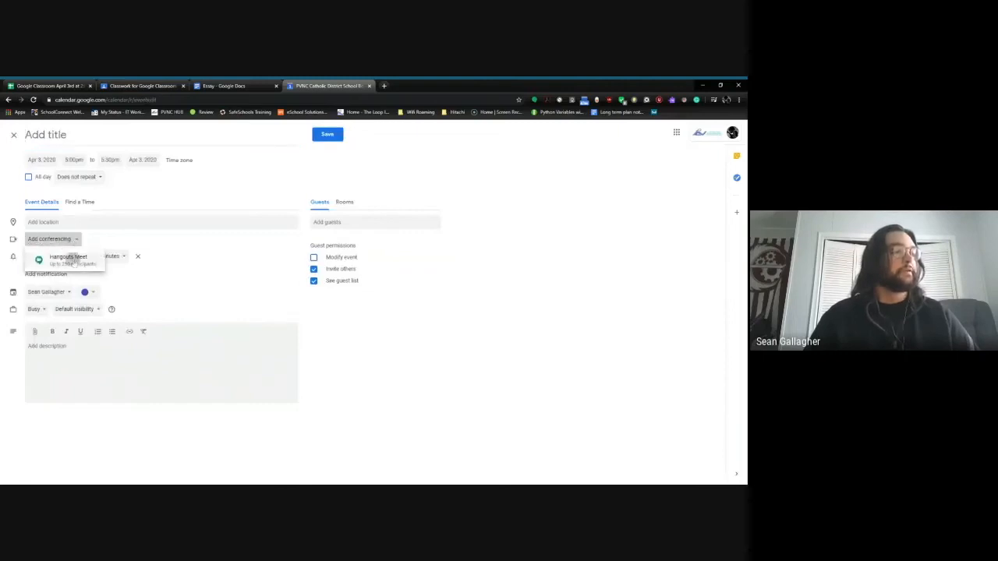
pyautogui.click(74, 260)
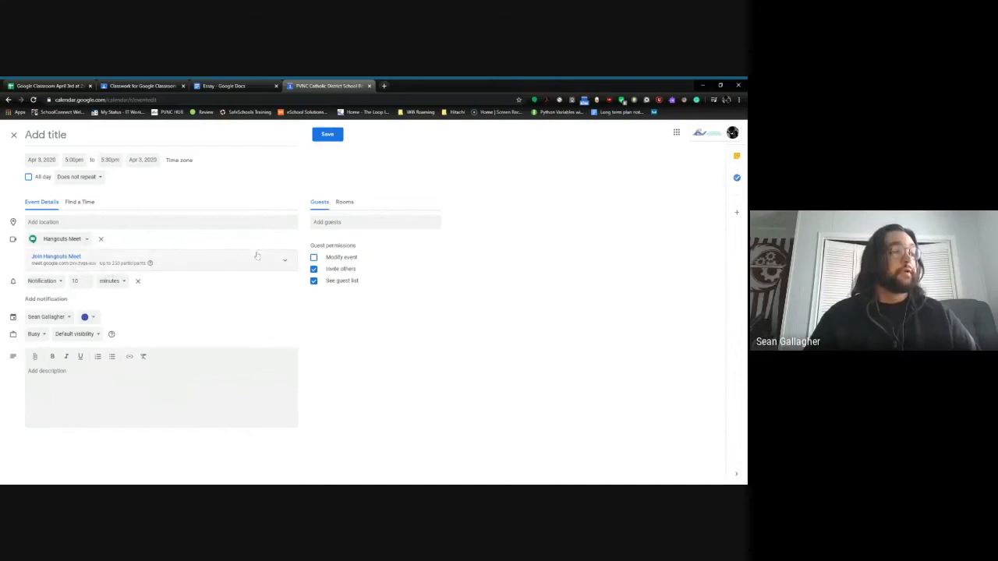
# View the event's guest suggestions, leave the event draft without saving it, and close Google Calendar
pyautogui.click(343, 222)
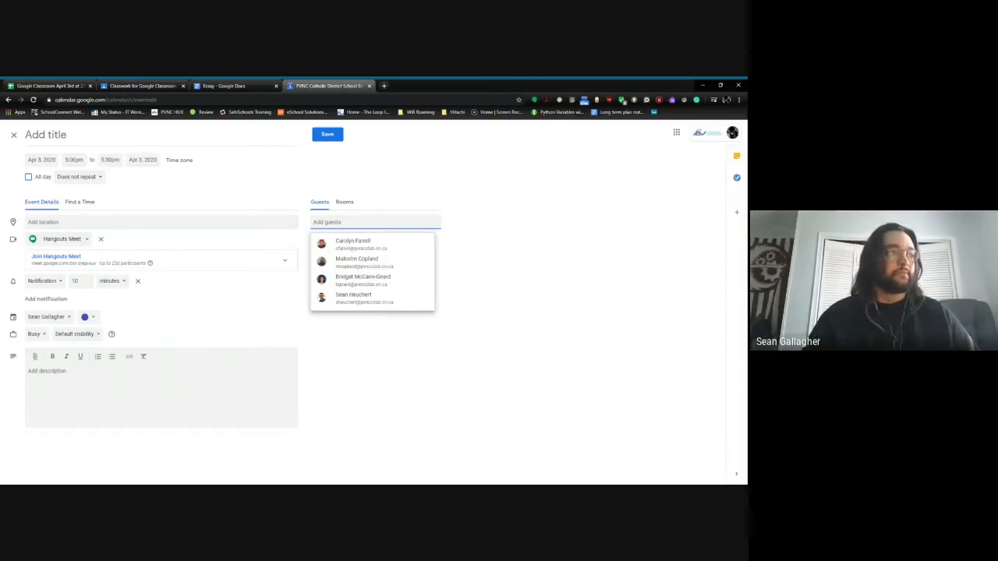
pyautogui.click(385, 160)
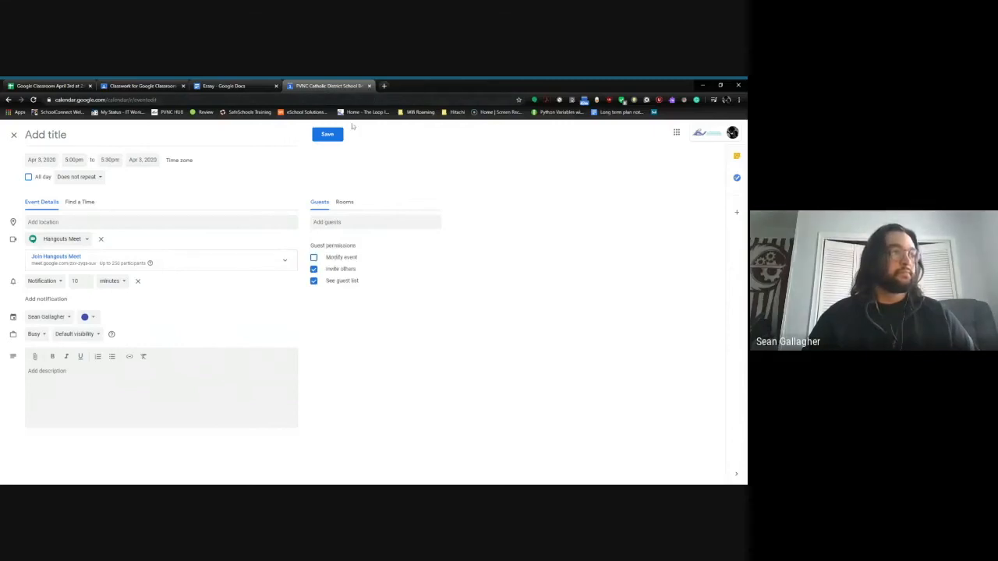
pyautogui.click(12, 142)
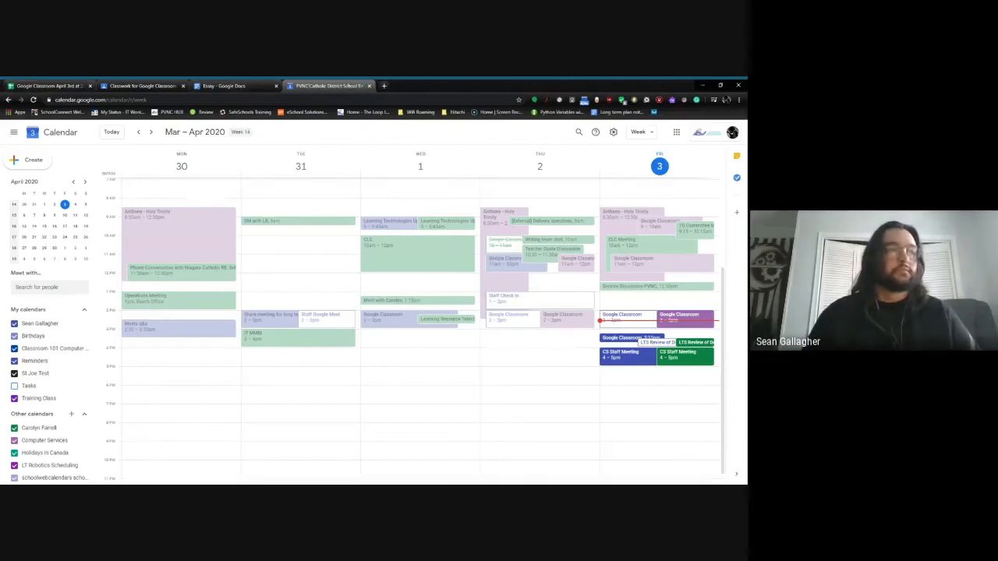
pyautogui.click(369, 86)
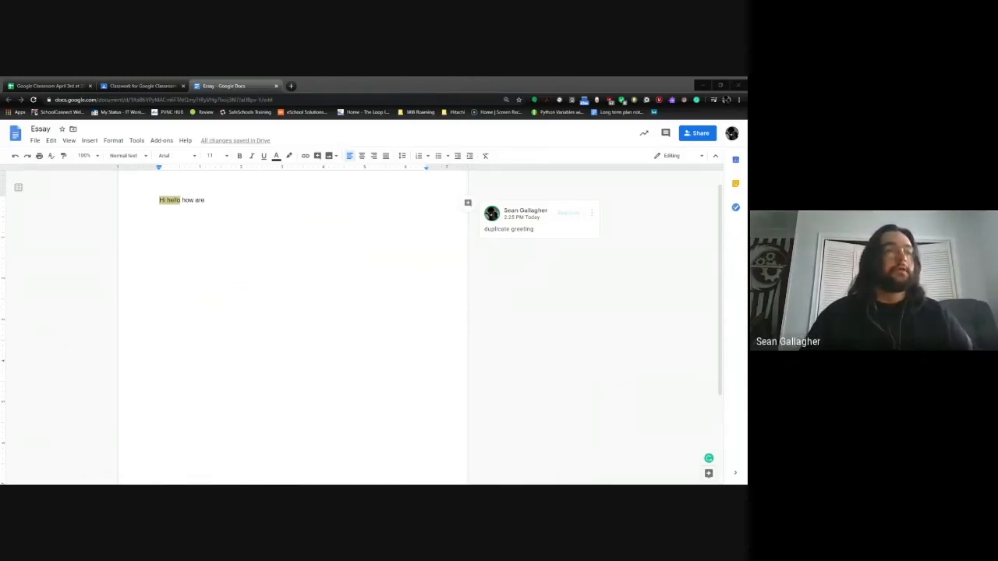
# In the Essay document, view the available editing modes without switching, and open the comment history
pyautogui.click(693, 156)
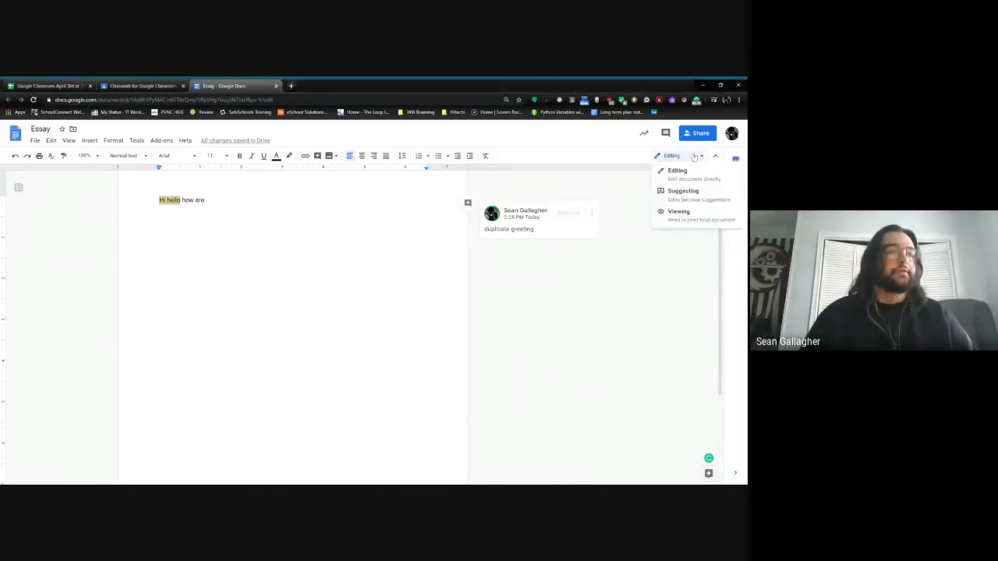
pyautogui.click(623, 163)
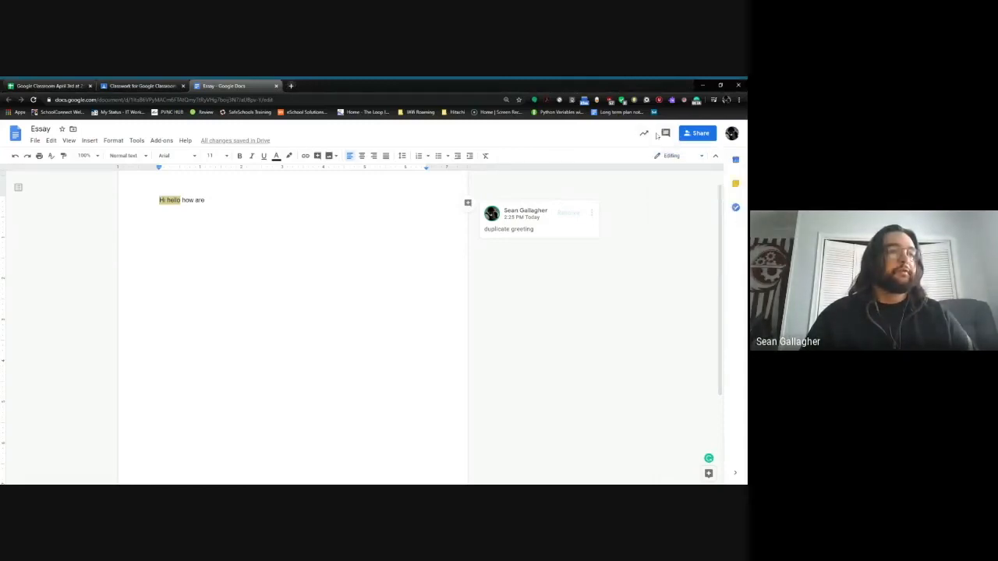
pyautogui.click(665, 133)
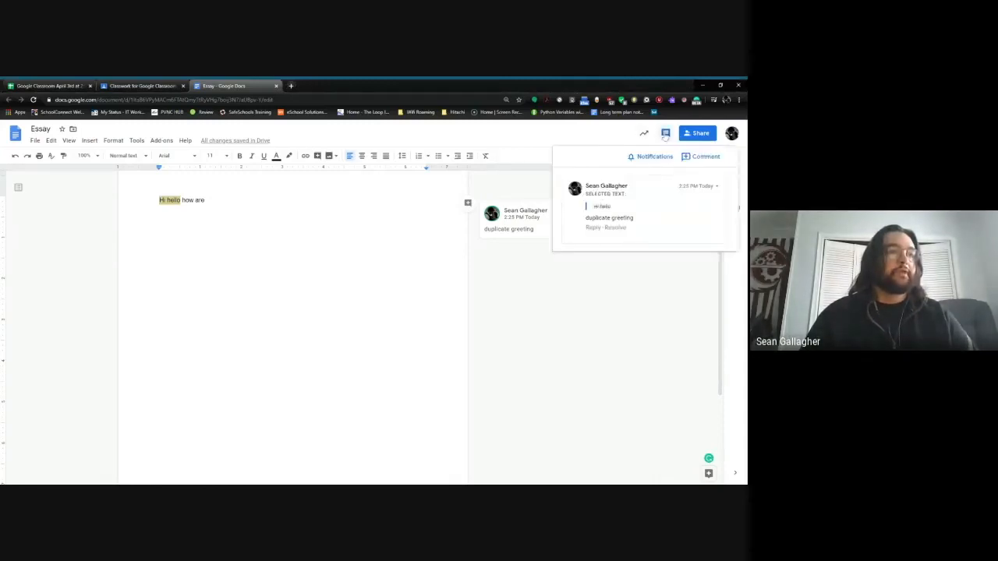
# View the Essay document's activity dashboard, close it, and look over the file commands without choosing one
pyautogui.click(644, 134)
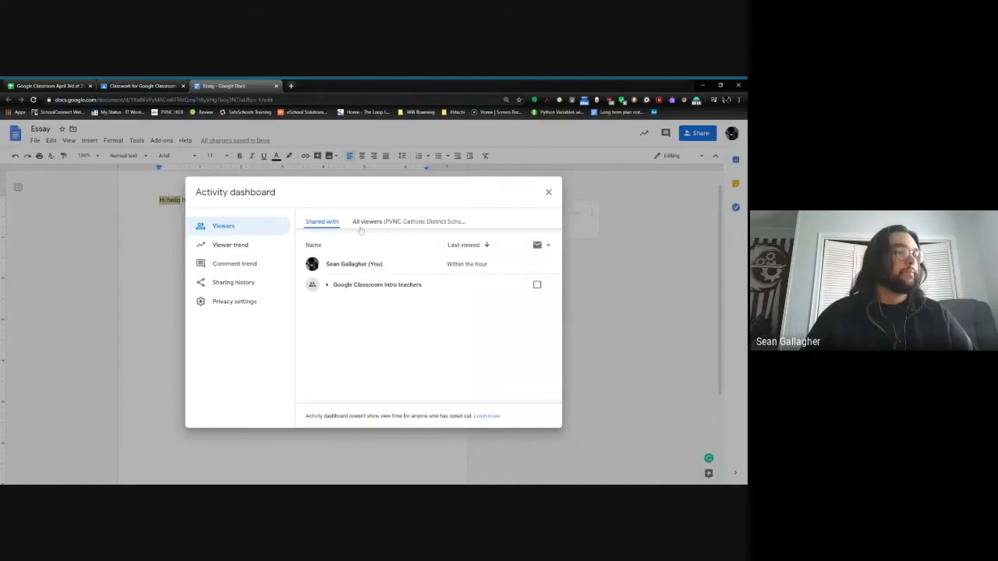
pyautogui.click(548, 192)
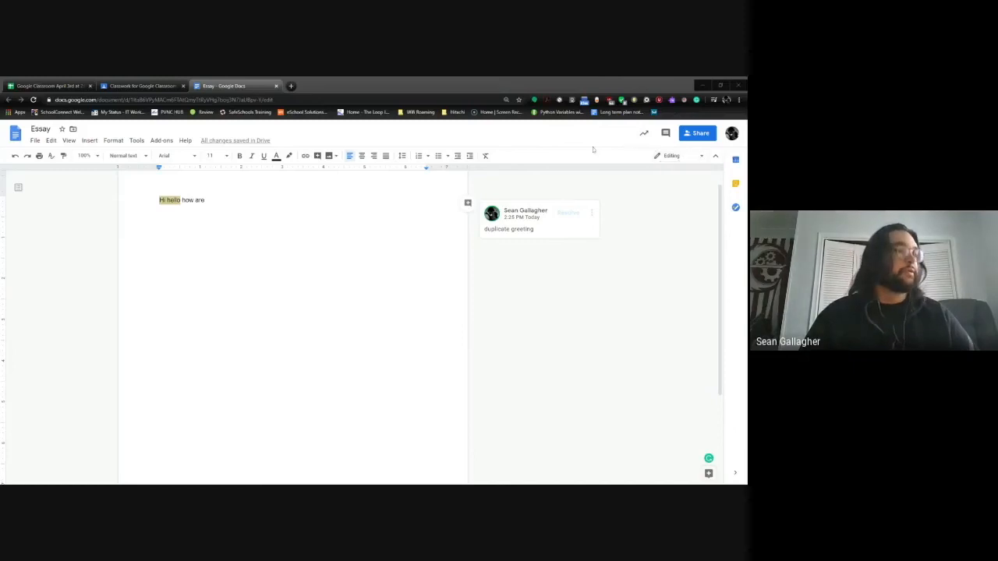
pyautogui.click(35, 140)
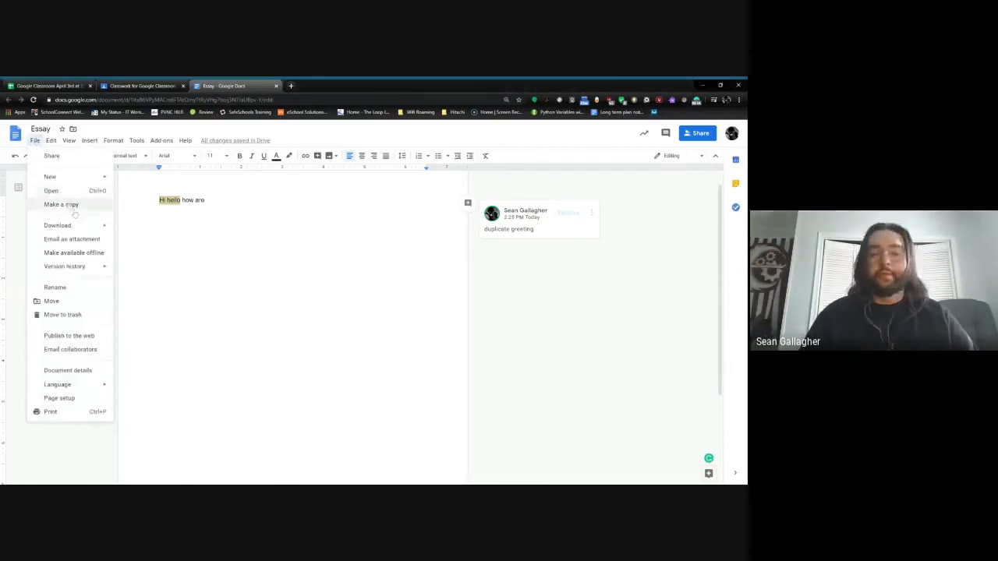
pyautogui.click(678, 223)
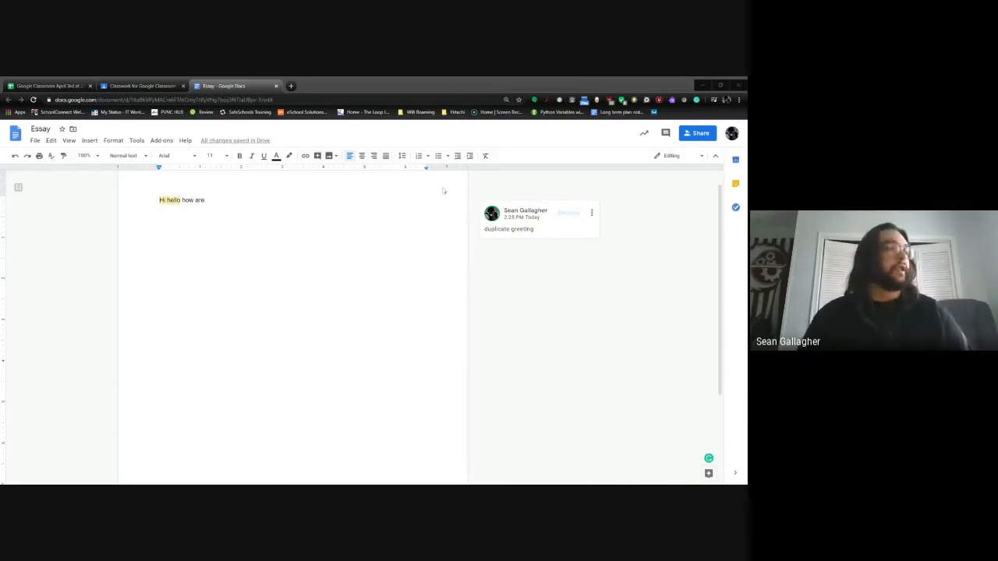
# Return to Google Classroom, open the Classes overview, and view the management options for the Google Classroom Intro class without choosing one
pyautogui.click(163, 85)
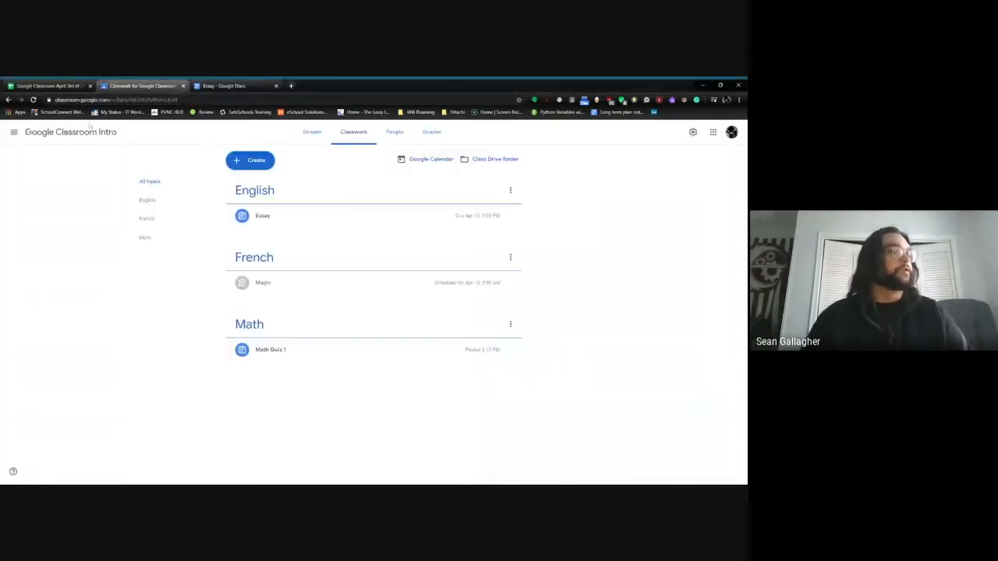
pyautogui.click(14, 132)
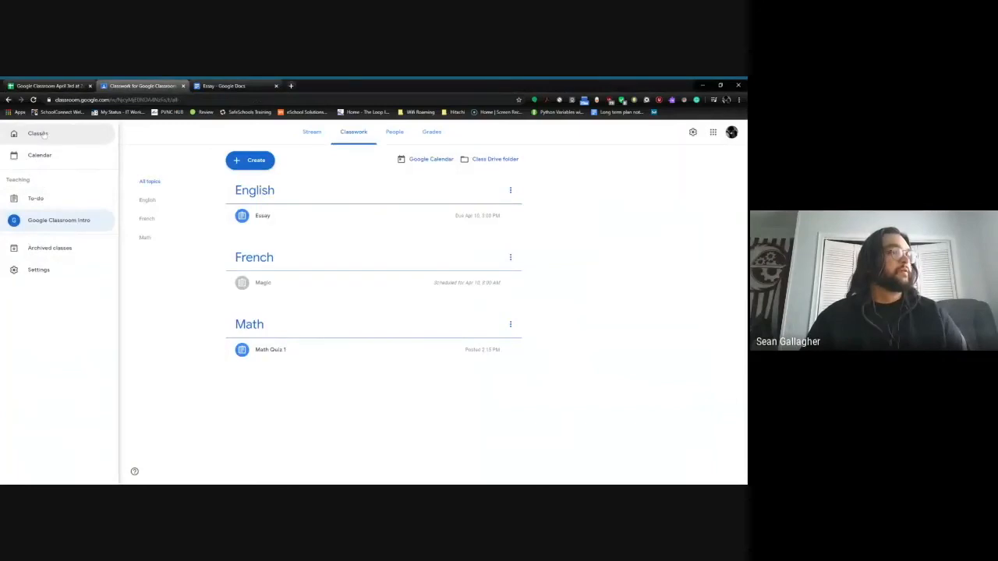
pyautogui.click(39, 134)
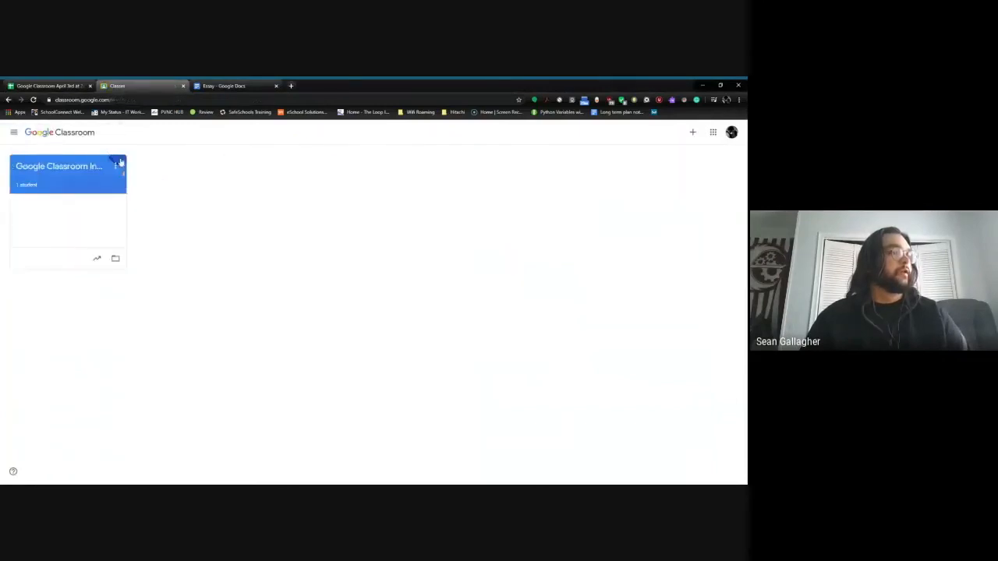
pyautogui.click(117, 166)
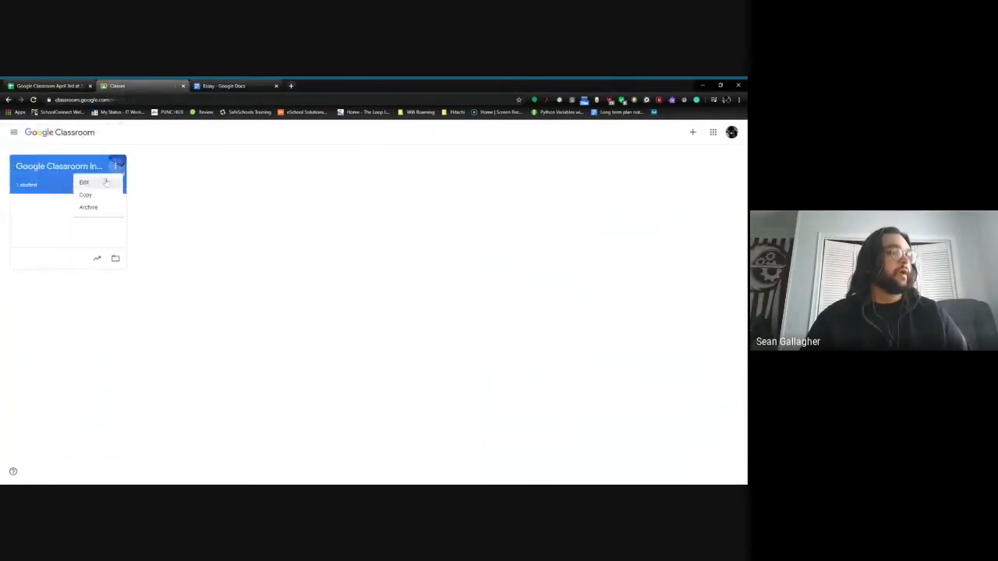
pyautogui.click(149, 192)
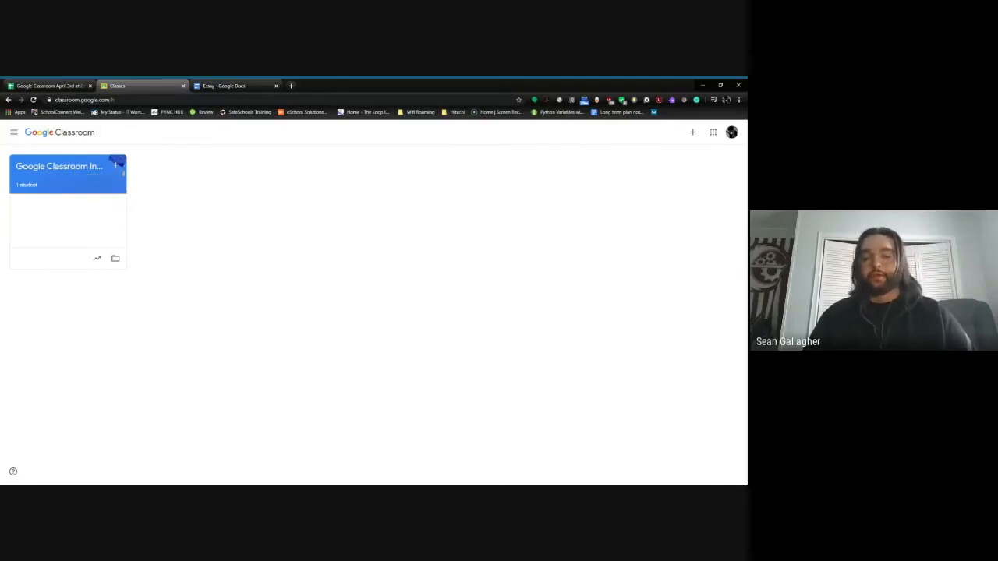
# From the Google Classroom Intro class's Classwork page, open the class Drive folder, view its Essay subfolder, and close Drive
pyautogui.click(103, 167)
pyautogui.click(364, 133)
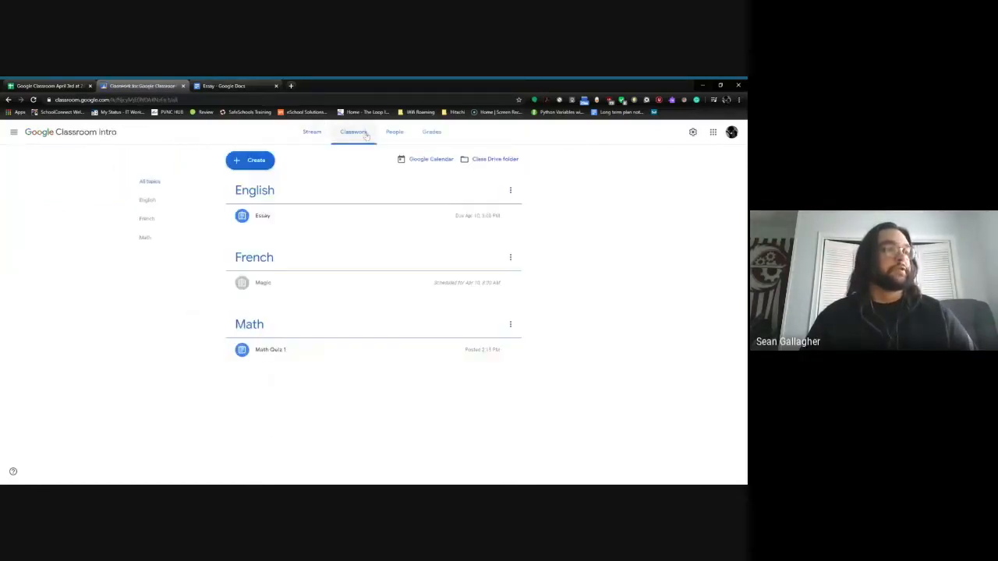
pyautogui.click(501, 159)
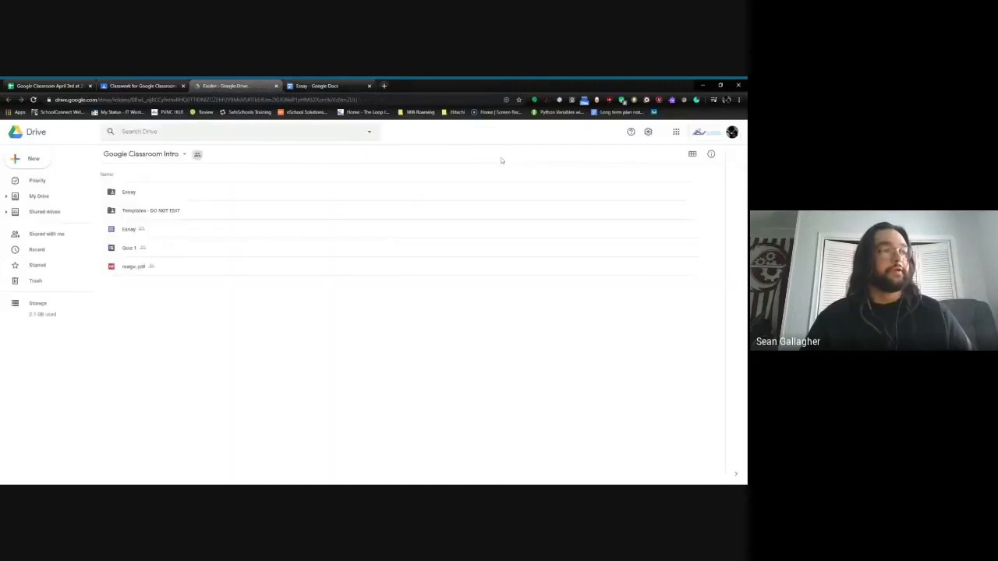
pyautogui.doubleClick(129, 195)
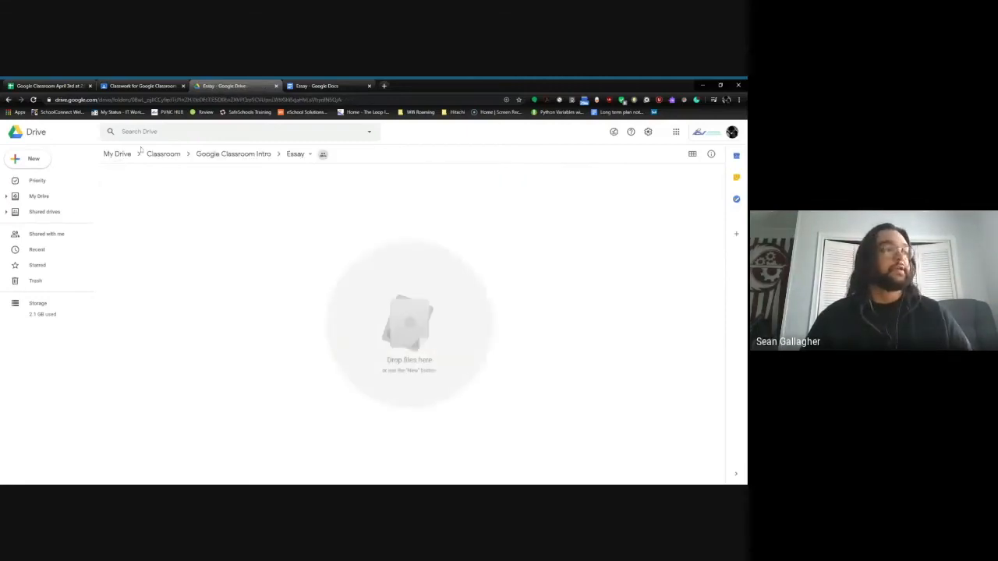
pyautogui.click(217, 155)
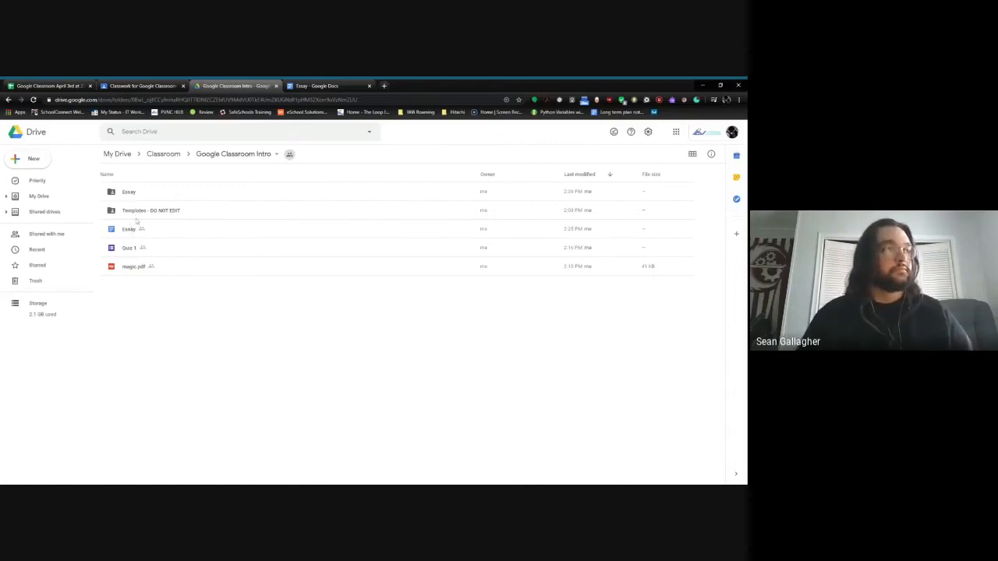
pyautogui.click(276, 85)
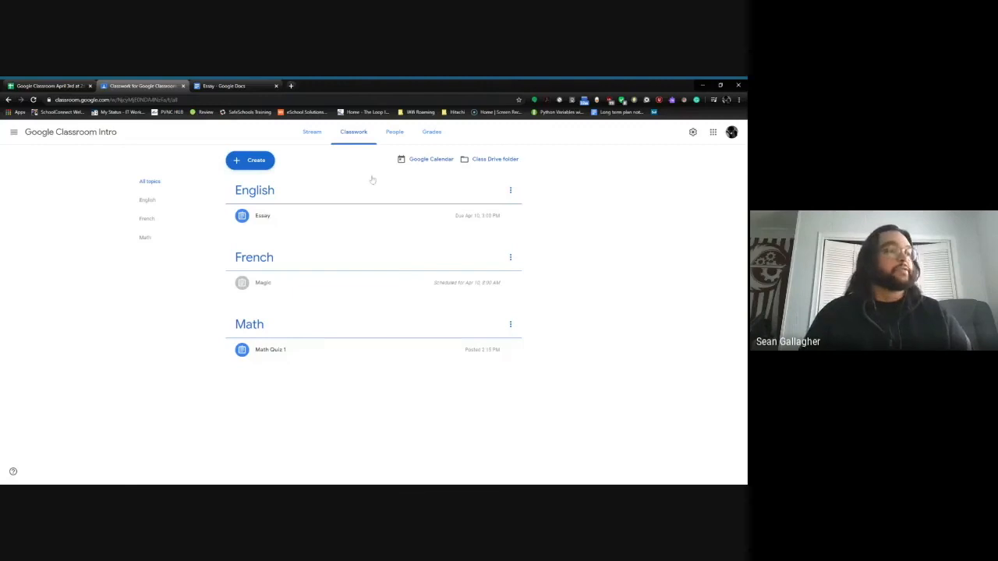
# Start a new announcement on the class Stream and view its attachment choices without adding anything
pyautogui.click(313, 135)
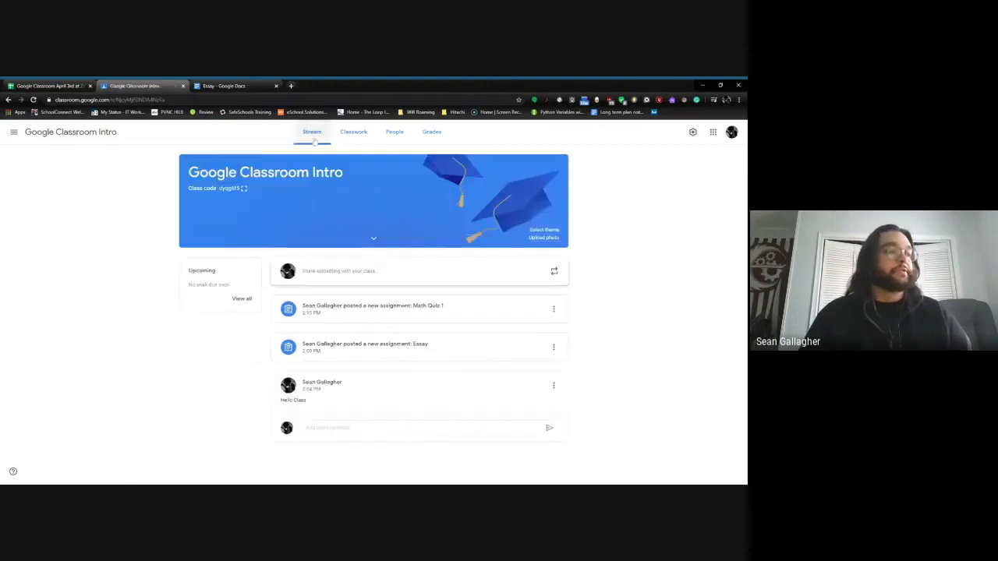
pyautogui.click(336, 271)
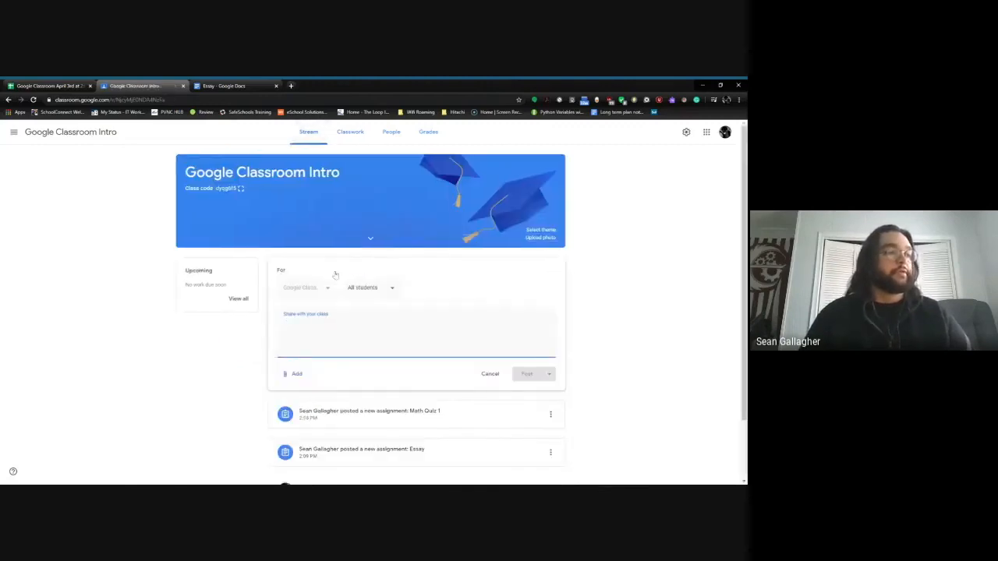
pyautogui.click(297, 375)
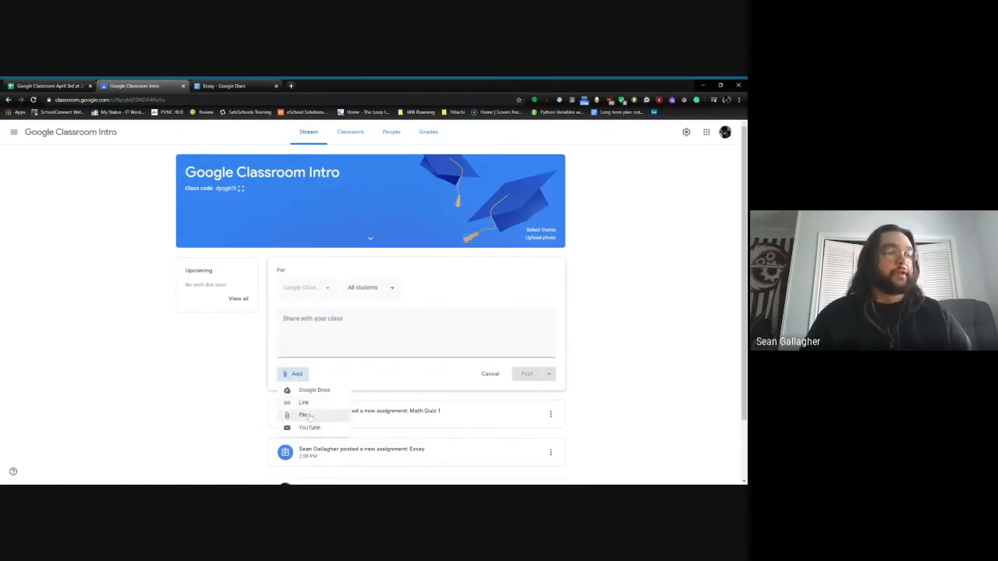
pyautogui.click(332, 373)
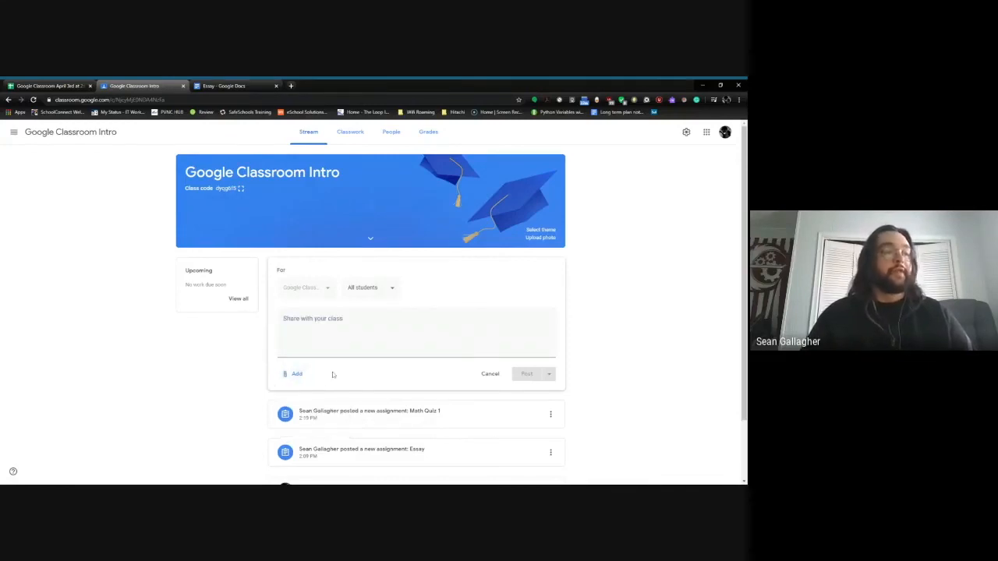
# View the class comment field under the "Hello Class" post without writing anything, and go back to the Classes overview
pyautogui.scroll(-2, 332, 374)
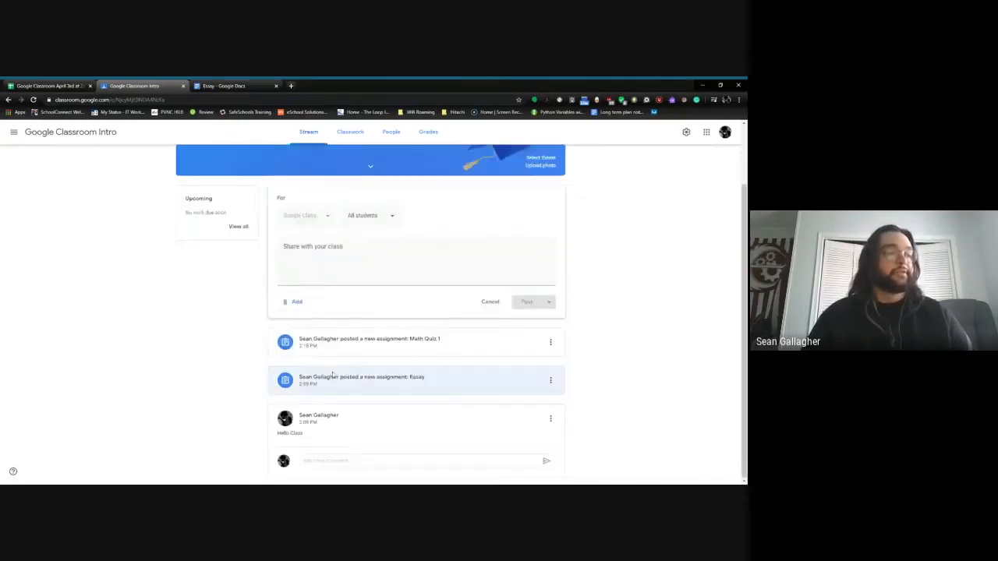
pyautogui.click(344, 461)
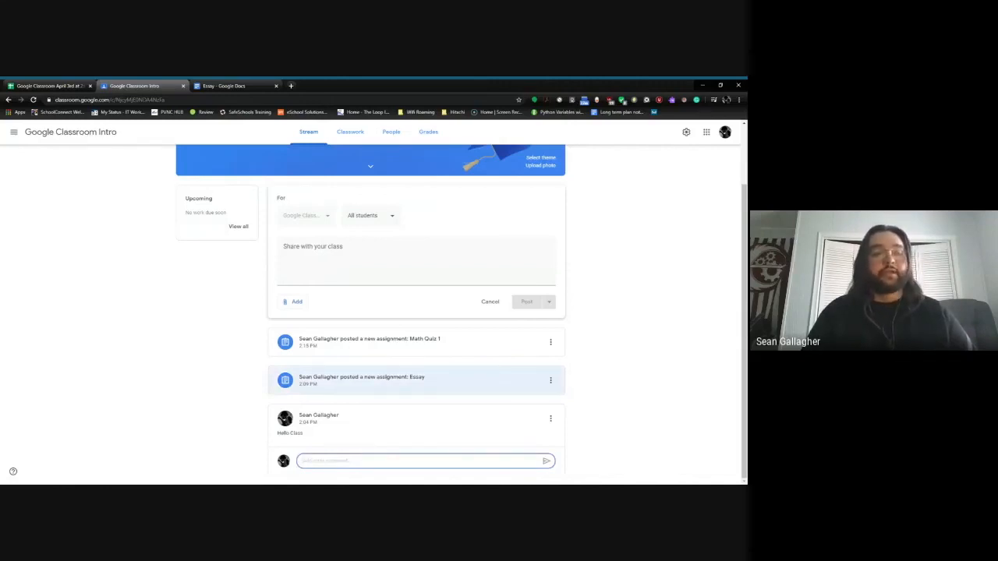
pyautogui.scroll(2, 460, 312)
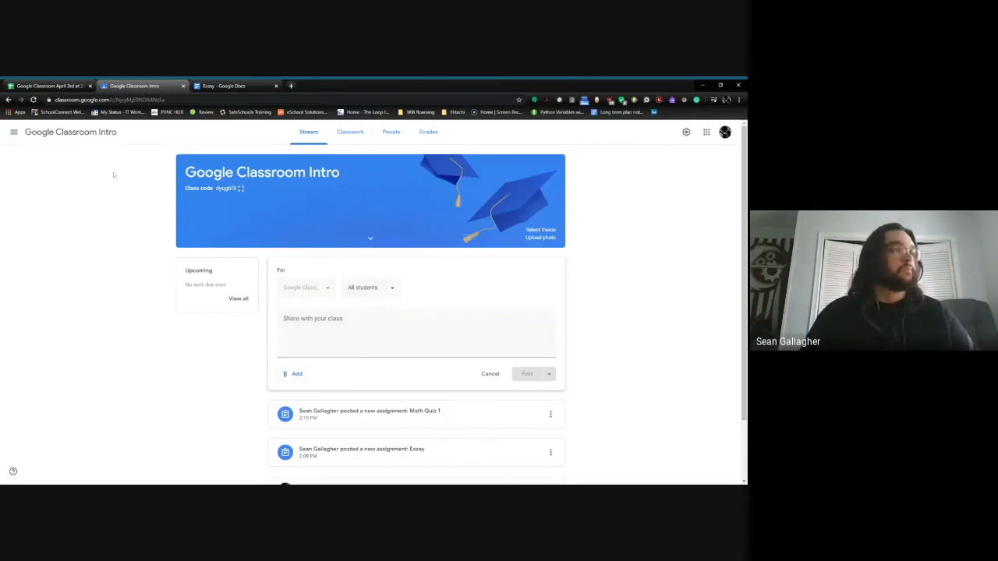
pyautogui.click(13, 132)
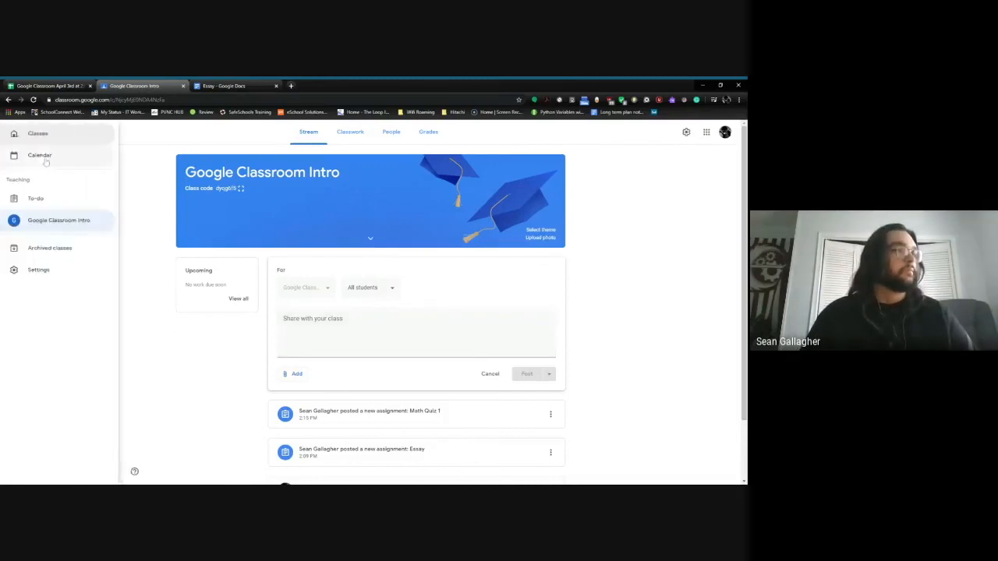
pyautogui.click(55, 134)
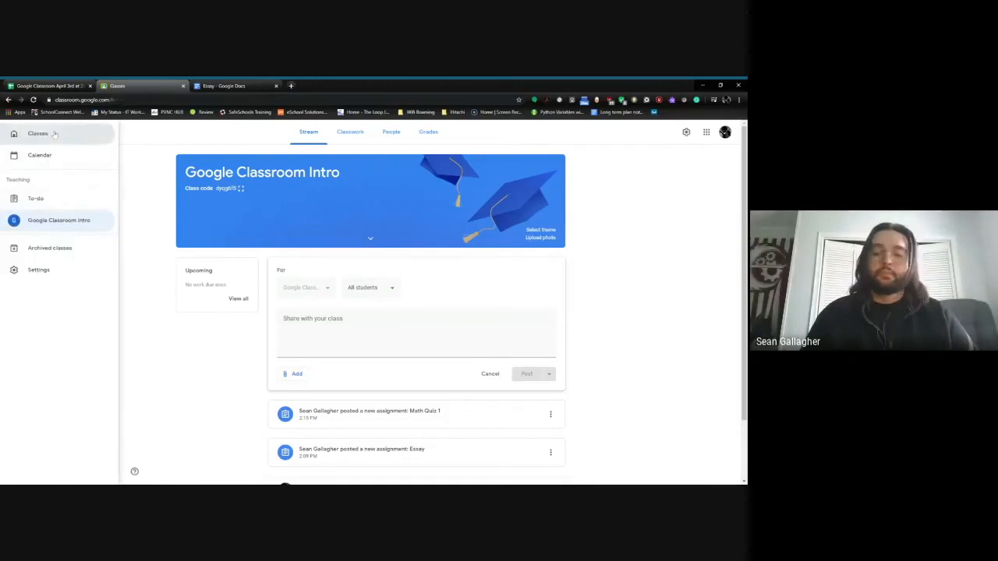